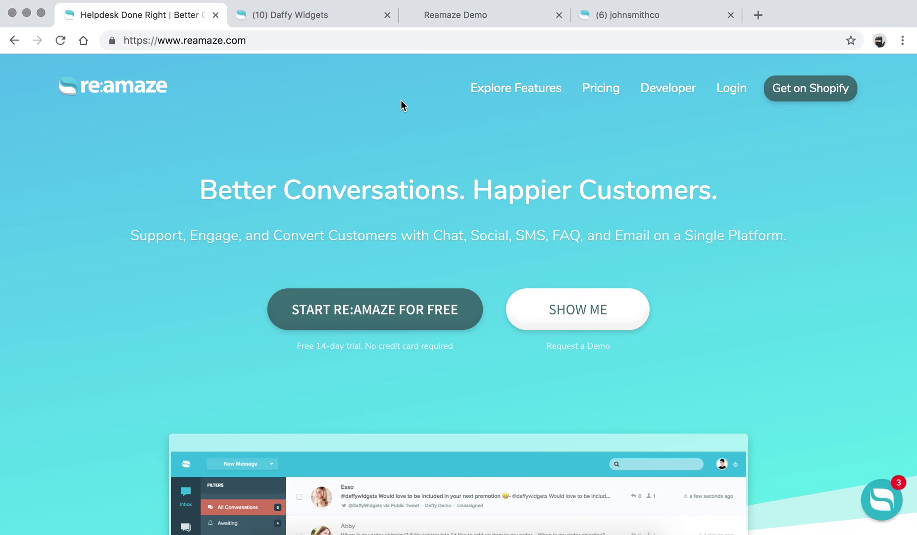
# Reveal the Explore Features dropdown on the reamaze.com homepage.
pyautogui.moveTo(513, 95)
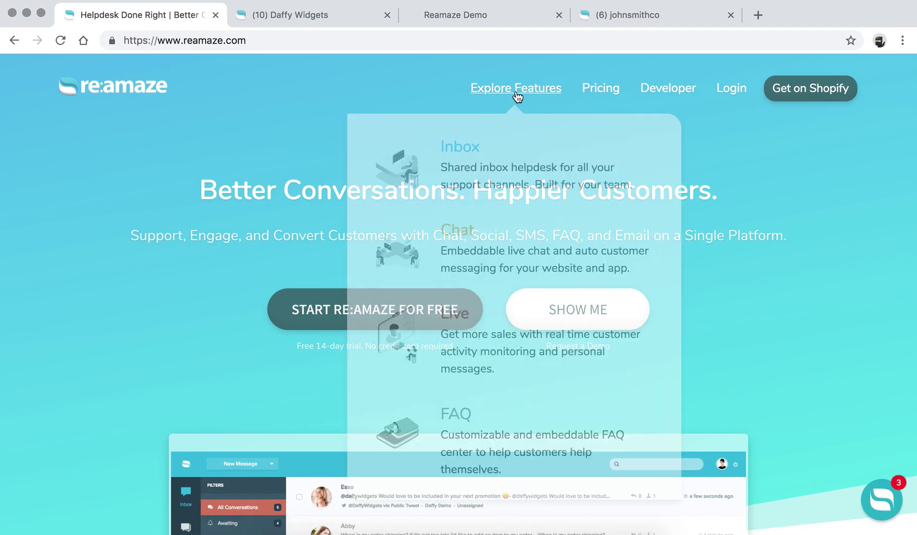
# Go to the Inbox product page from the Explore Features menu.
pyautogui.click(466, 154)
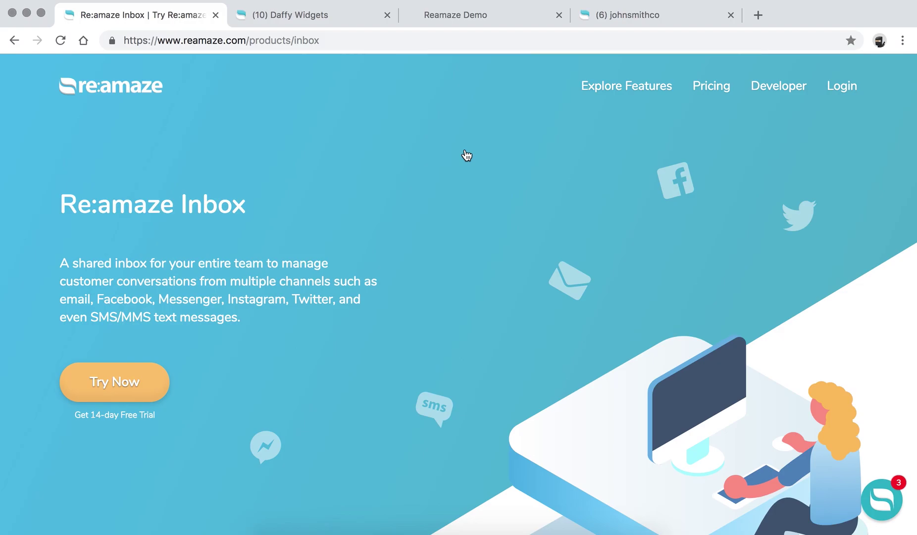
# Show the co-worker activity, workflow automation and in-depth reporting demos.
pyautogui.scroll(-15, 466, 155)
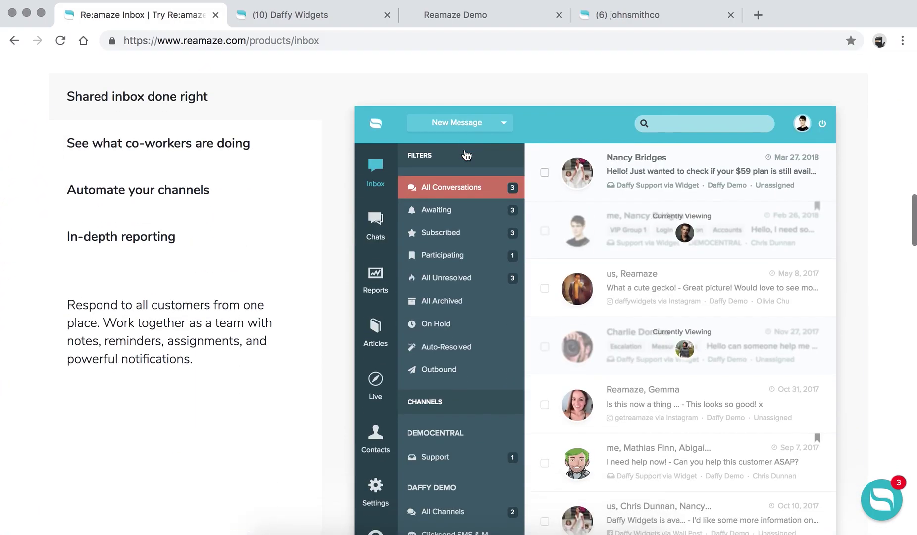
pyautogui.scroll(-1, 467, 155)
pyautogui.scroll(1, 466, 155)
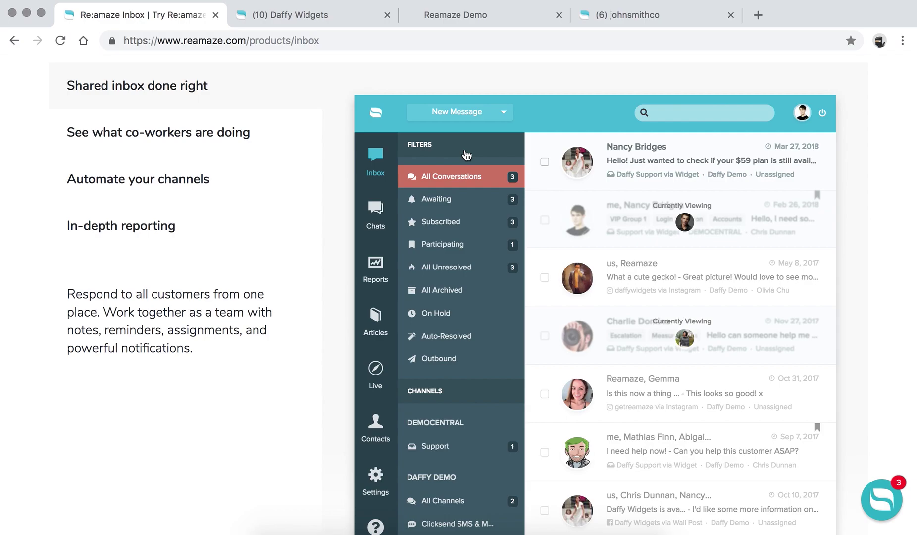
pyautogui.click(177, 133)
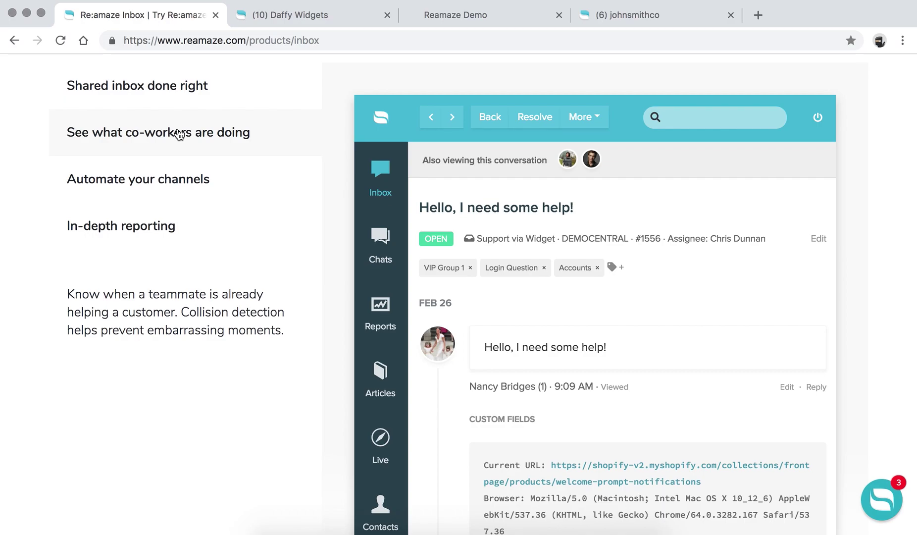
pyautogui.click(179, 186)
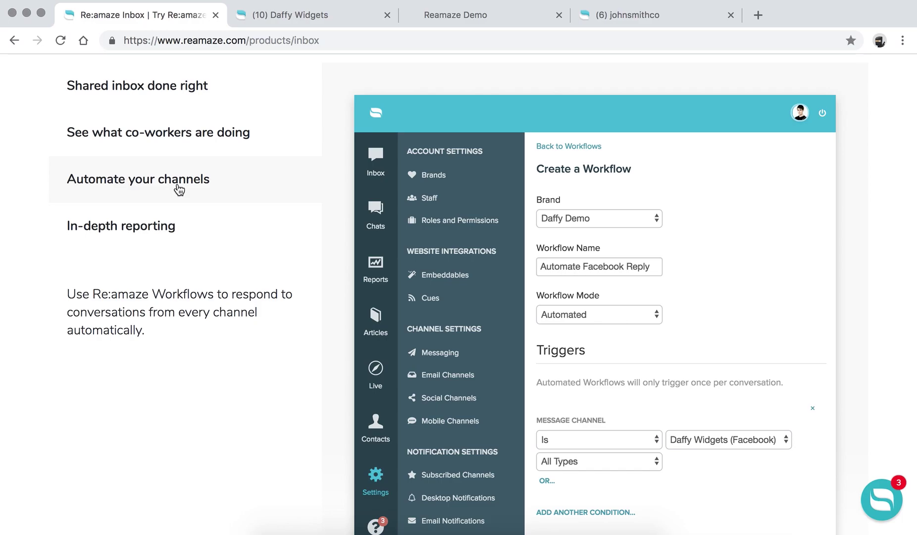
pyautogui.click(153, 231)
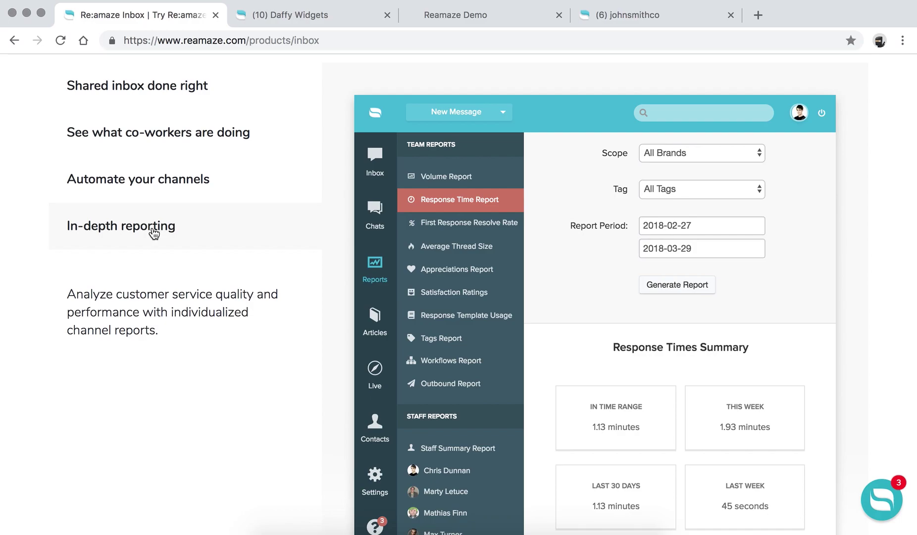
# Scroll down to the Inbox helpdesk feature checklist.
pyautogui.scroll(-15, 154, 233)
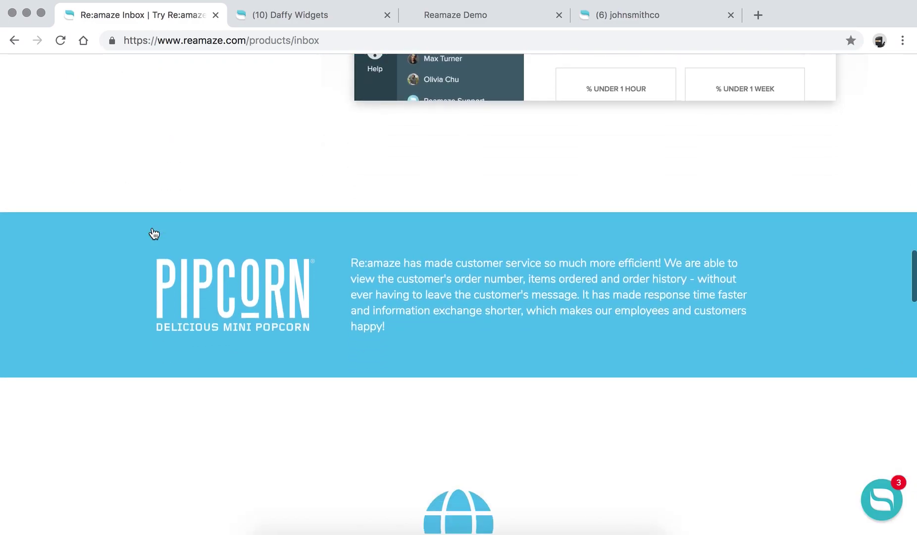
pyautogui.scroll(-3, 154, 233)
pyautogui.scroll(1, 154, 228)
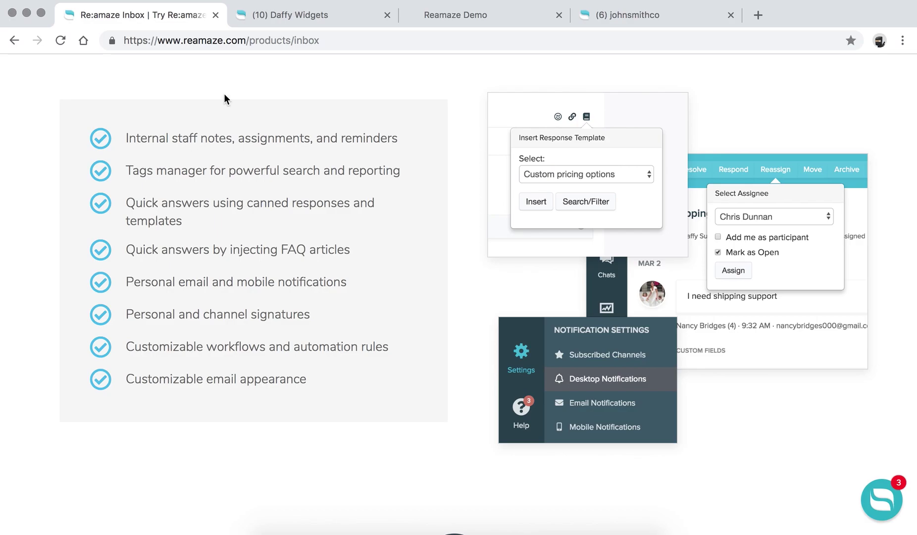
# Switch to the Daffy Widgets tab and browse its admin inbox of 10 conversations.
pyautogui.click(278, 17)
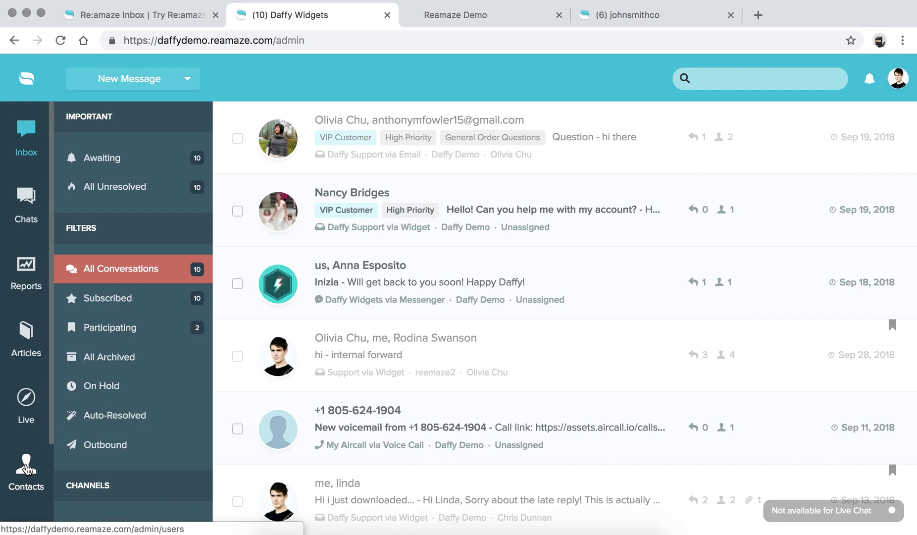
pyautogui.scroll(-4, 27, 468)
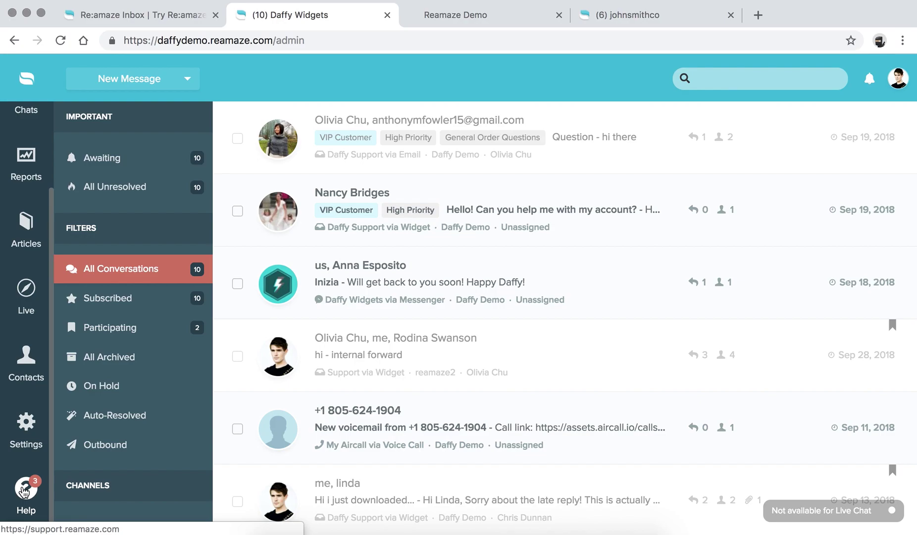
pyautogui.scroll(4, 26, 475)
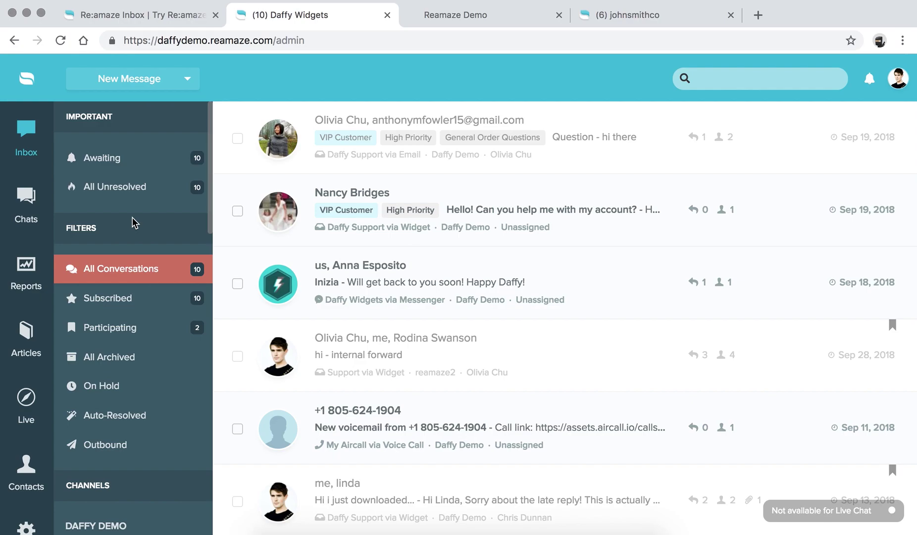
pyautogui.scroll(-1, 133, 218)
pyautogui.scroll(1, 127, 230)
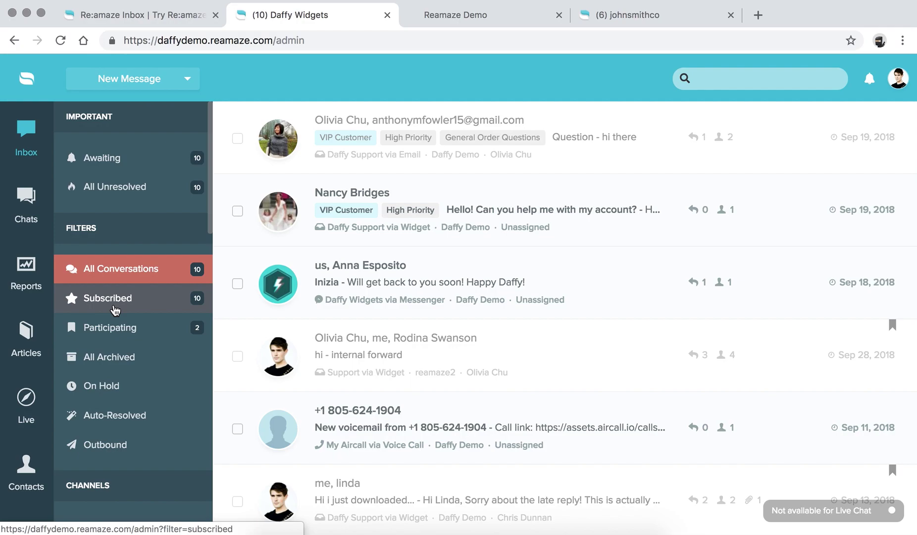
pyautogui.scroll(-2, 115, 310)
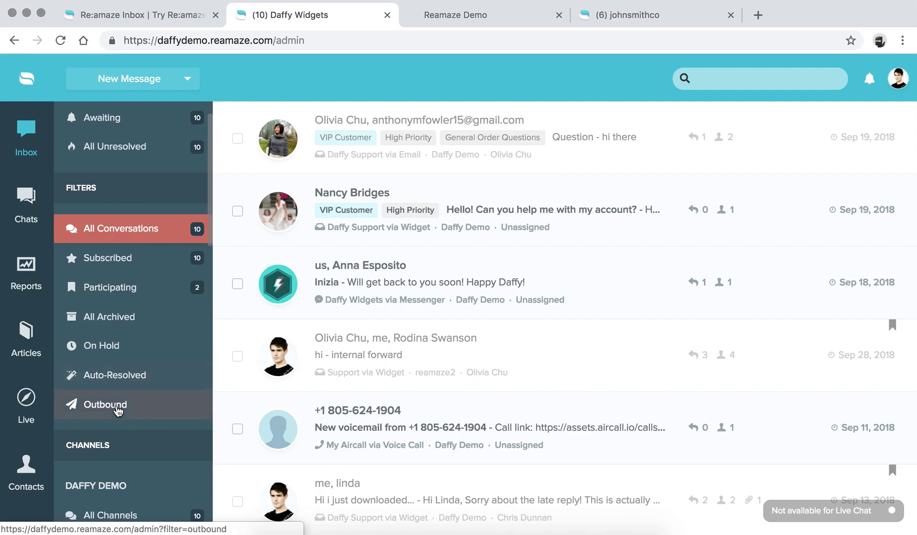
pyautogui.scroll(2, 118, 410)
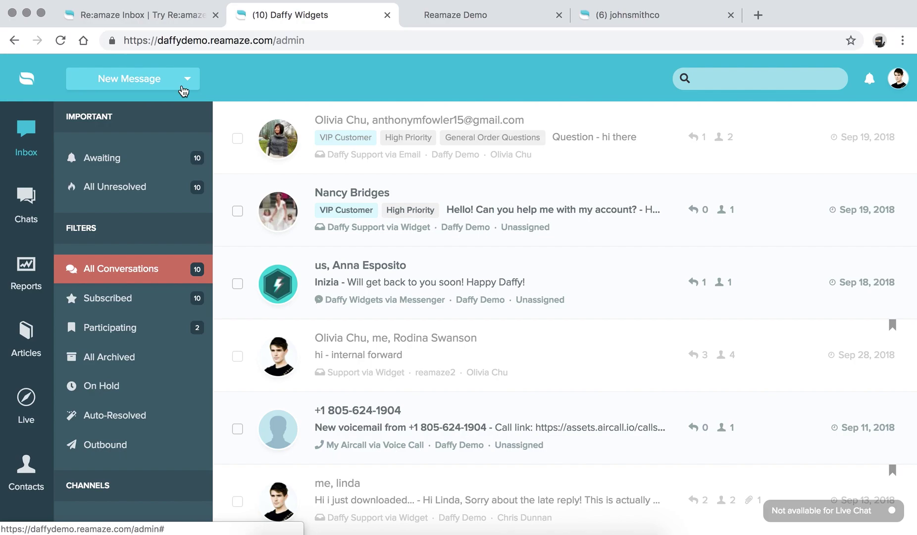
pyautogui.scroll(-15, 170, 294)
pyautogui.scroll(1, 169, 295)
pyautogui.scroll(-1, 170, 295)
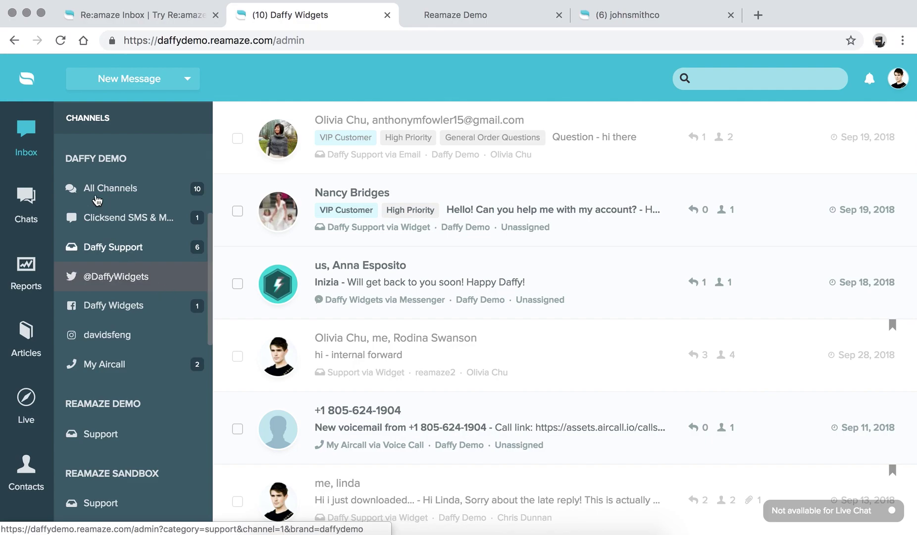
pyautogui.moveTo(65, 158); pyautogui.dragTo(123, 158)
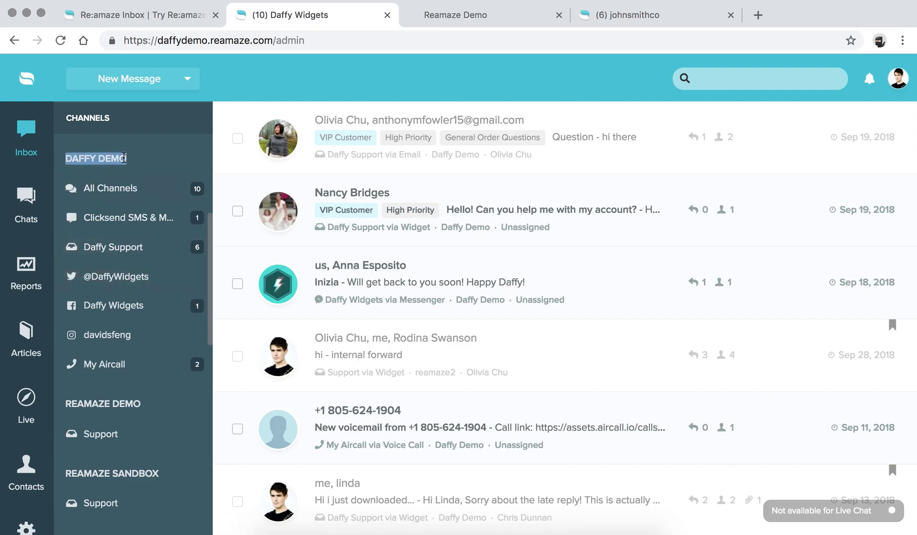
pyautogui.click(123, 158)
pyautogui.moveTo(66, 158); pyautogui.dragTo(122, 158)
pyautogui.click(122, 158)
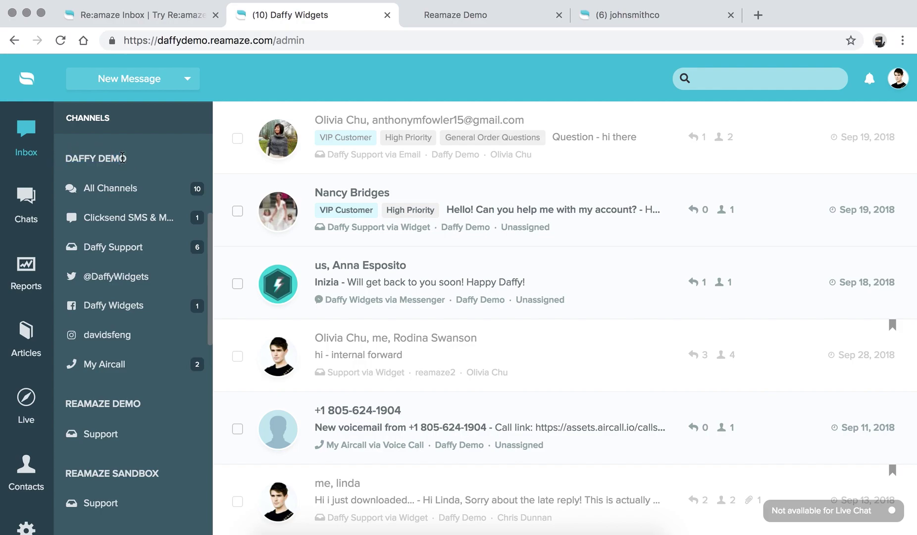
pyautogui.moveTo(66, 404); pyautogui.dragTo(133, 404)
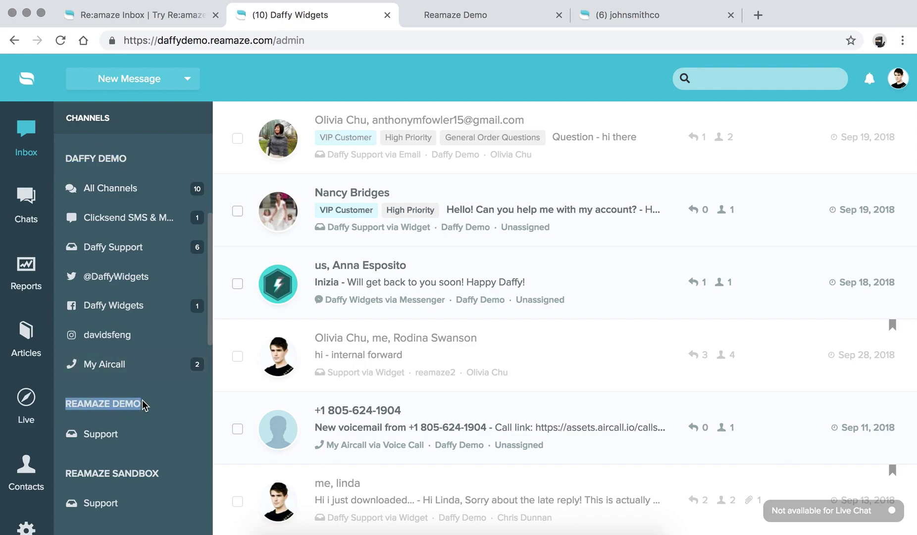
pyautogui.click(144, 404)
pyautogui.moveTo(72, 473); pyautogui.dragTo(154, 473)
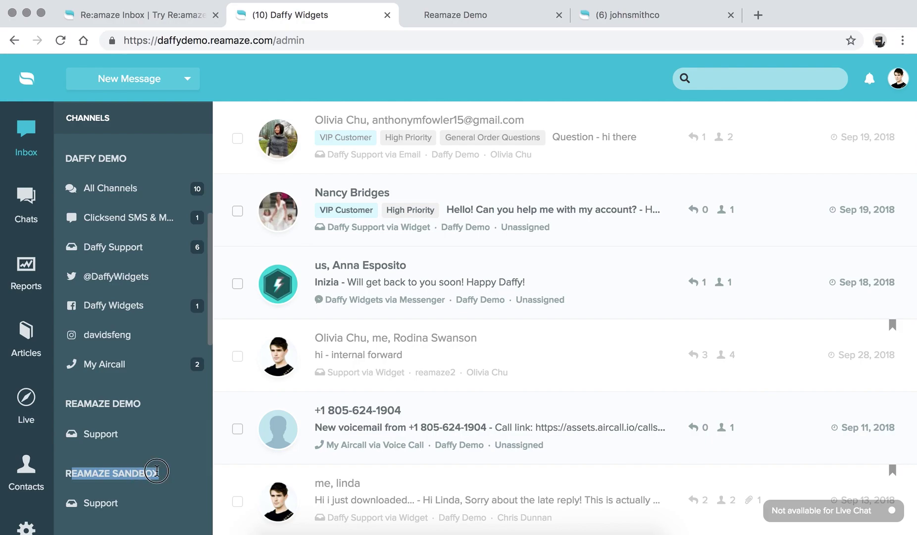
pyautogui.click(157, 471)
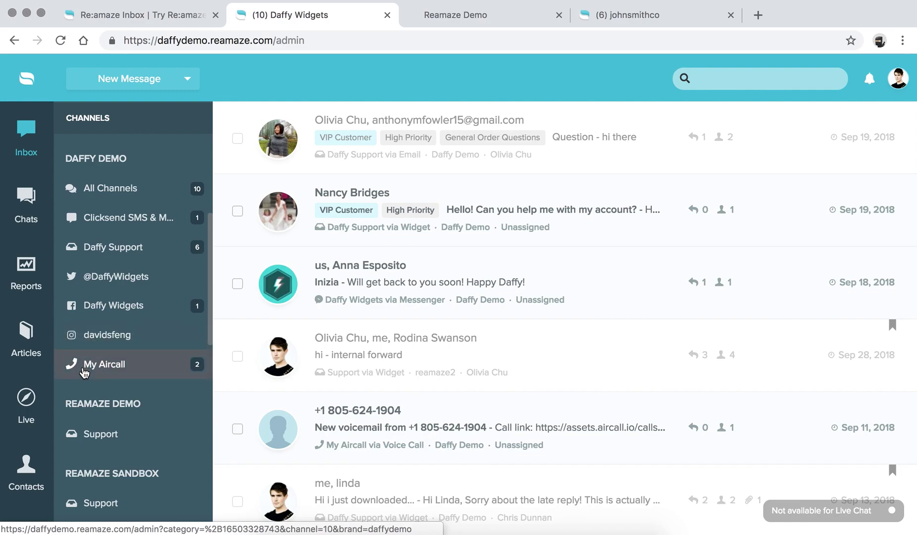
pyautogui.scroll(-10, 84, 371)
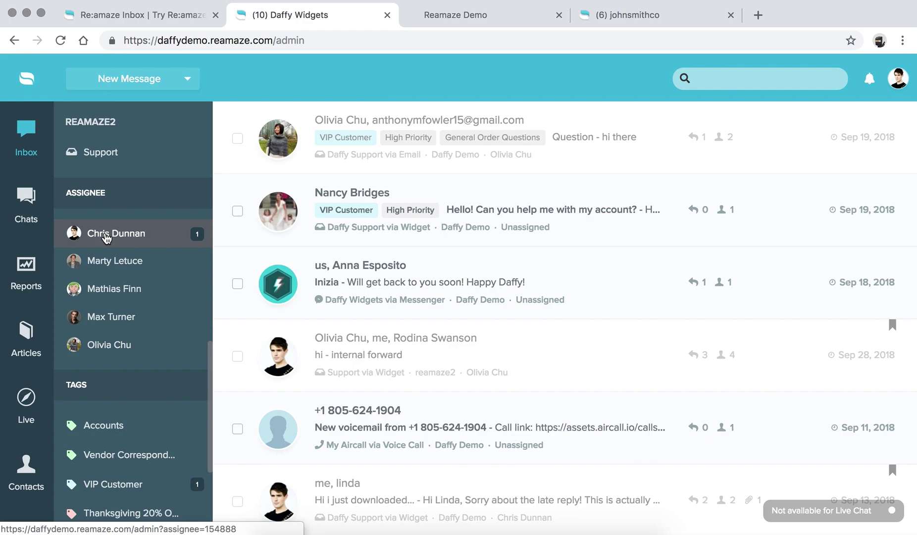
# Filter the inbox to one agent's assigned conversations and scroll to the Tags list.
pyautogui.click(106, 238)
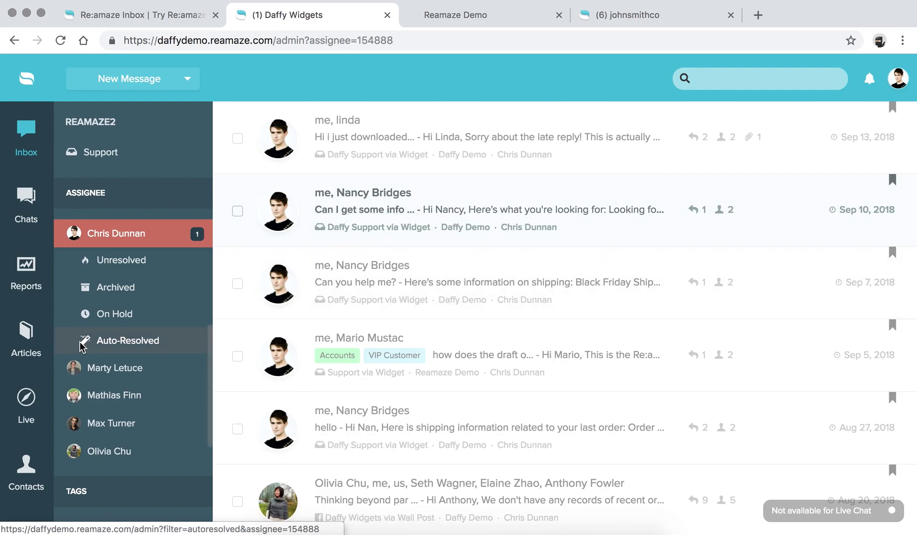
pyautogui.scroll(-5, 117, 351)
pyautogui.scroll(-1, 116, 349)
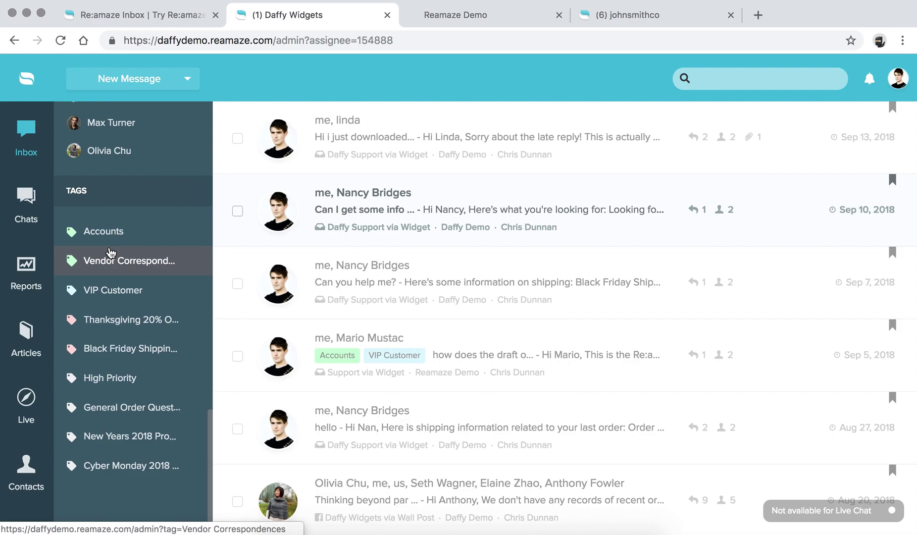
# Scroll the sidebar to the top and show All Conversations again.
pyautogui.scroll(15, 110, 252)
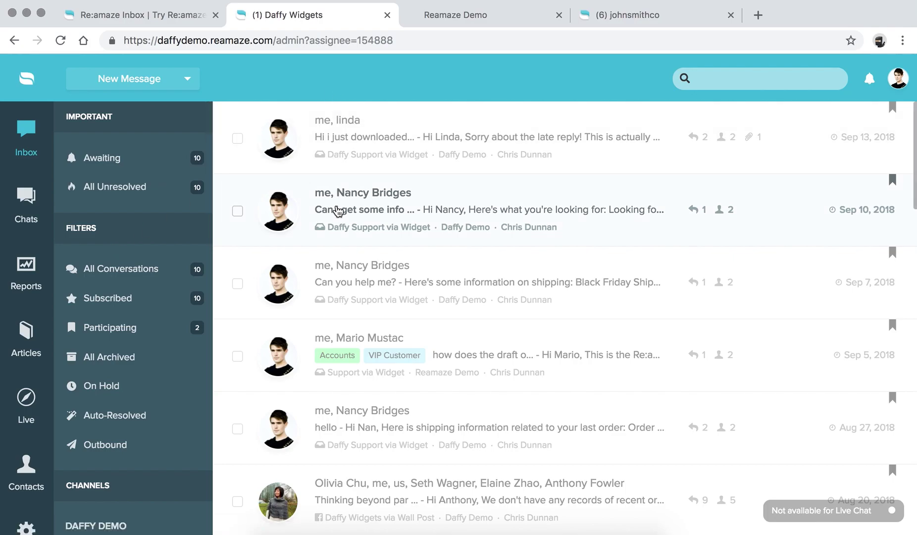
pyautogui.scroll(-5, 337, 211)
pyautogui.scroll(5, 287, 180)
pyautogui.click(152, 277)
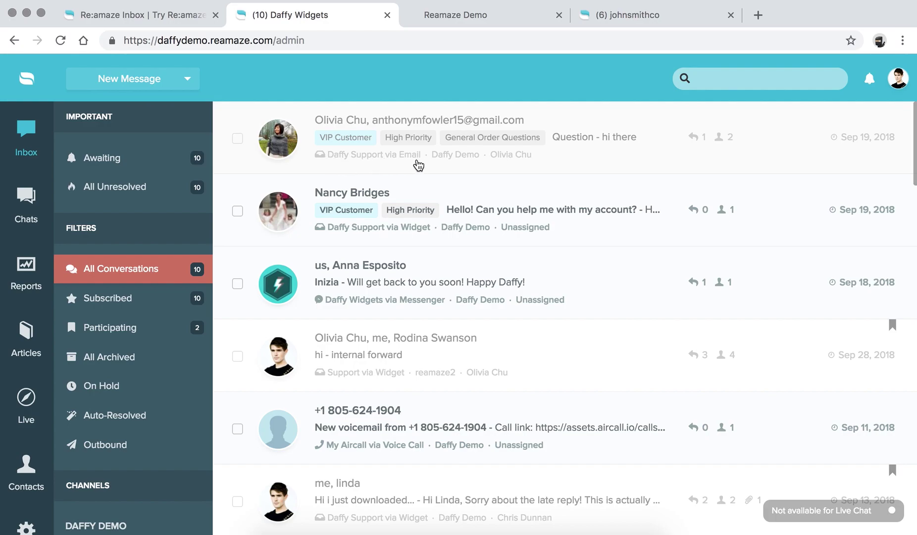
pyautogui.moveTo(514, 159)
# Try a bulk reply on two conversations, then reassign only the Question conversation.
pyautogui.click(238, 139)
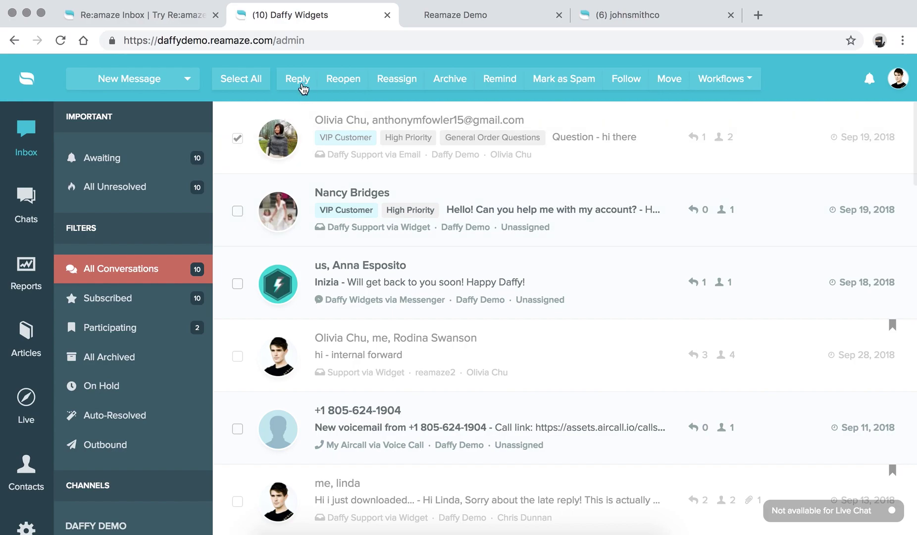
pyautogui.click(239, 212)
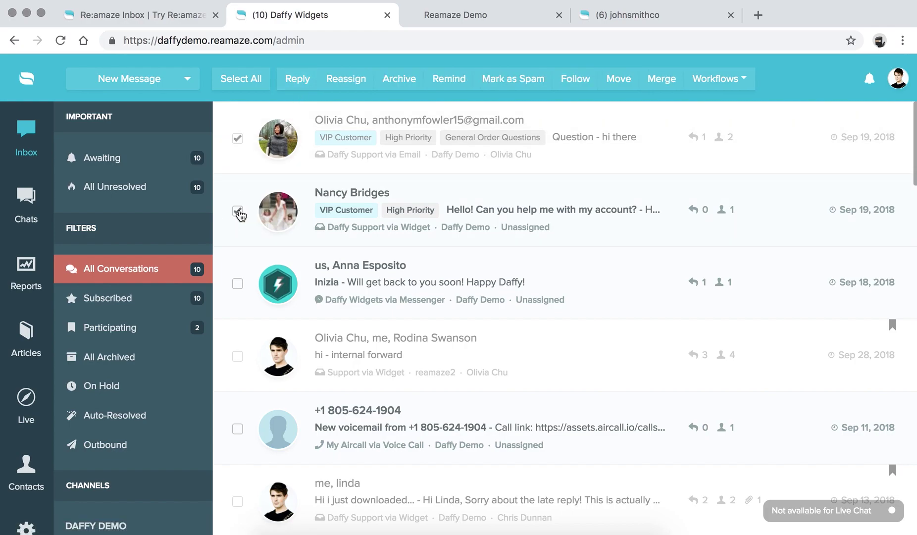
pyautogui.click(297, 80)
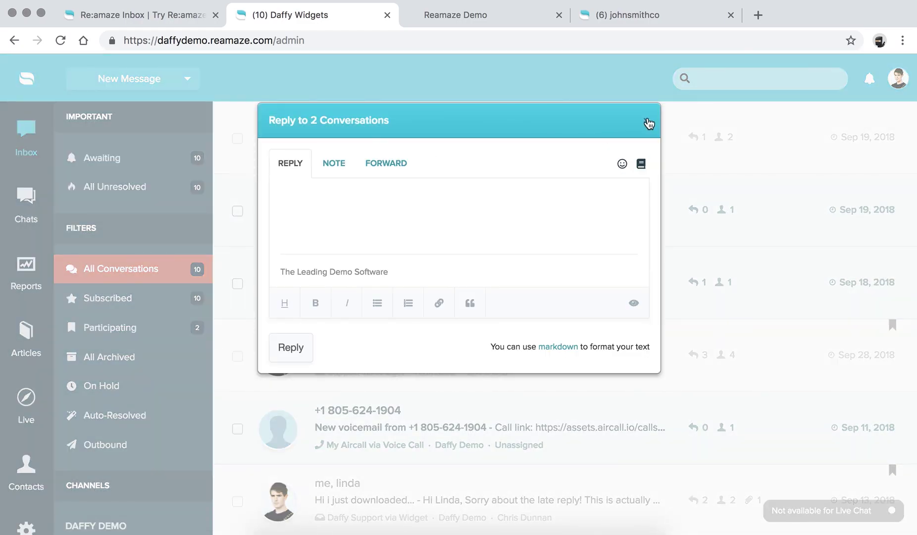
pyautogui.click(649, 124)
pyautogui.click(238, 139)
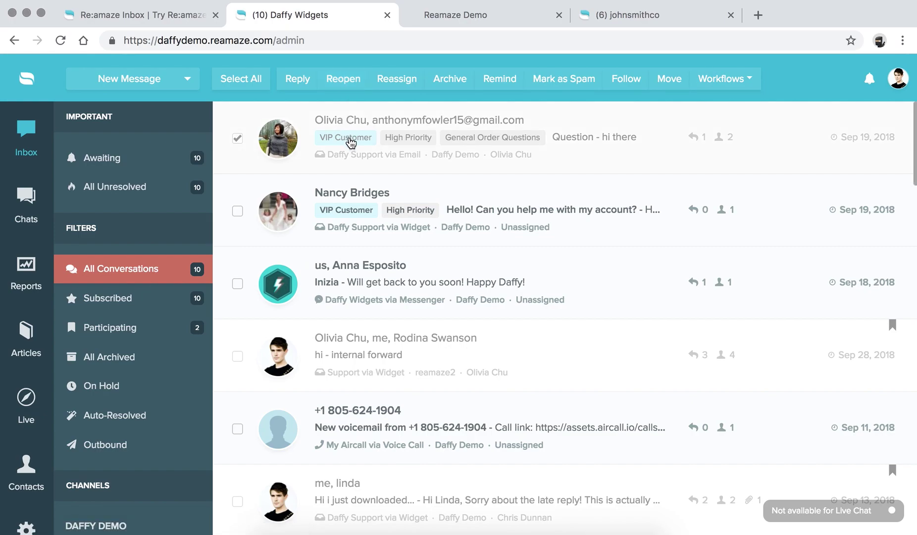
pyautogui.click(393, 80)
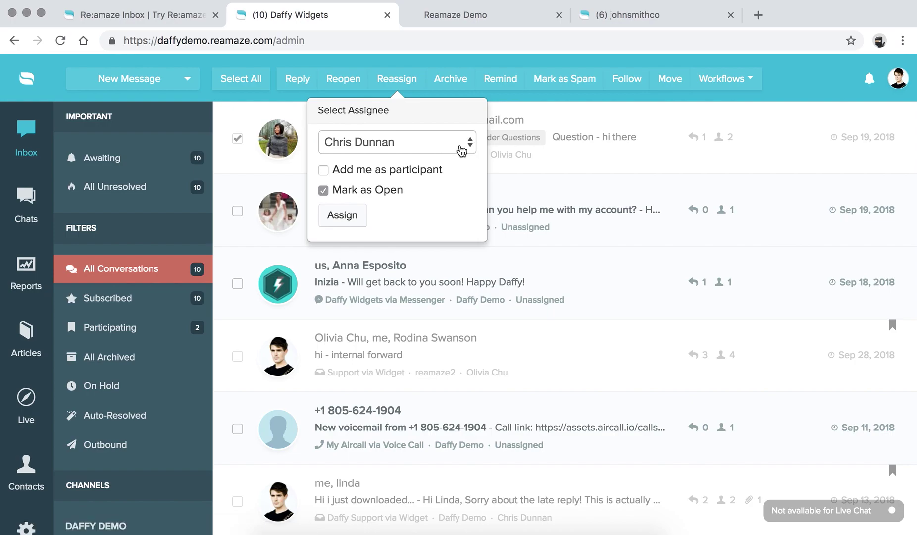
# Assign the Question conversation to another agent and bring up its 2018-10-11 2:00 PM reminder.
pyautogui.click(459, 145)
pyautogui.click(412, 190)
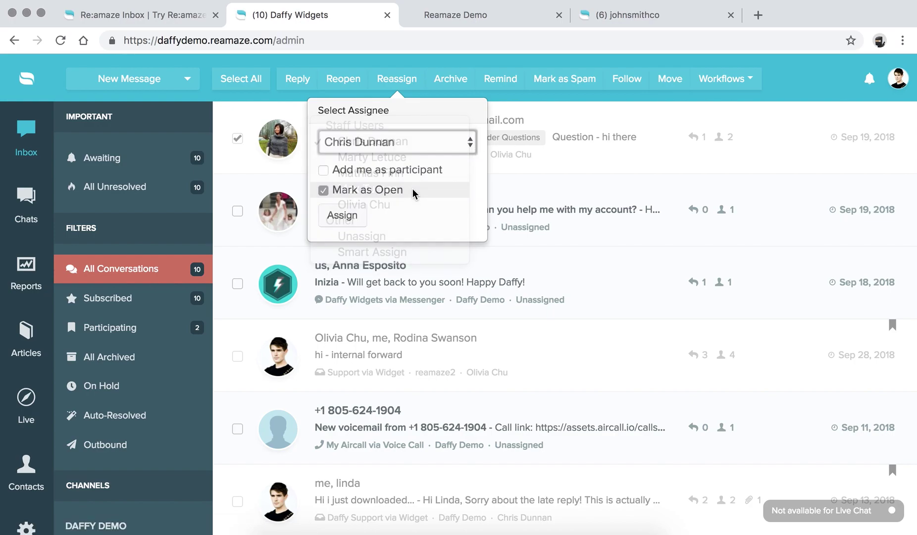
pyautogui.click(346, 216)
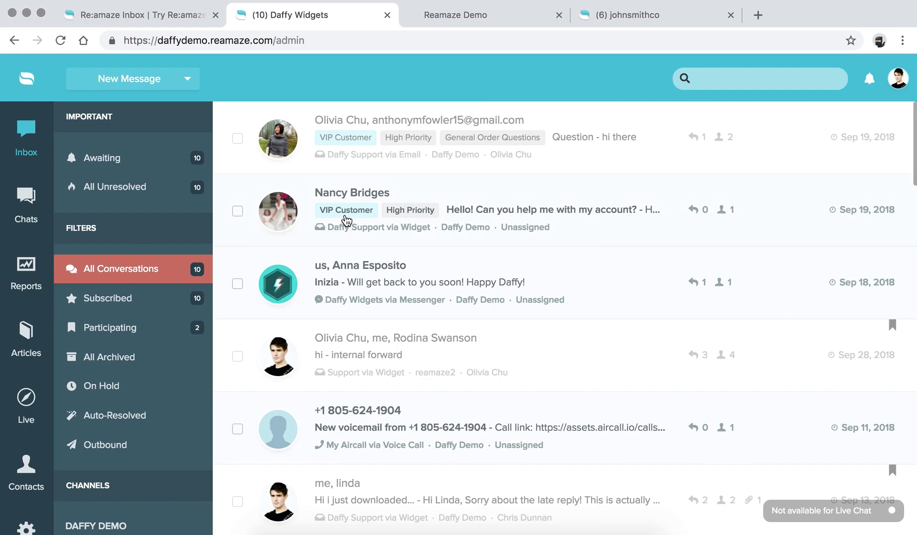
pyautogui.click(239, 139)
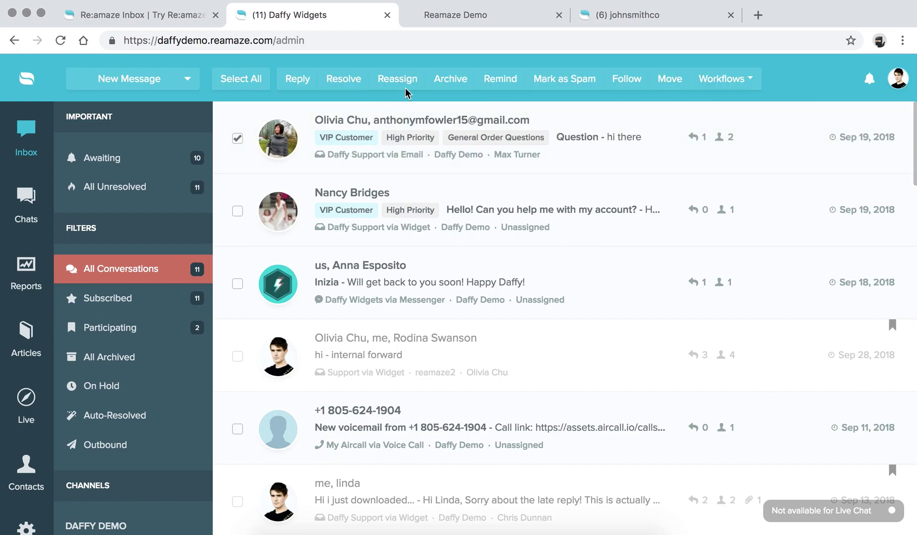
pyautogui.click(497, 84)
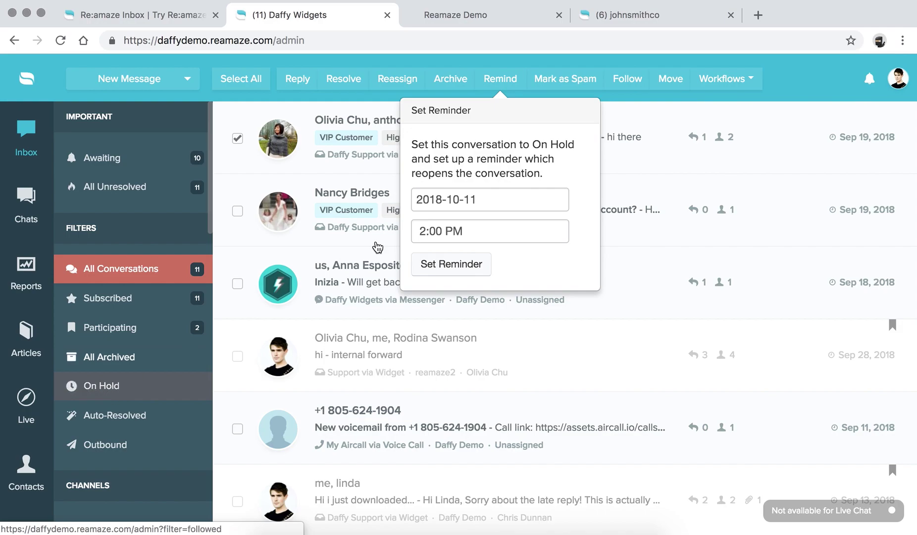
# Re-select the Question conversation and view its Move to channel and Workflows options.
pyautogui.click(238, 138)
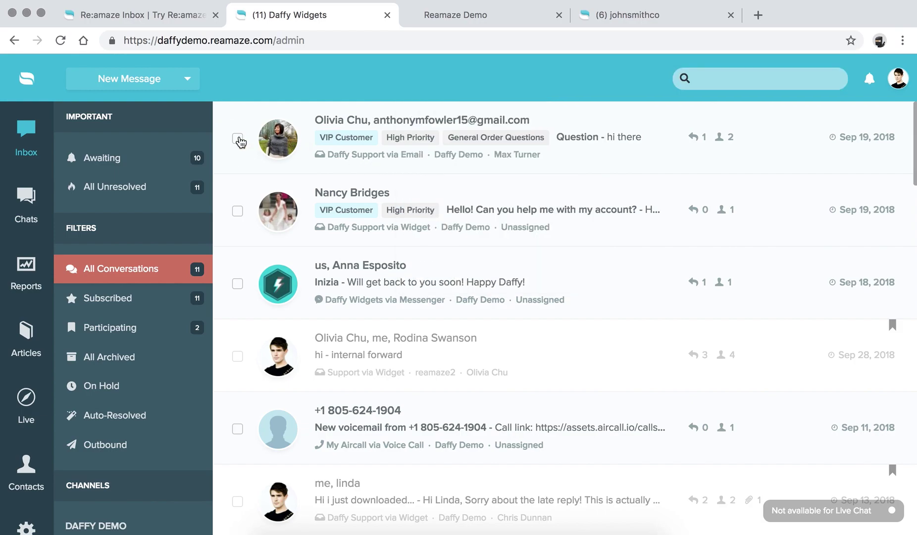
pyautogui.click(238, 138)
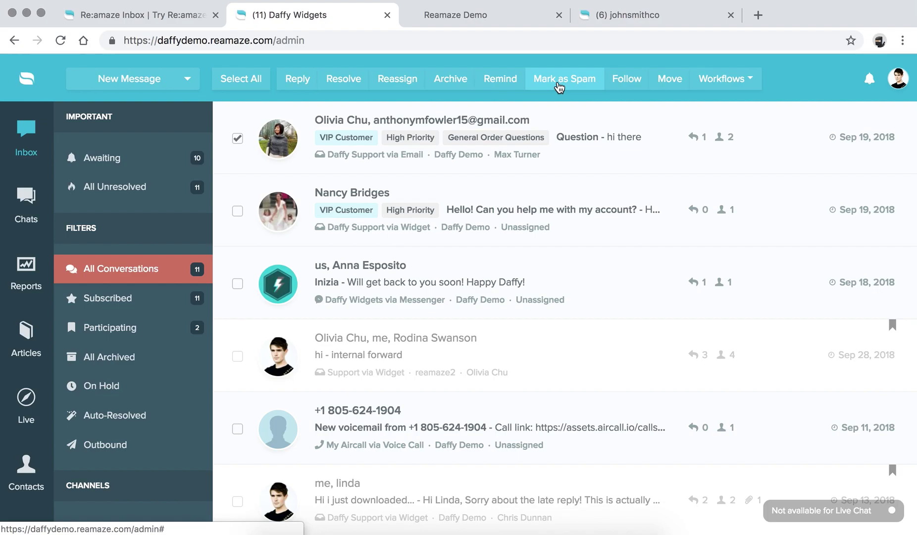
pyautogui.click(671, 82)
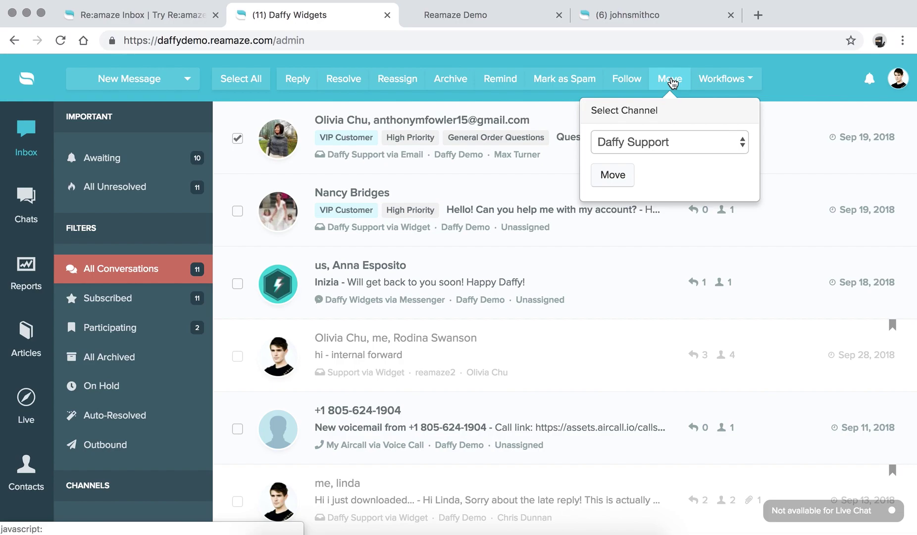
pyautogui.click(757, 83)
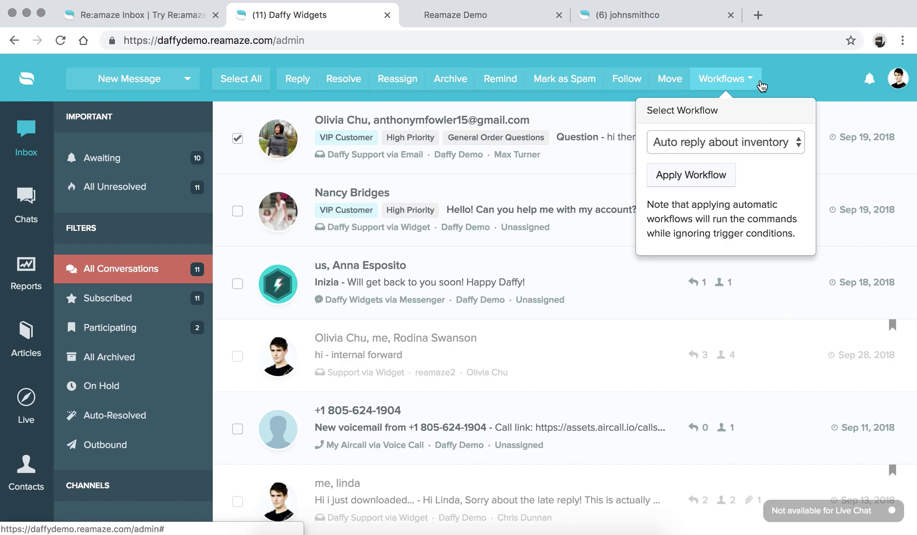
# Dismiss the workflow options and view the Question conversation's thread and tags.
pyautogui.click(782, 77)
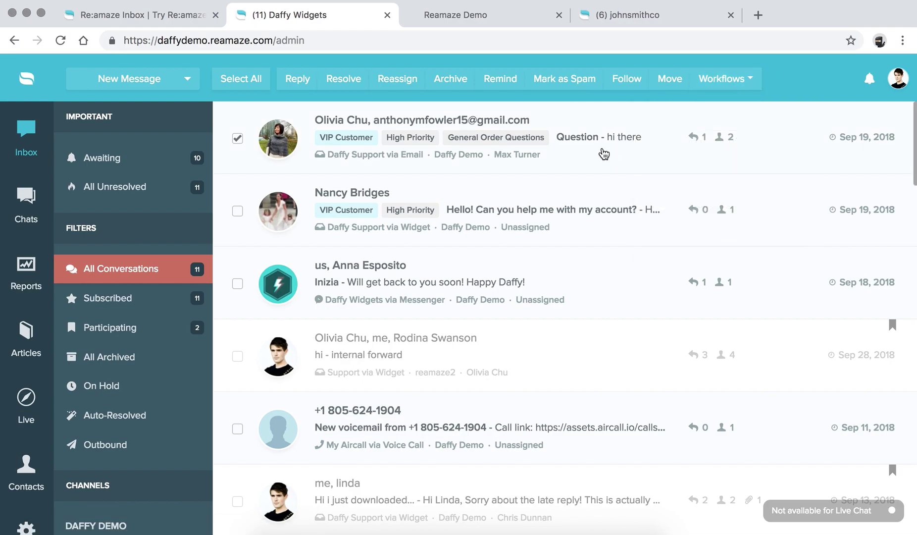
pyautogui.click(238, 141)
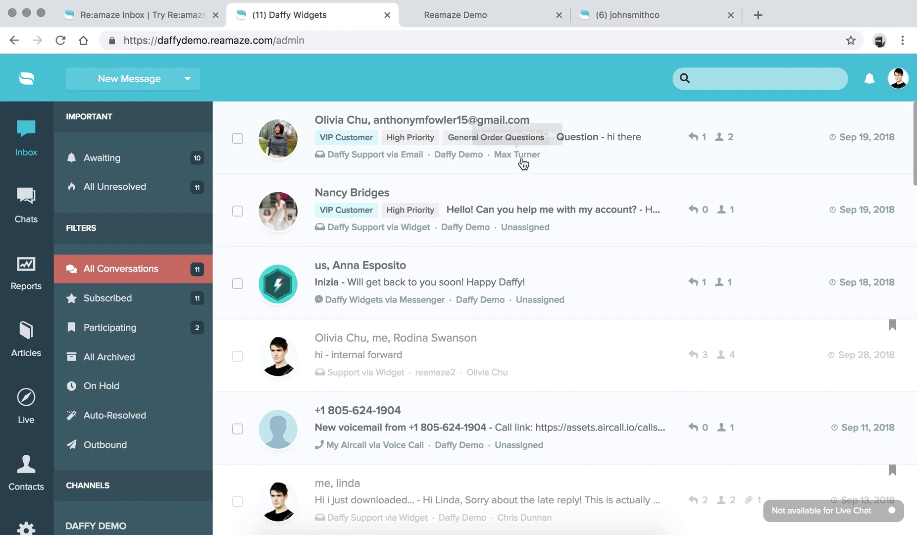
pyautogui.click(579, 138)
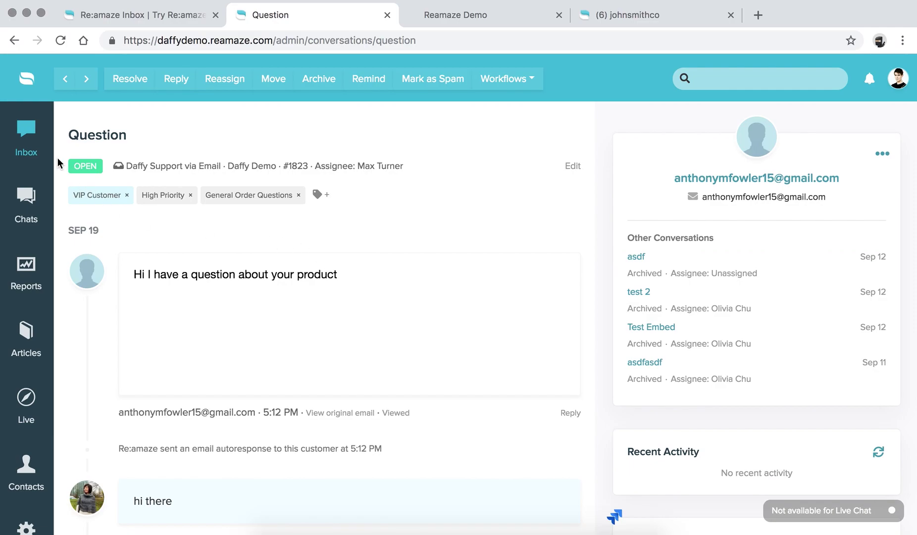
# From the inbox, open the 'Hello! Can you help me with my account?' conversation and highlight its conversation number.
pyautogui.click(26, 128)
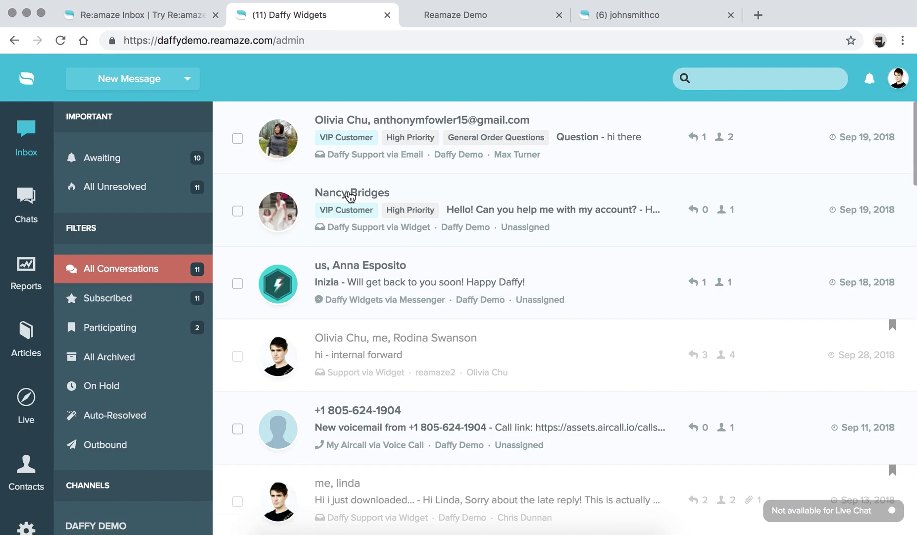
pyautogui.click(480, 213)
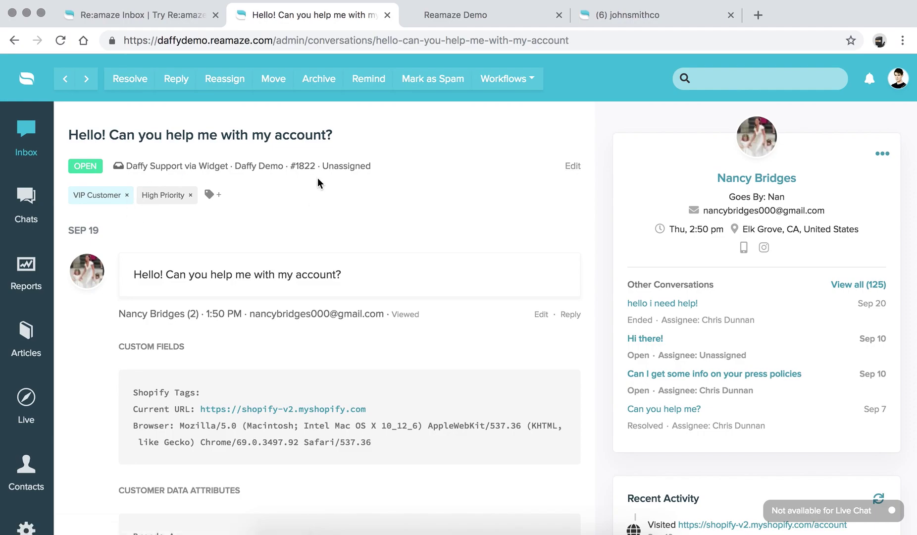
pyautogui.click(292, 166)
pyautogui.moveTo(293, 165); pyautogui.dragTo(313, 167)
pyautogui.click(217, 197)
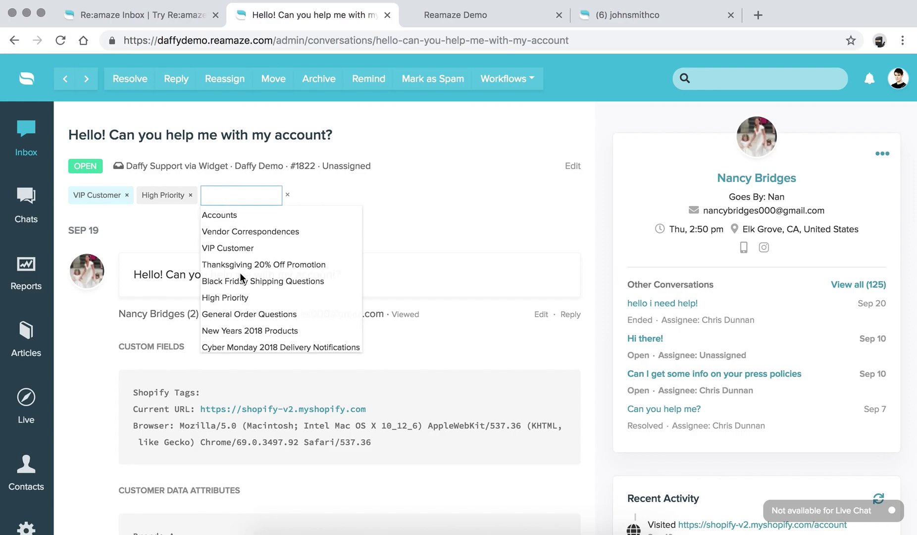
pyautogui.click(379, 194)
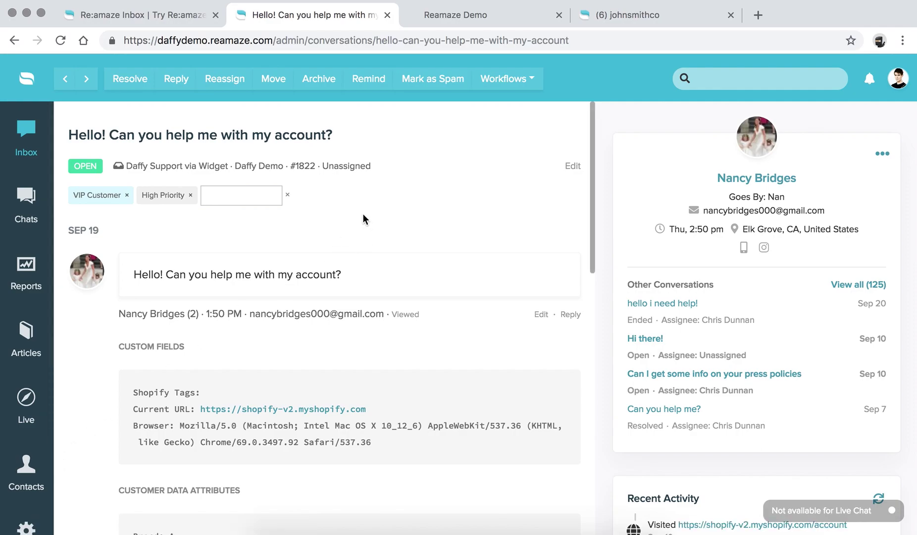
pyautogui.click(291, 196)
pyautogui.scroll(-3, 465, 226)
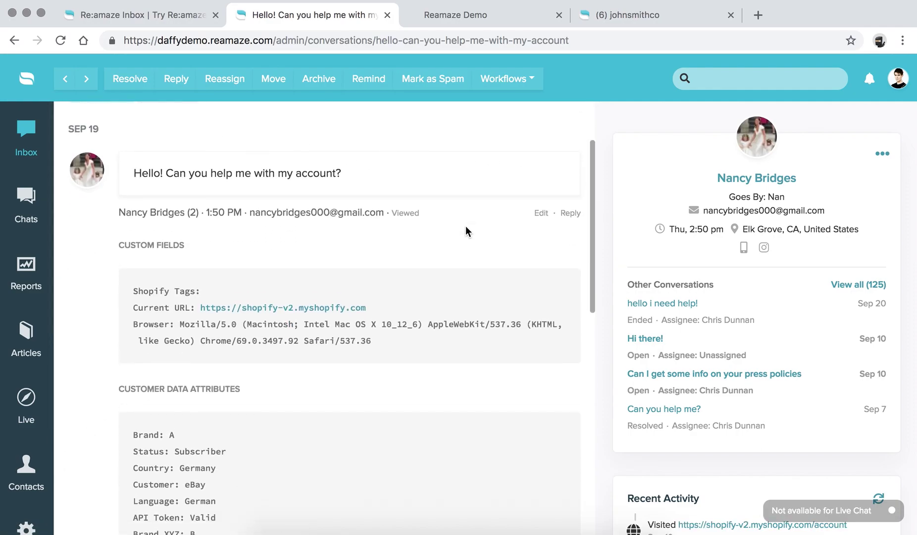
pyautogui.scroll(1, 465, 226)
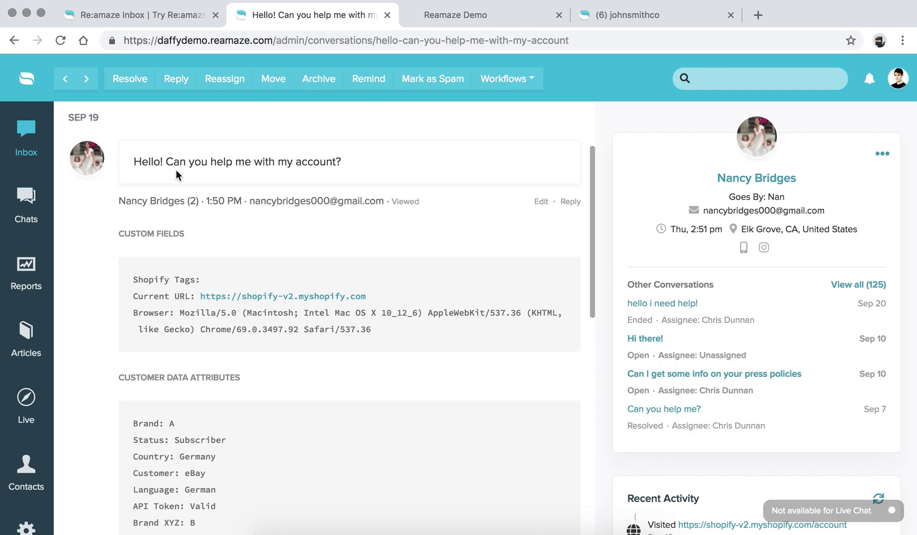
pyautogui.moveTo(166, 161); pyautogui.dragTo(372, 165)
pyautogui.click(372, 165)
pyautogui.click(539, 203)
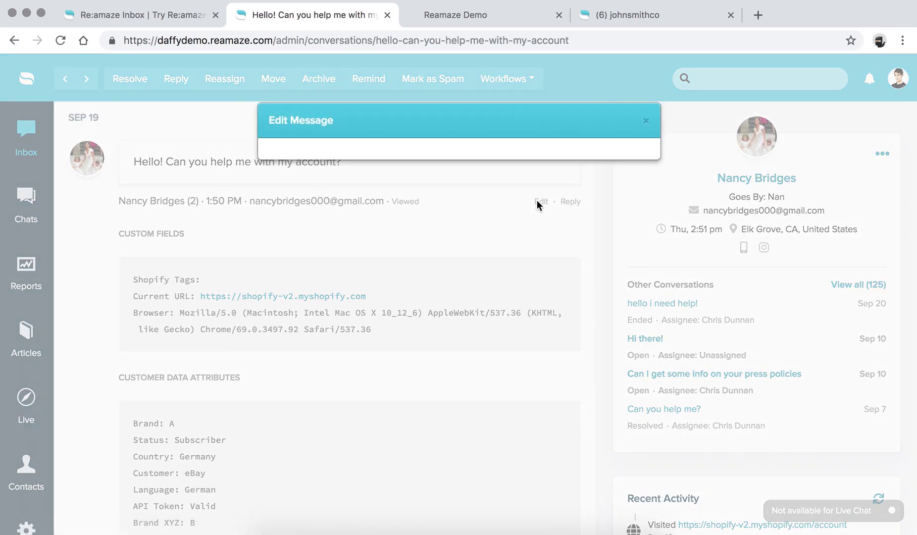
pyautogui.click(531, 223)
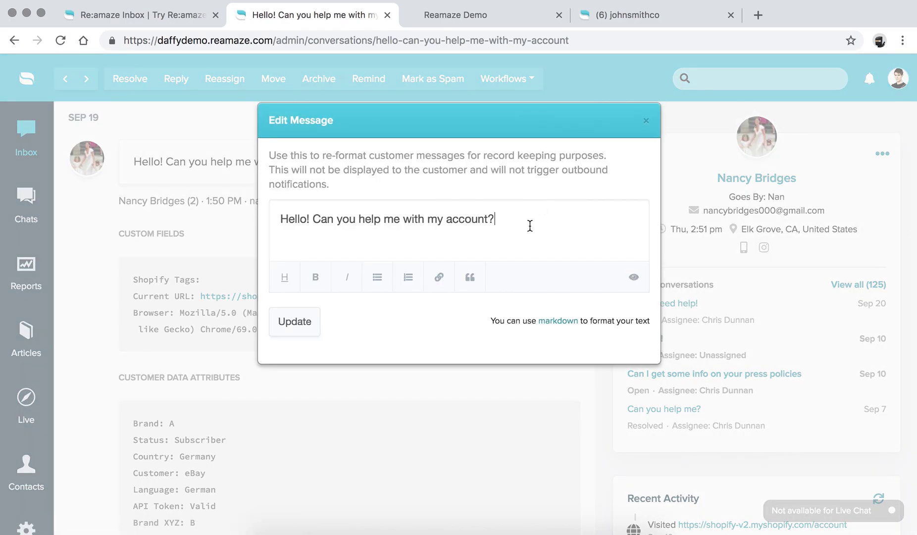
pyautogui.click(646, 122)
pyautogui.click(390, 227)
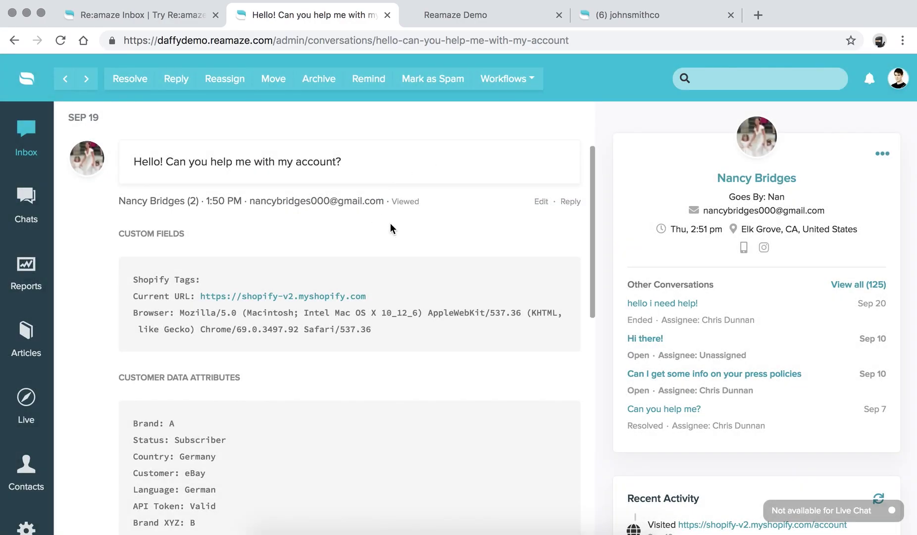
pyautogui.scroll(-1, 391, 224)
pyautogui.scroll(1, 391, 225)
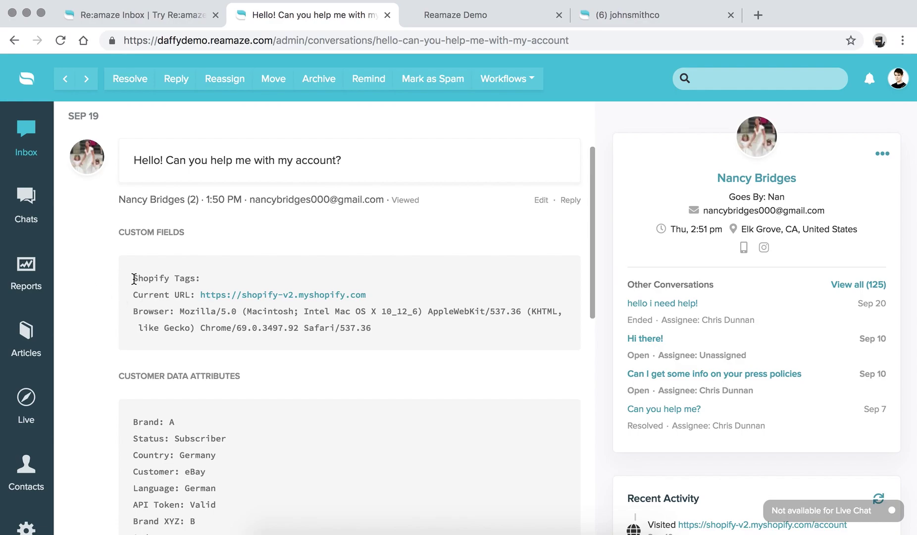
pyautogui.moveTo(133, 279); pyautogui.dragTo(389, 325)
pyautogui.click(390, 324)
pyautogui.scroll(-5, 389, 324)
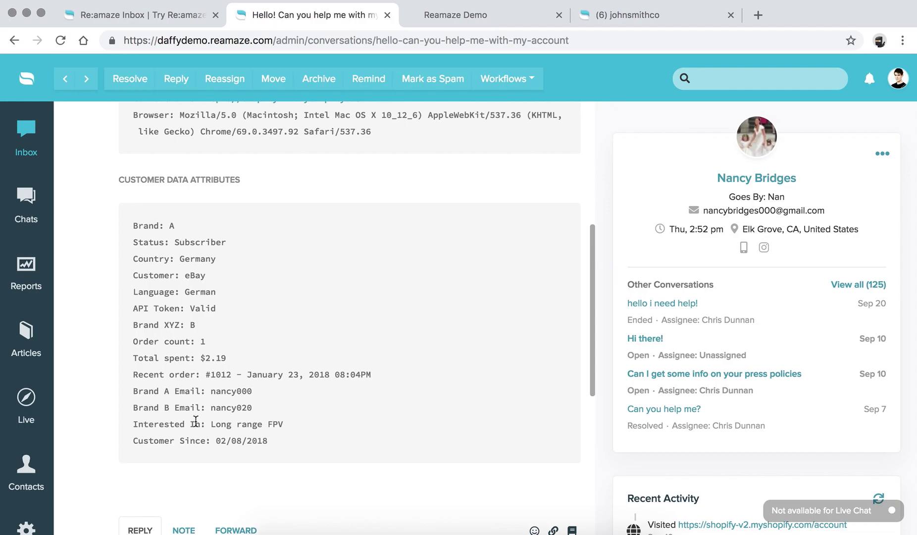
# Open the customer's profile in a new browser tab and scroll through it.
pyautogui.rightClick(756, 183)
pyautogui.click(744, 186)
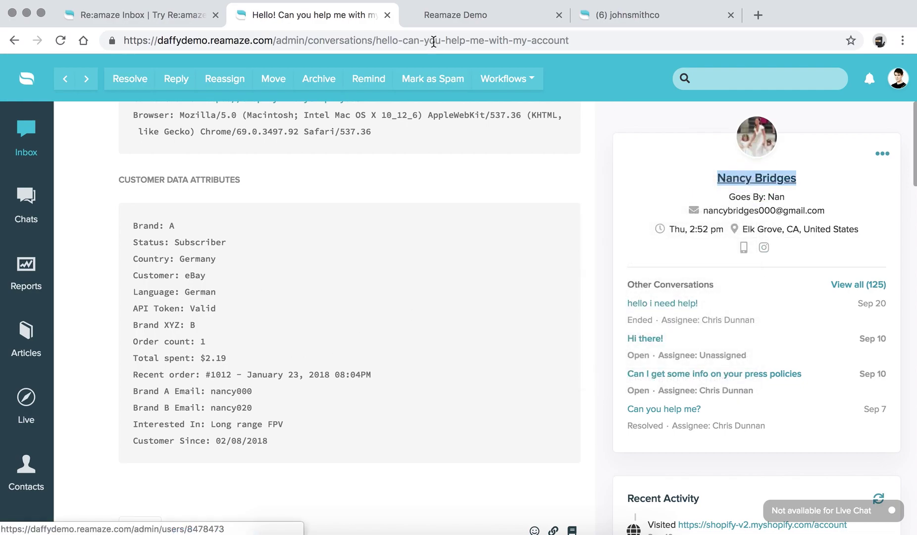
pyautogui.click(410, 16)
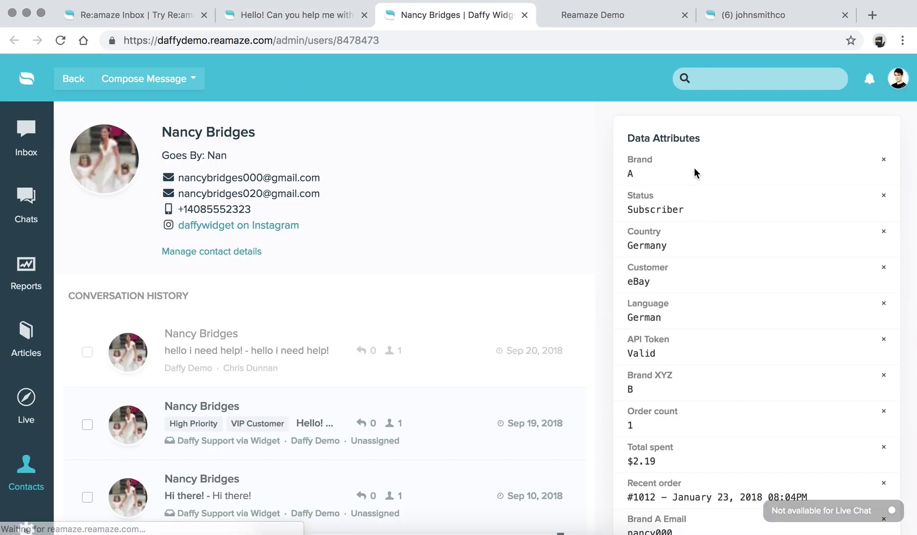
pyautogui.scroll(-6, 698, 171)
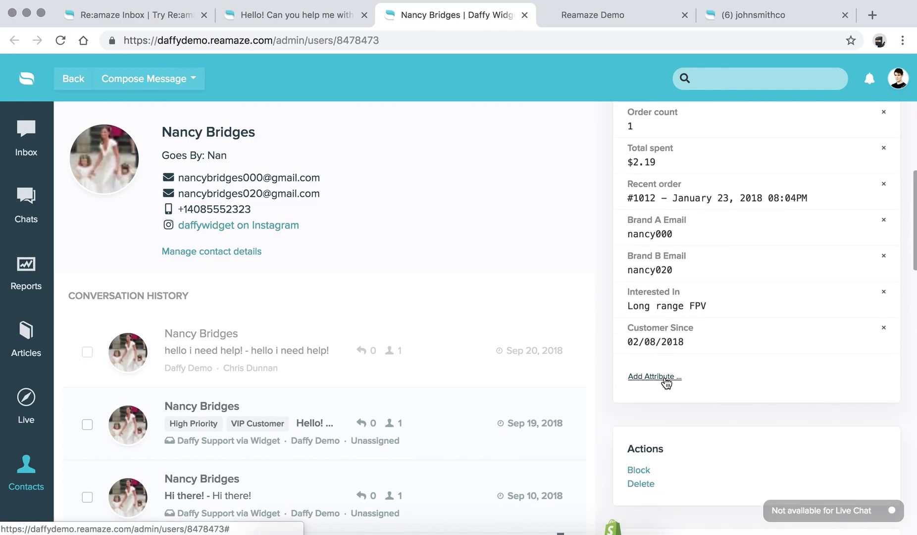
pyautogui.scroll(6, 666, 382)
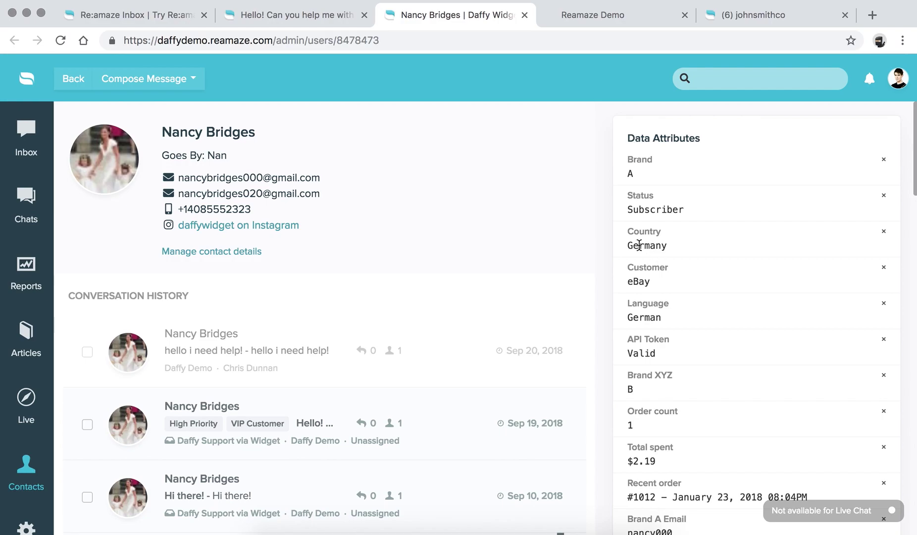
# Highlight the Country value Germany and contact details, then show the New Message, New SMS and Log Message choices.
pyautogui.moveTo(628, 245); pyautogui.dragTo(669, 245)
pyautogui.click(670, 244)
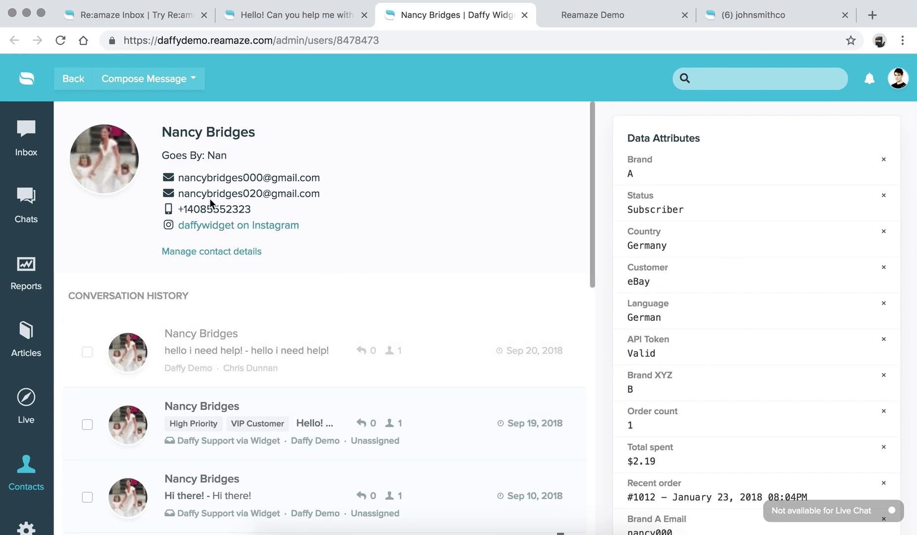
pyautogui.click(180, 178)
pyautogui.moveTo(246, 189); pyautogui.dragTo(321, 229)
pyautogui.click(322, 230)
pyautogui.moveTo(179, 178); pyautogui.dragTo(327, 176)
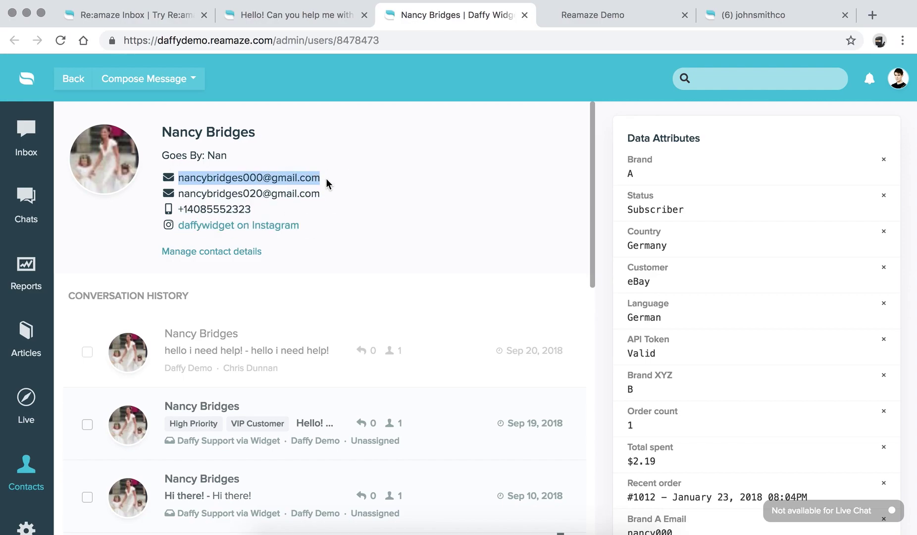
pyautogui.click(315, 195)
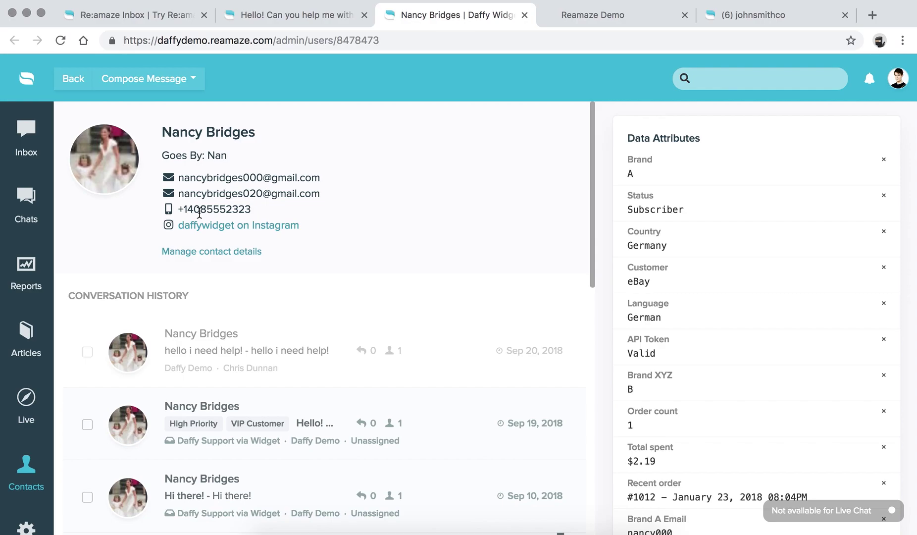
pyautogui.click(191, 79)
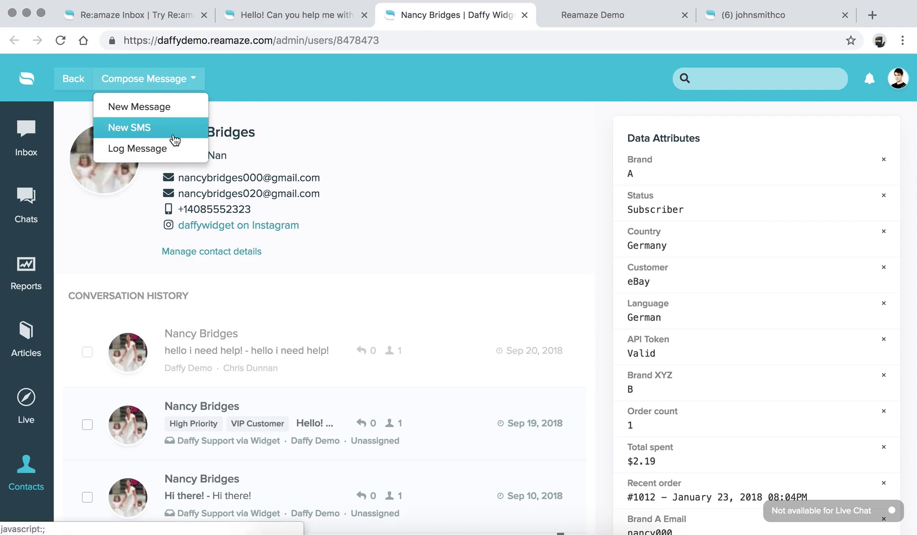
pyautogui.click(293, 94)
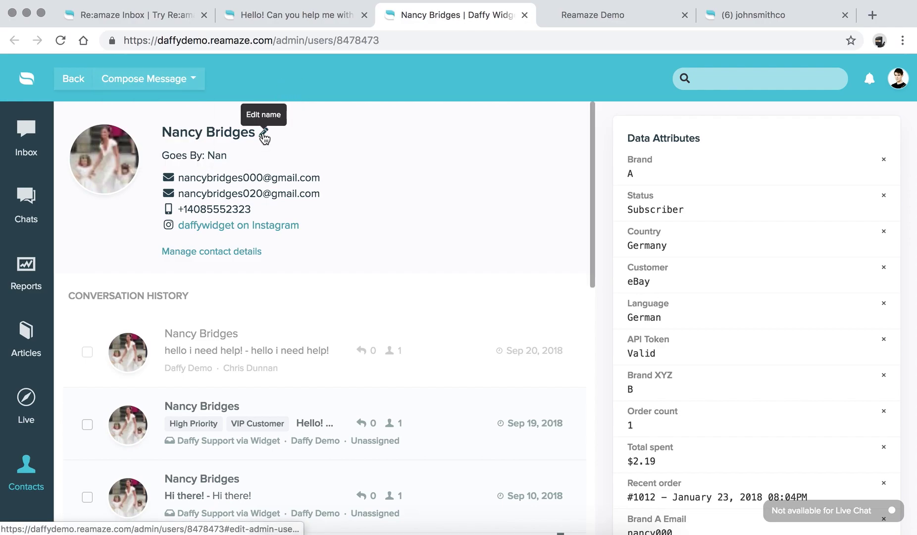
pyautogui.click(262, 132)
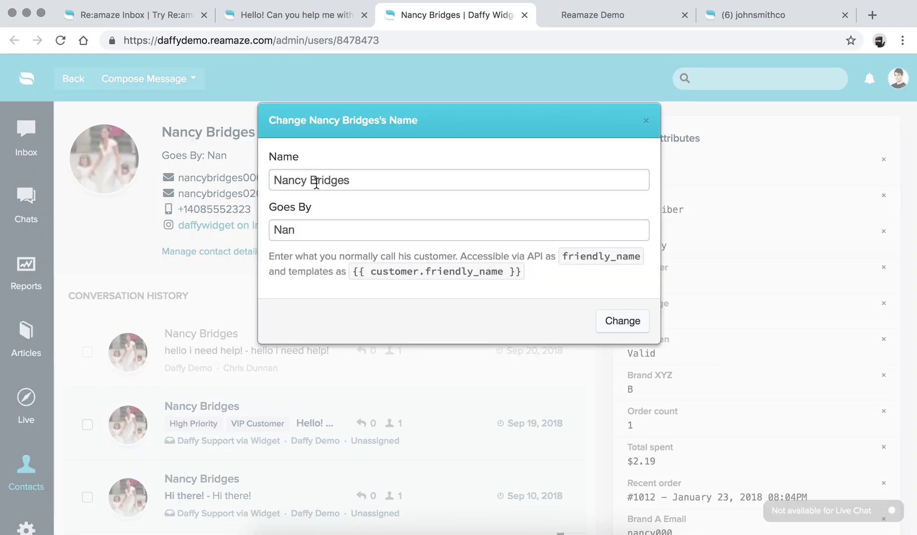
pyautogui.click(366, 180)
pyautogui.tripleClick(290, 179)
pyautogui.click(271, 180)
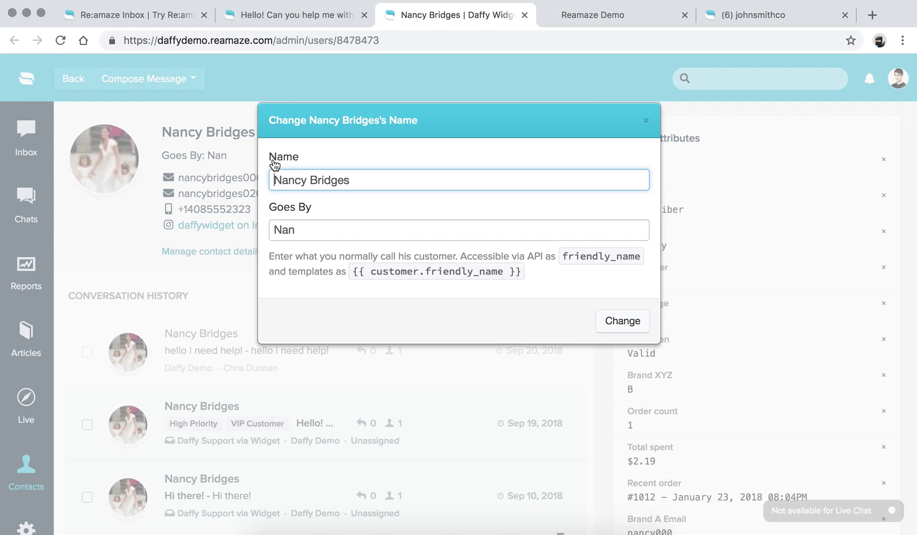
pyautogui.click(291, 260)
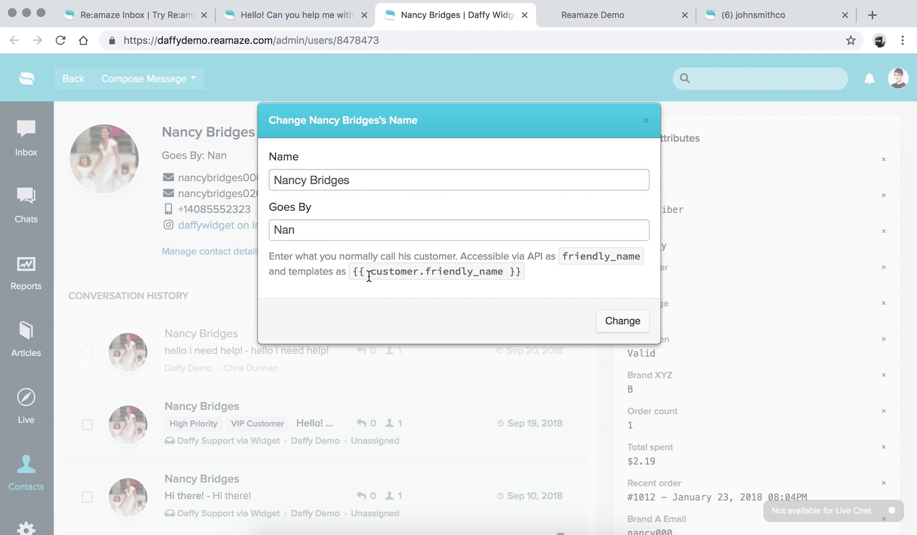
pyautogui.moveTo(520, 272); pyautogui.dragTo(353, 268)
pyautogui.click(355, 268)
pyautogui.click(646, 121)
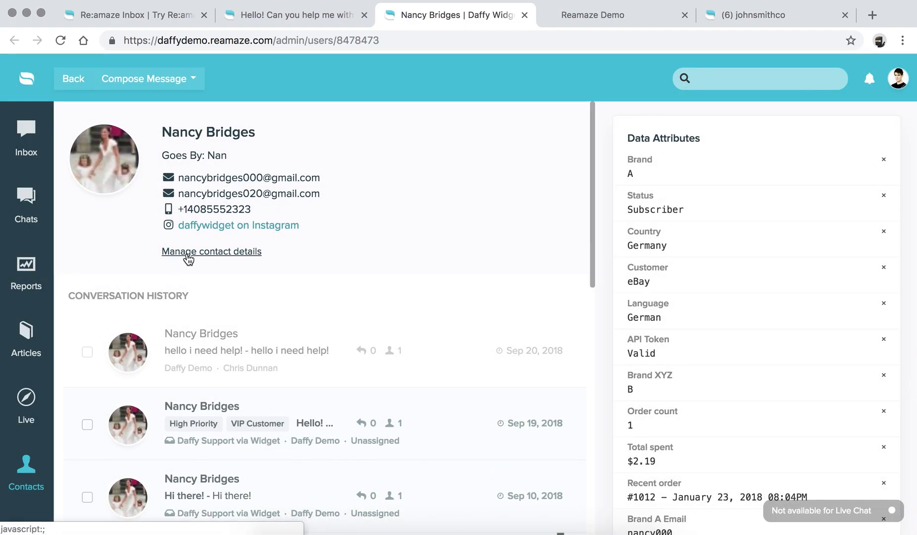
pyautogui.click(187, 253)
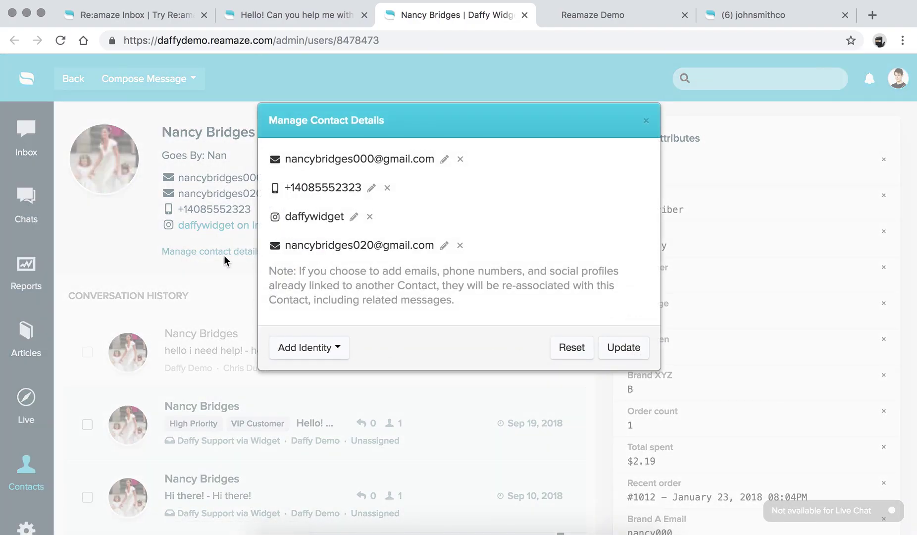
pyautogui.click(327, 347)
pyautogui.click(347, 297)
pyautogui.click(646, 120)
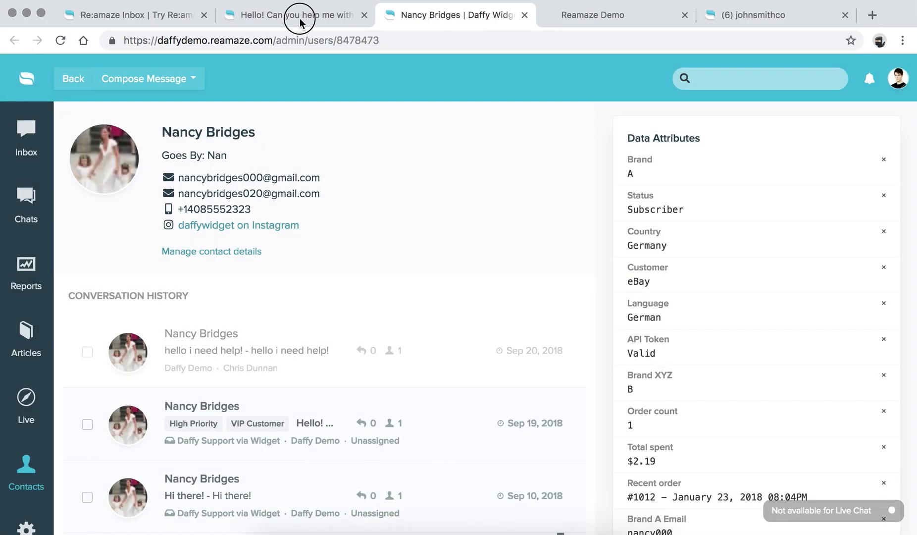
# Return to the account-help conversation and scroll down to the reply composer's recipient field.
pyautogui.click(300, 18)
pyautogui.scroll(-3, 402, 220)
pyautogui.scroll(-4, 402, 221)
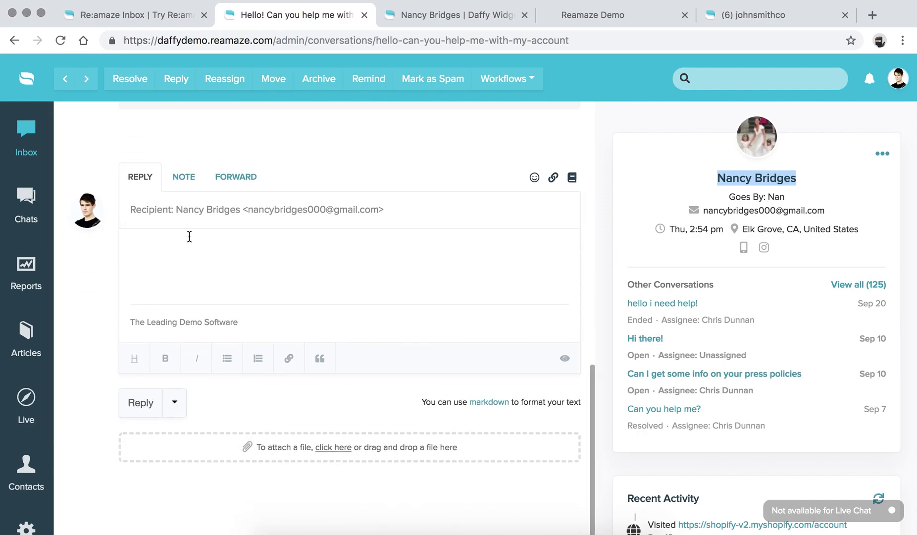
pyautogui.click(394, 215)
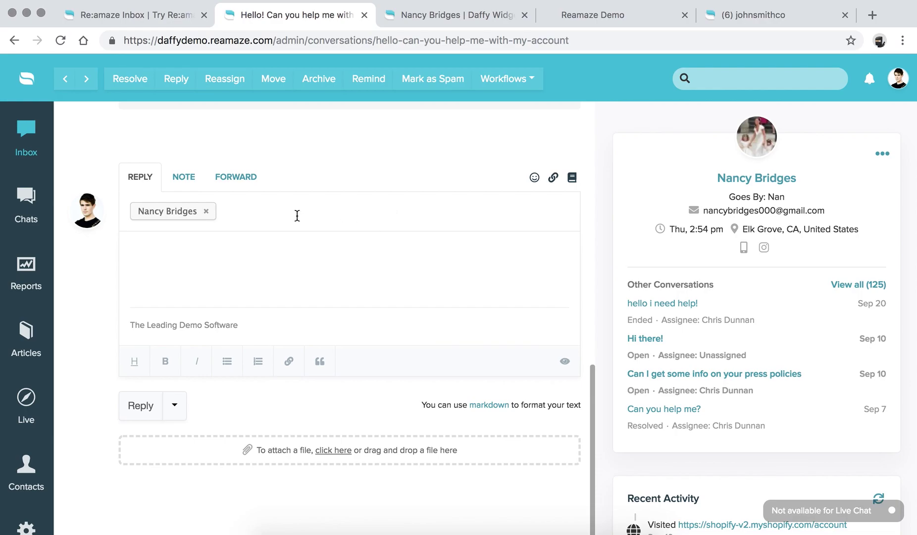
# Try the internal NOTE composer, typing 'ol' into its notification recipient field.
pyautogui.click(186, 177)
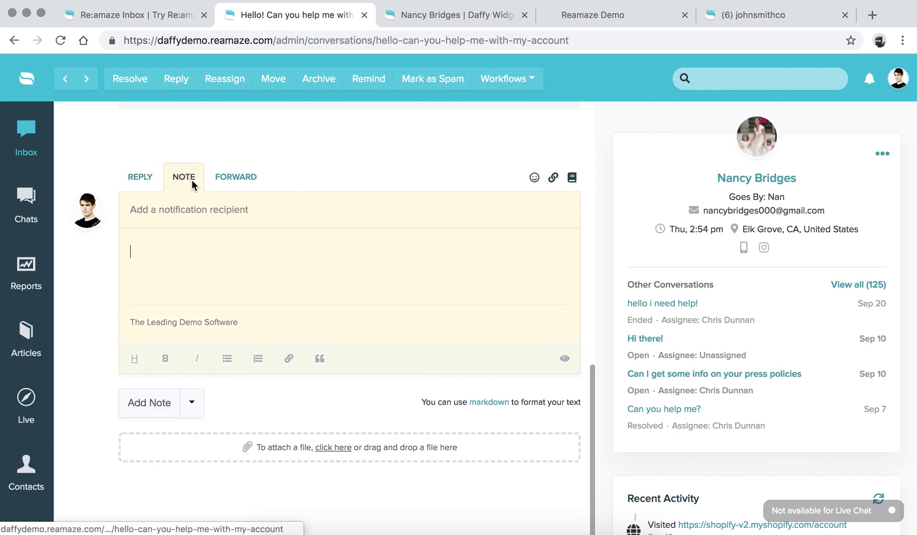
pyautogui.click(201, 258)
pyautogui.click(201, 209)
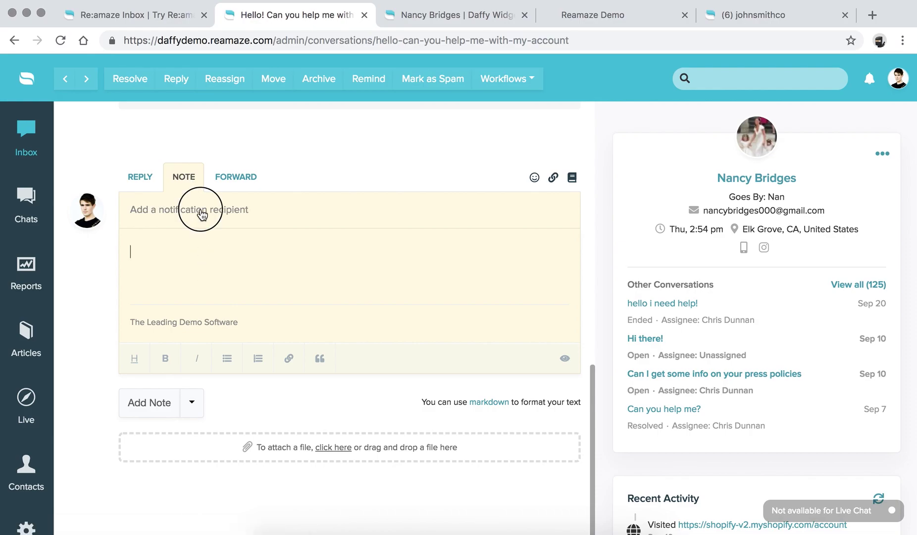
pyautogui.write('olivia')
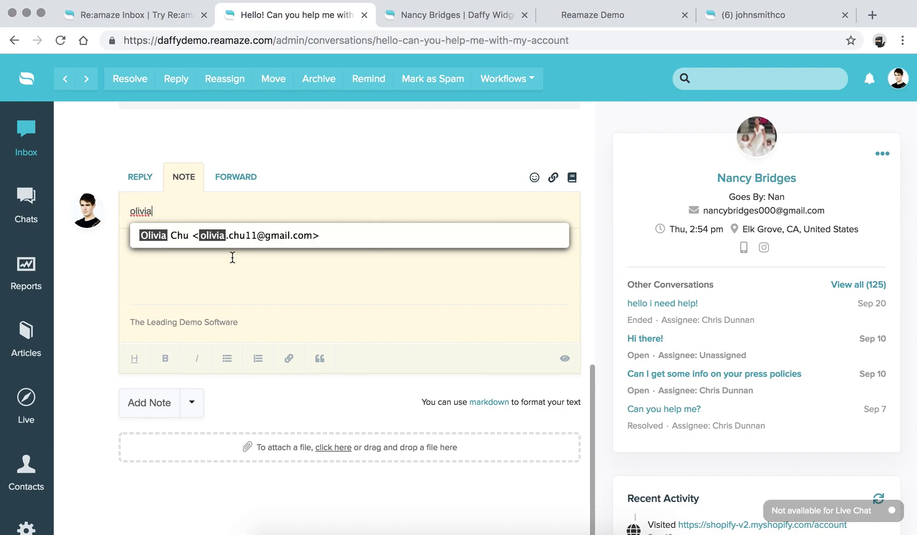
# Try the FORWARD composer, then switch back to an empty REPLY to the customer.
pyautogui.click(249, 175)
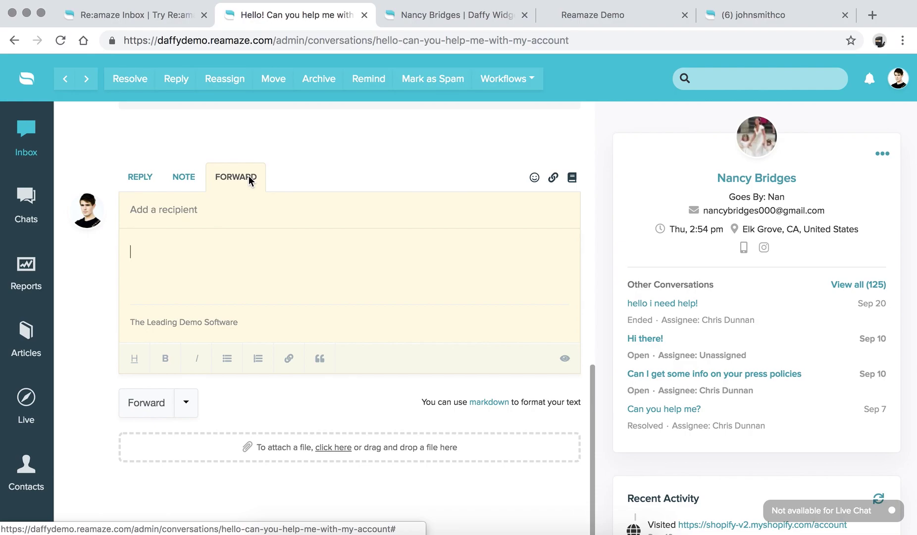
pyautogui.scroll(2, 249, 179)
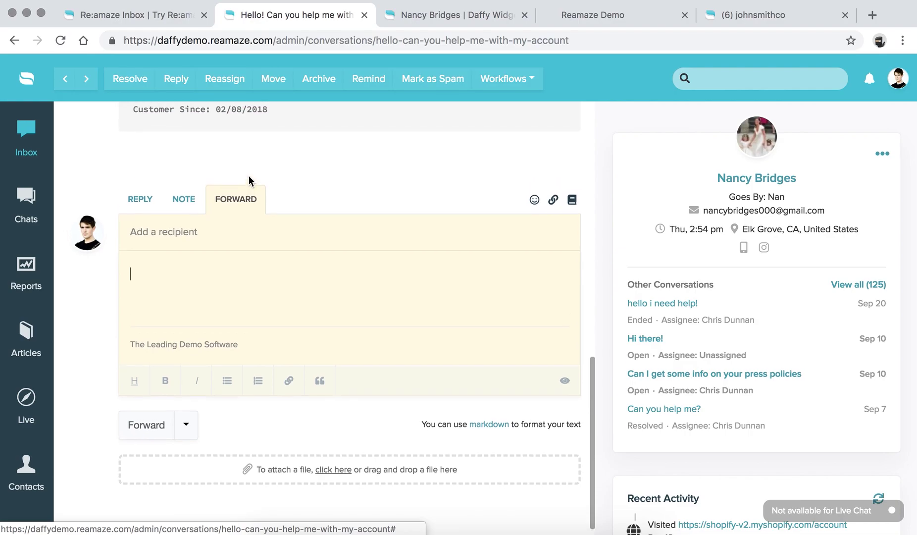
pyautogui.scroll(2, 248, 176)
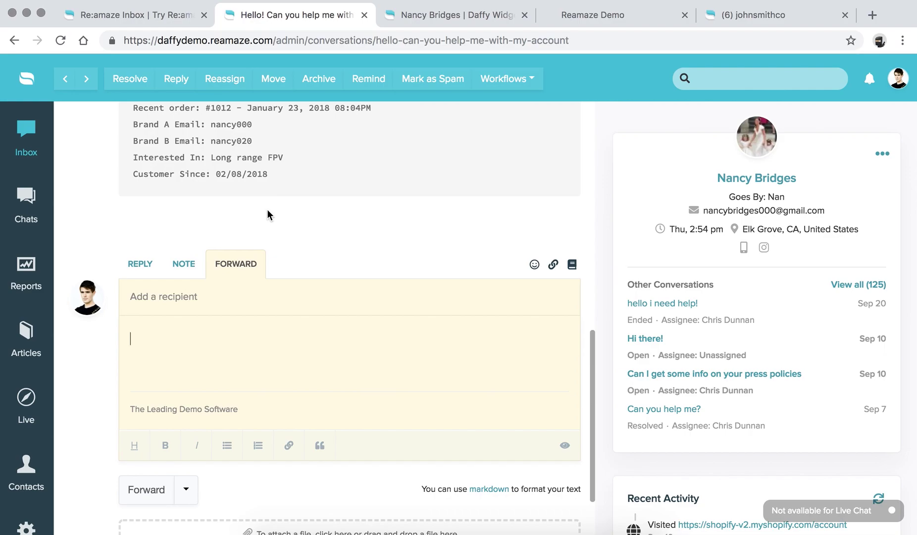
pyautogui.scroll(15, 267, 209)
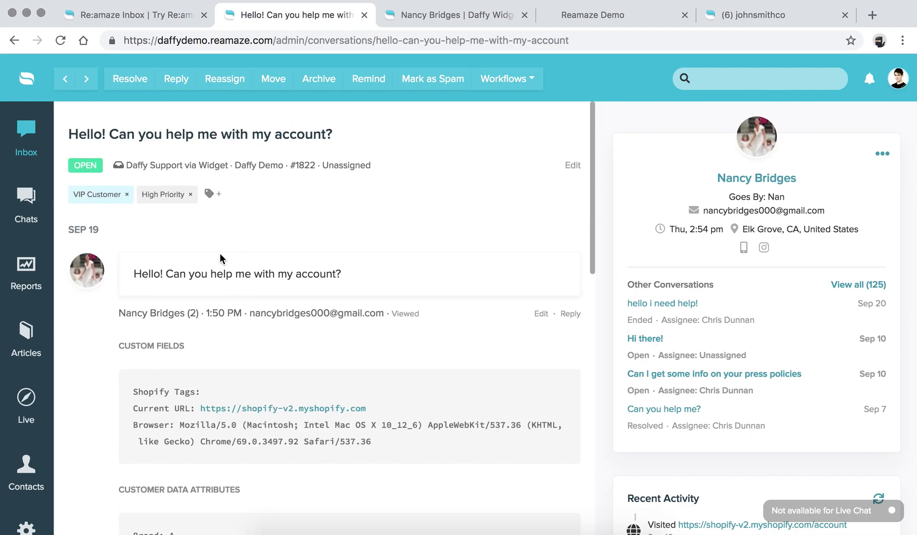
pyautogui.scroll(-15, 361, 338)
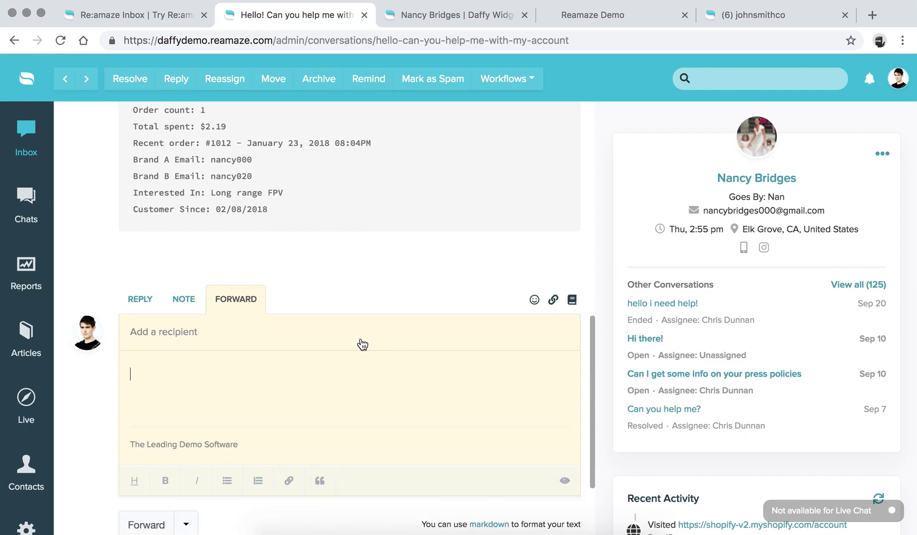
pyautogui.scroll(-2, 362, 342)
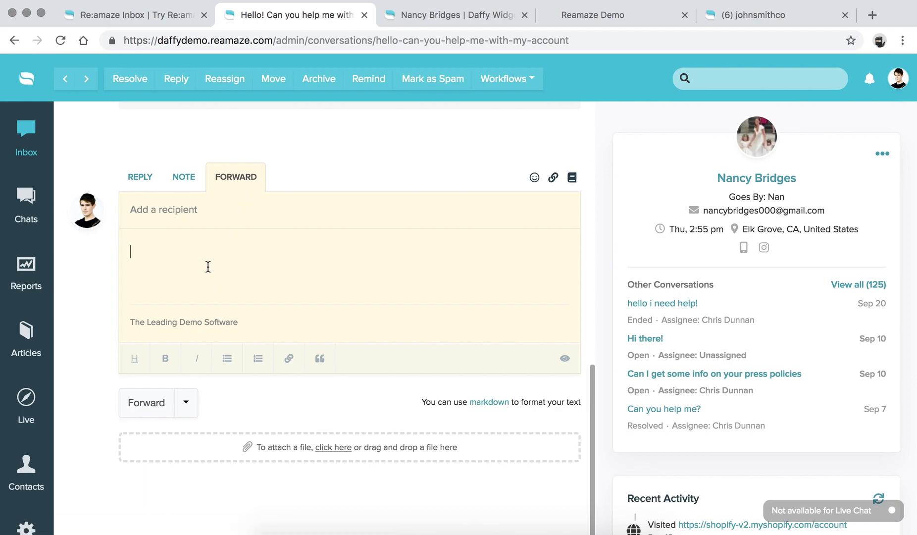
pyautogui.click(142, 178)
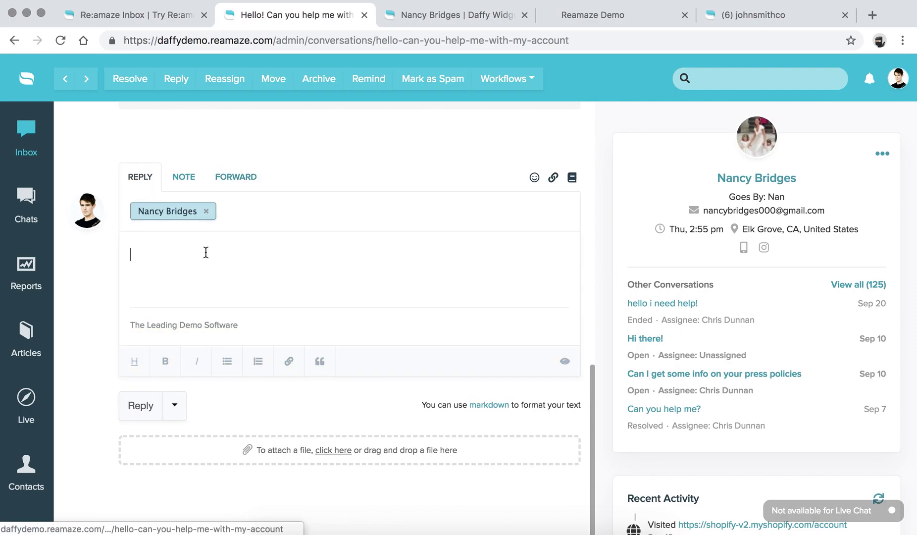
pyautogui.click(175, 407)
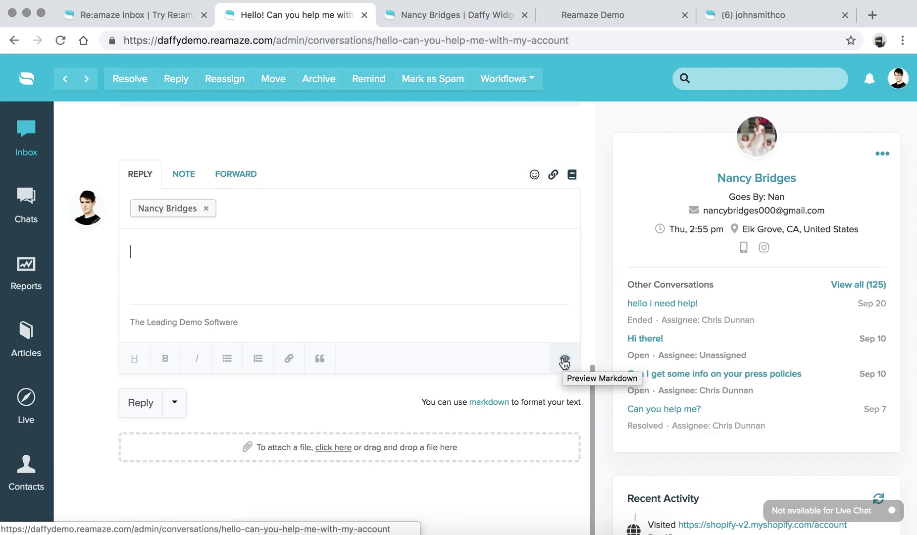
# Add a grinning emoji and a 'success!' GIF to the reply.
pyautogui.click(535, 175)
pyautogui.click(432, 259)
pyautogui.click(535, 176)
pyautogui.click(558, 230)
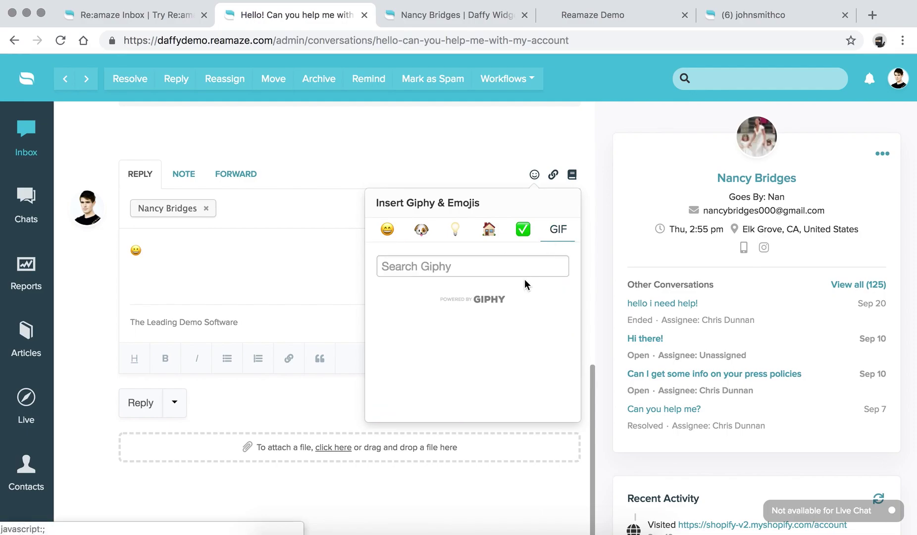
pyautogui.click(483, 263)
pyautogui.write('success!')
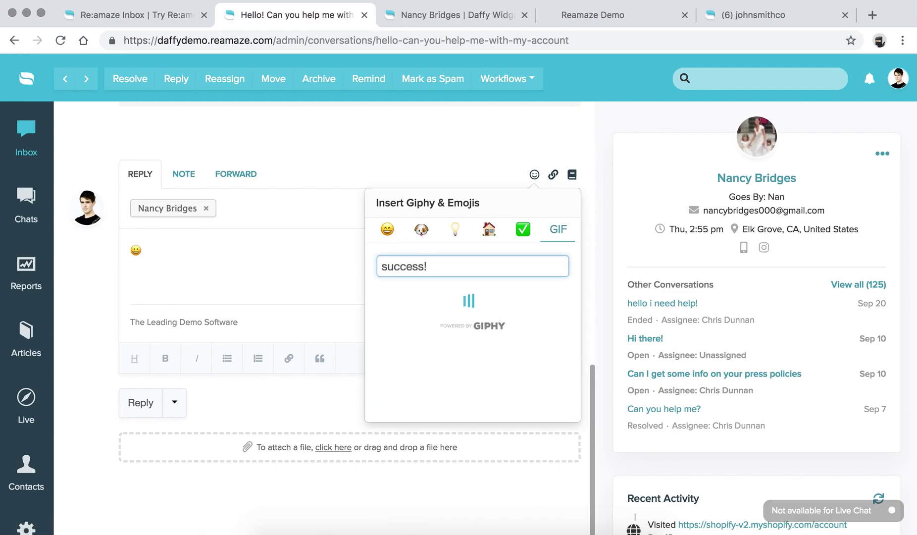
pyautogui.scroll(-3, 526, 340)
pyautogui.click(433, 322)
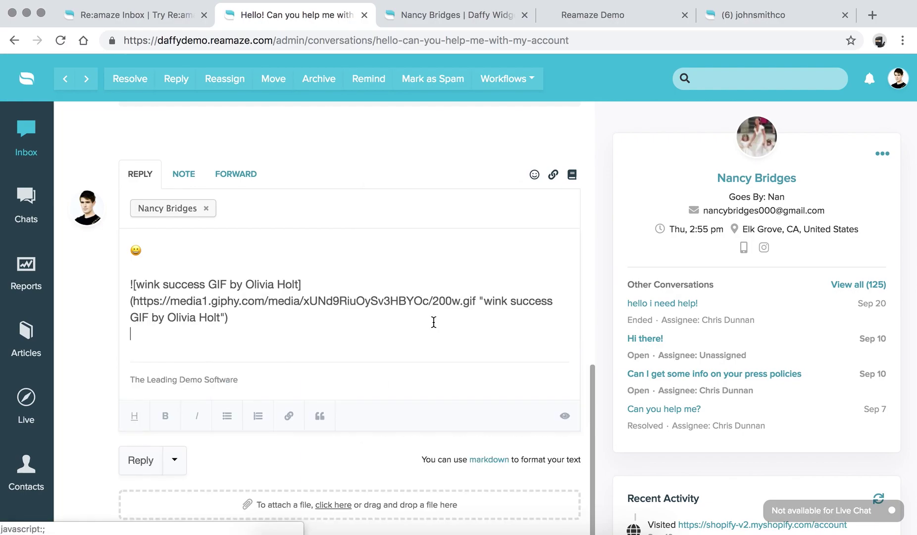
# On a new line, link the Black Friday Shipping help article found by searching 'shippin'.
pyautogui.press('Return')
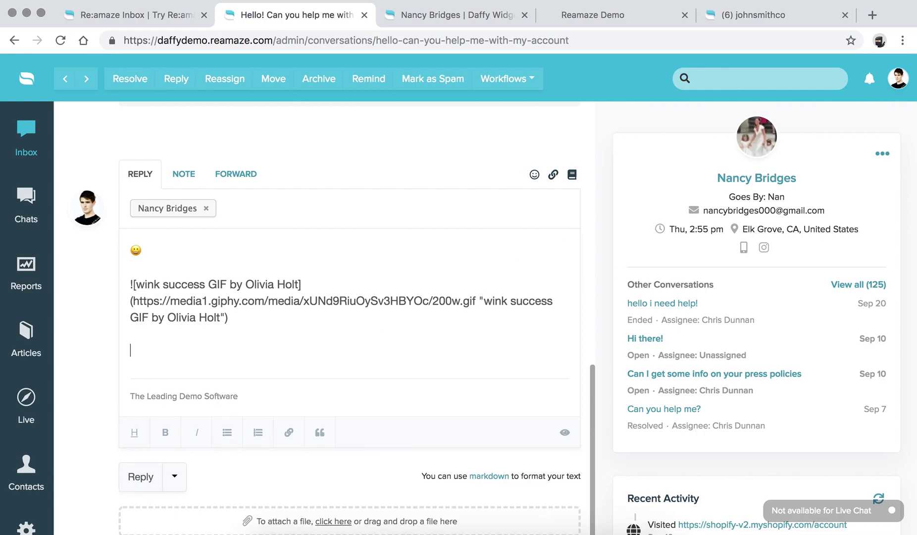
pyautogui.click(554, 175)
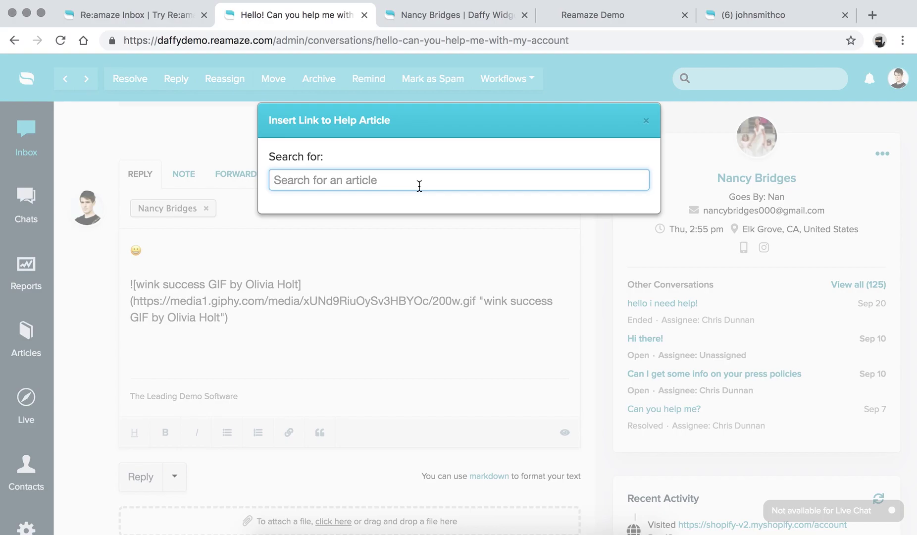
pyautogui.write('shipping')
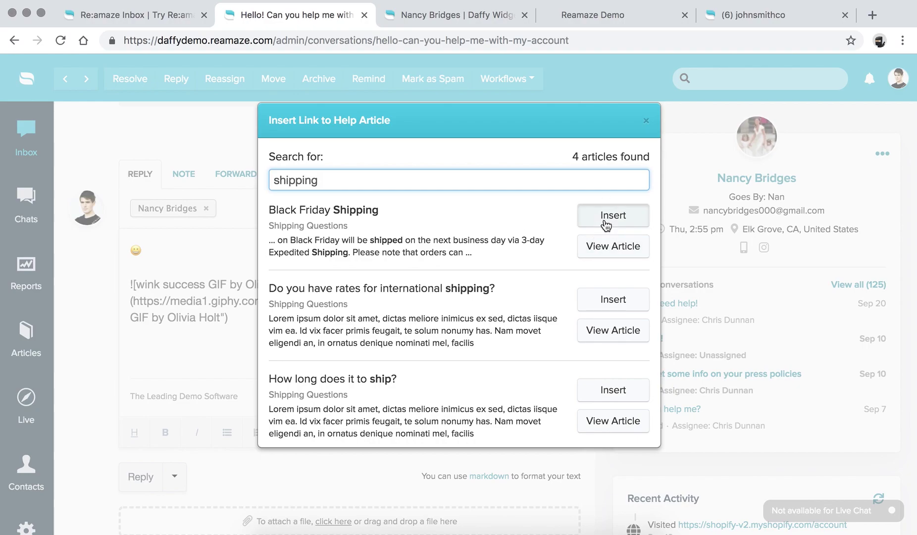
pyautogui.click(606, 215)
pyautogui.press('Return')
pyautogui.press('Return')
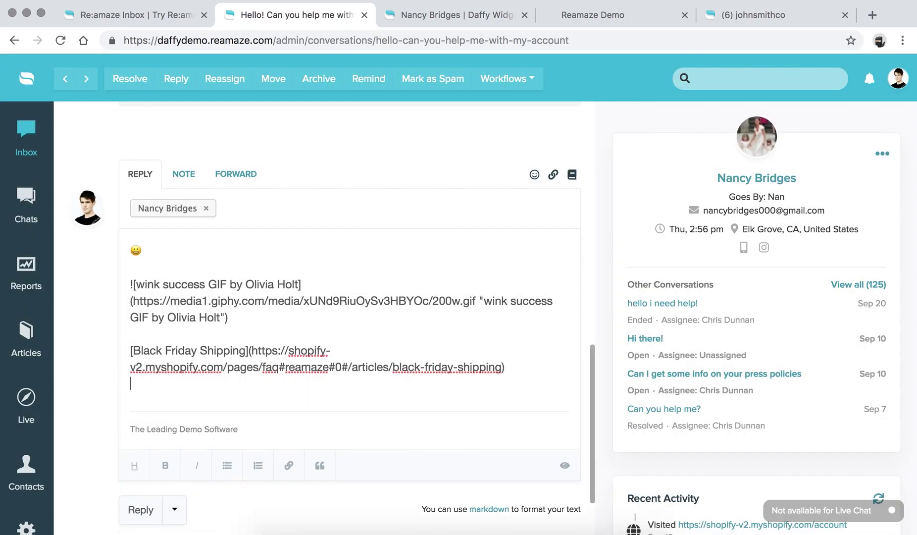
# Insert the Order Status Check response template into the reply.
pyautogui.click(573, 176)
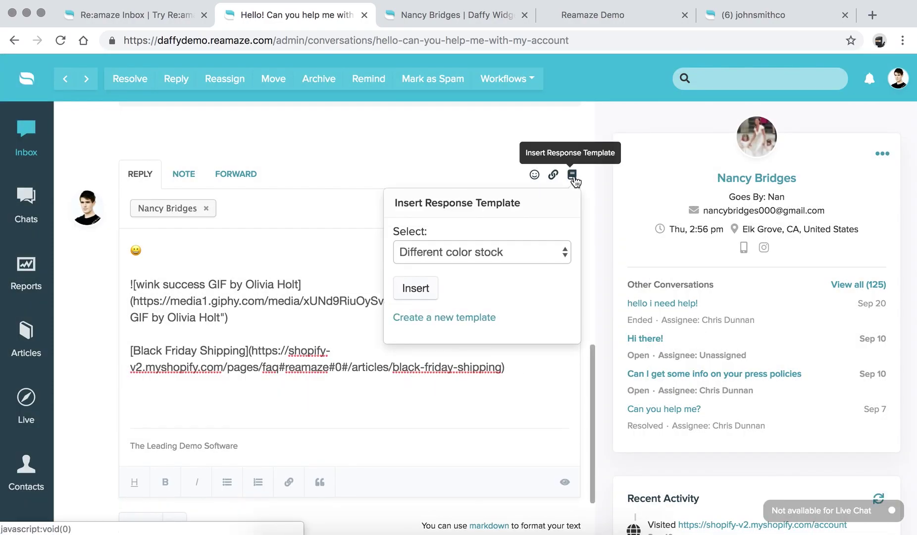
pyautogui.click(503, 255)
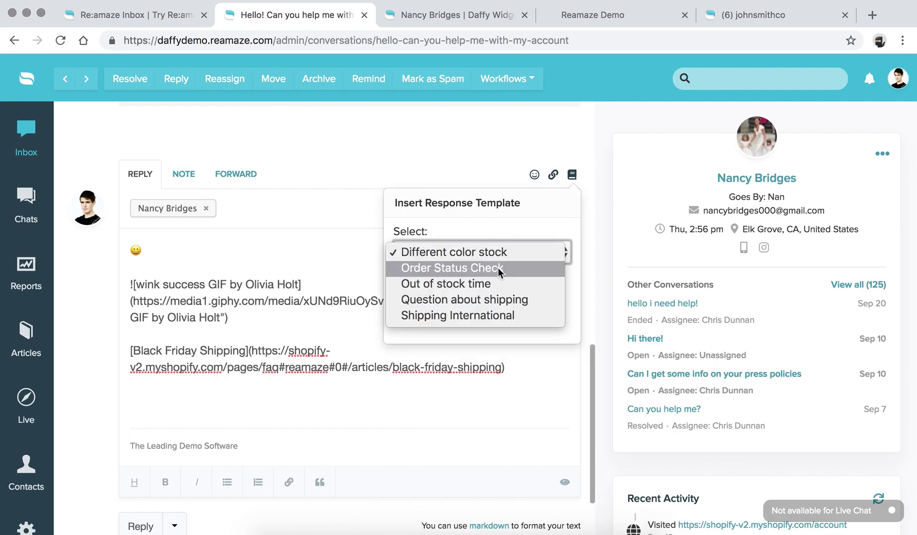
pyautogui.click(492, 272)
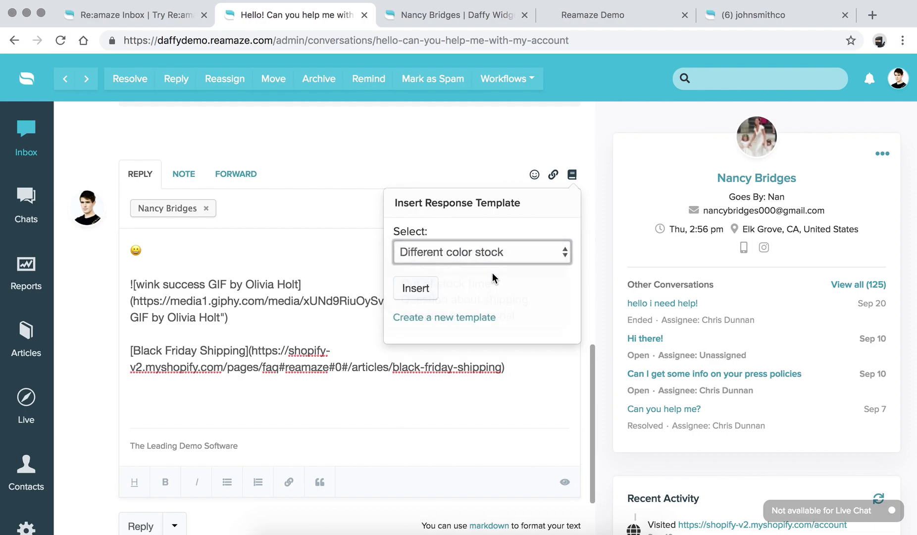
pyautogui.click(416, 289)
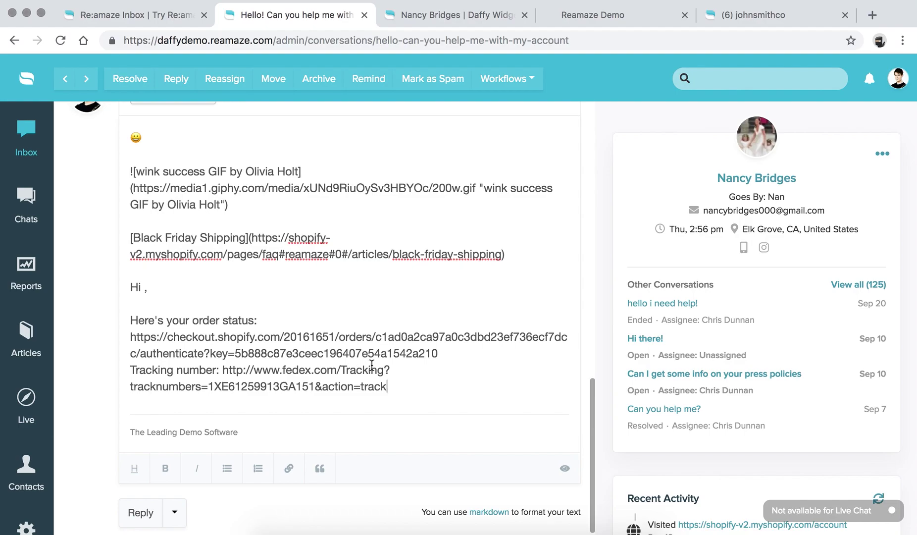
pyautogui.scroll(2, 398, 391)
pyautogui.scroll(-4, 399, 394)
pyautogui.scroll(-1, 399, 395)
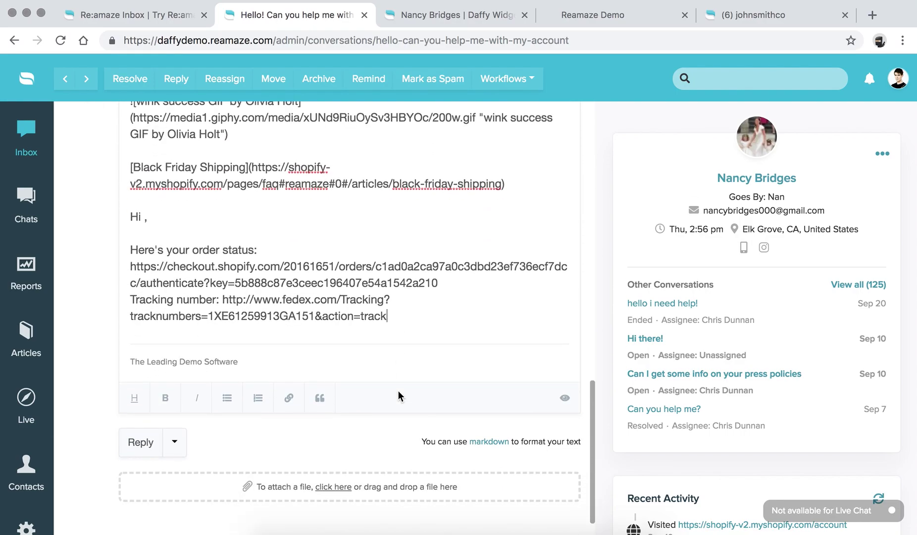
# Preview the formatted reply and scroll through its contents.
pyautogui.click(565, 398)
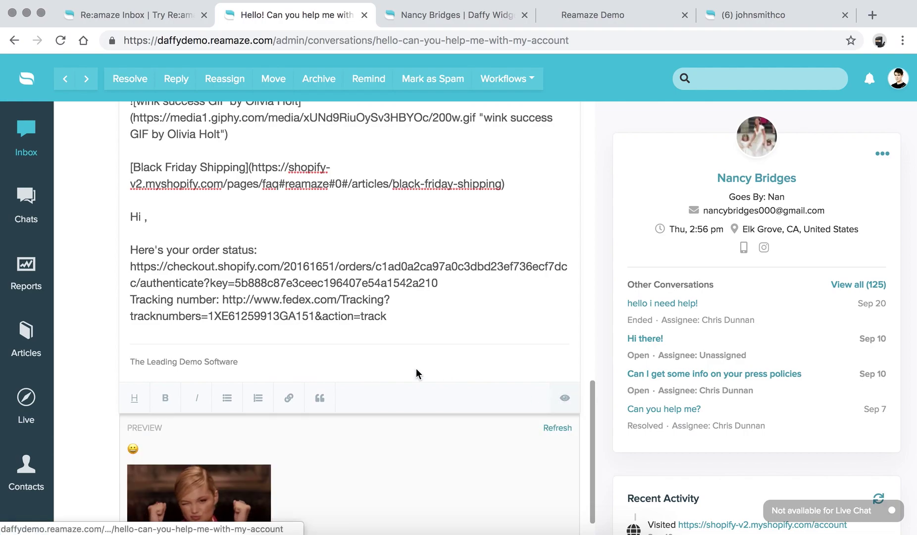
pyautogui.scroll(-5, 416, 372)
pyautogui.scroll(-2, 246, 343)
pyautogui.scroll(-3, 245, 344)
pyautogui.scroll(3, 246, 344)
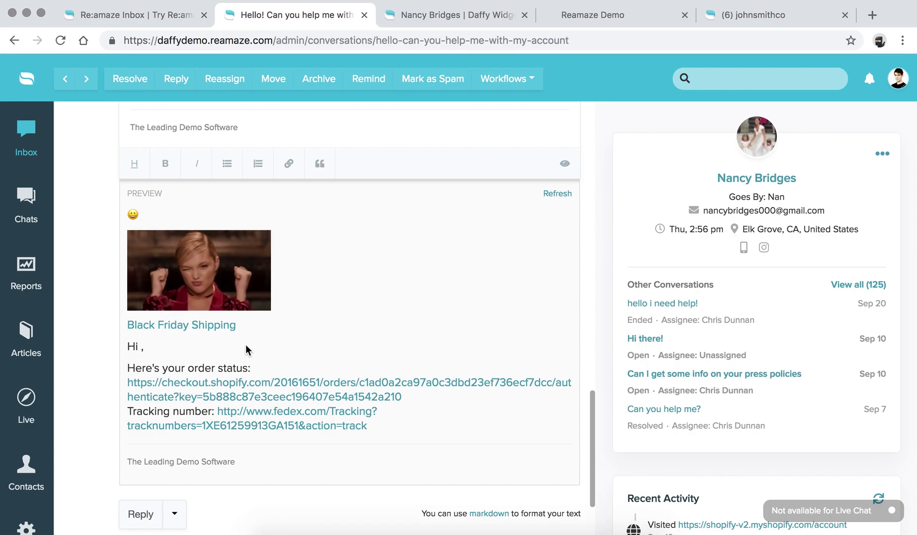
pyautogui.scroll(10, 245, 344)
pyautogui.scroll(-10, 245, 345)
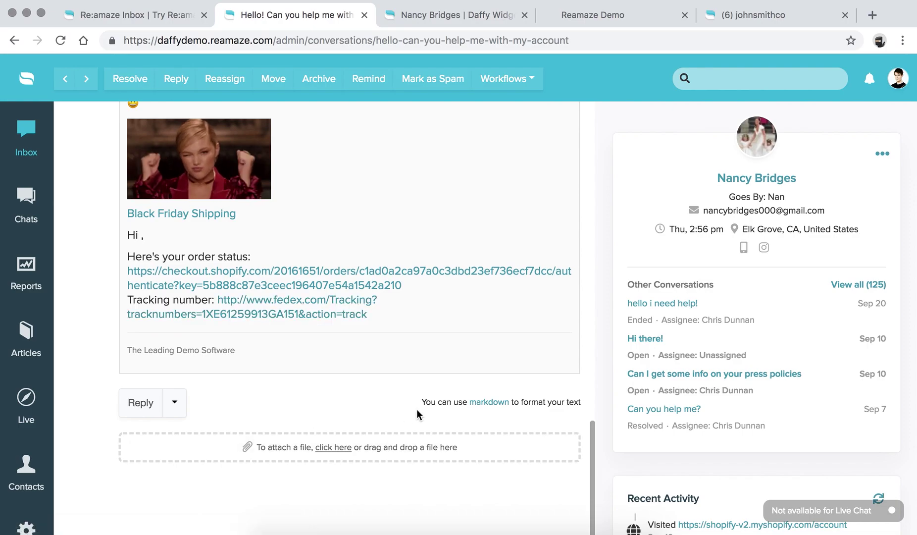
pyautogui.scroll(15, 441, 399)
pyautogui.scroll(-3, 710, 248)
pyautogui.scroll(3, 709, 248)
pyautogui.scroll(-1, 652, 248)
pyautogui.scroll(1, 764, 285)
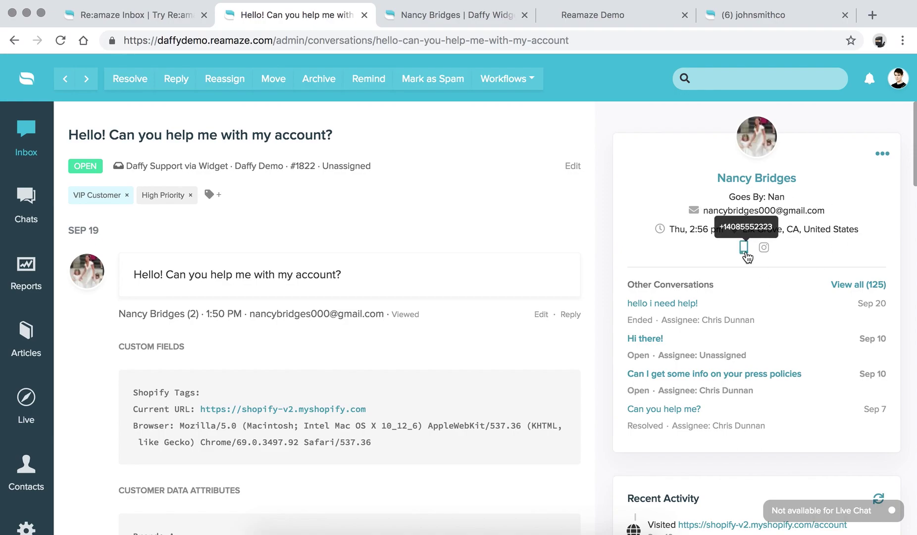
pyautogui.scroll(-3, 650, 259)
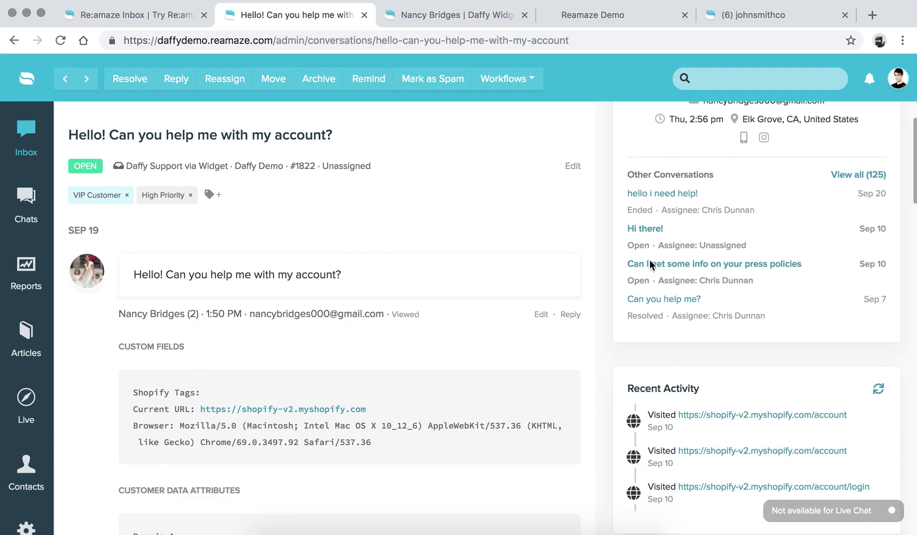
pyautogui.scroll(-5, 660, 229)
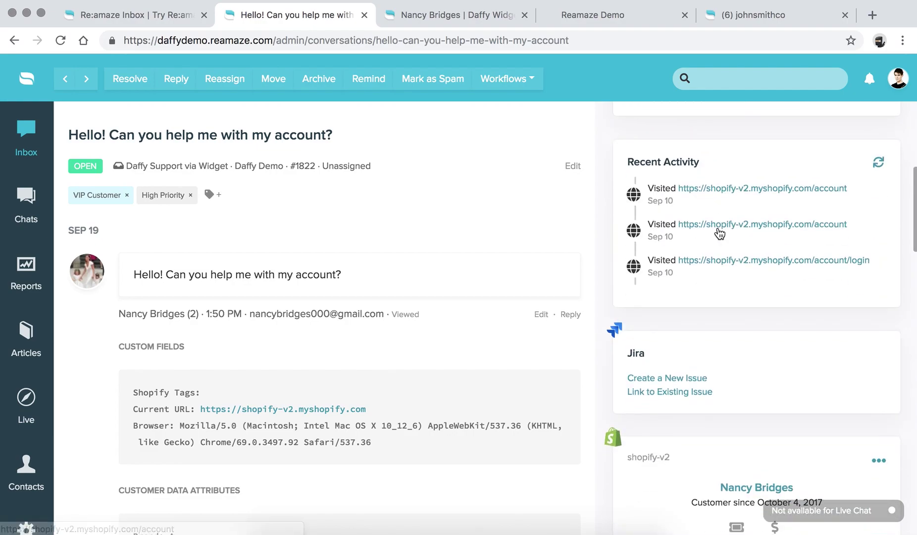
pyautogui.moveTo(625, 161); pyautogui.dragTo(702, 161)
pyautogui.click(703, 163)
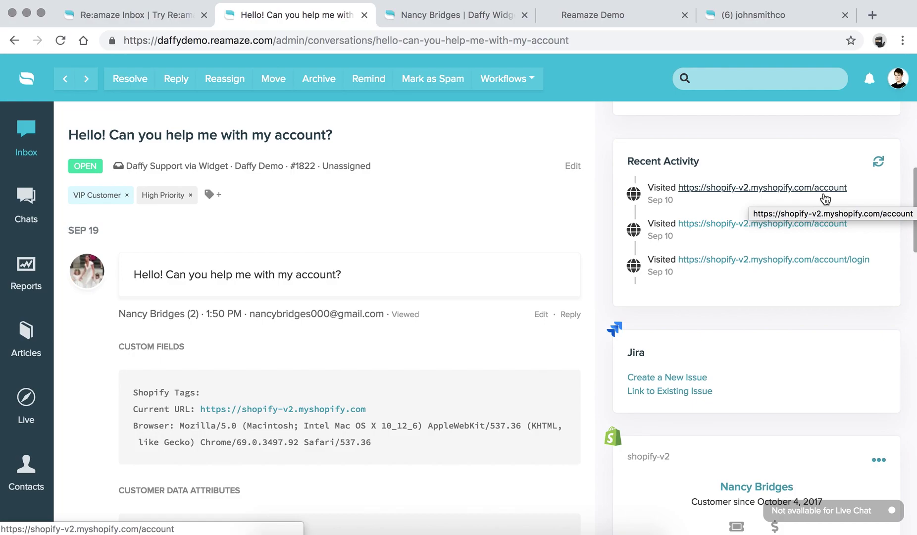
pyautogui.scroll(-1, 823, 193)
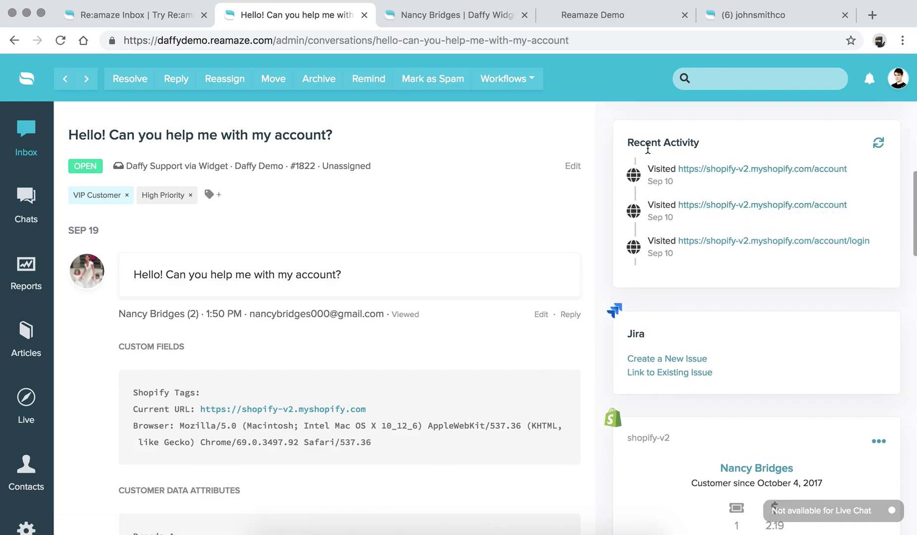
pyautogui.scroll(-5, 648, 148)
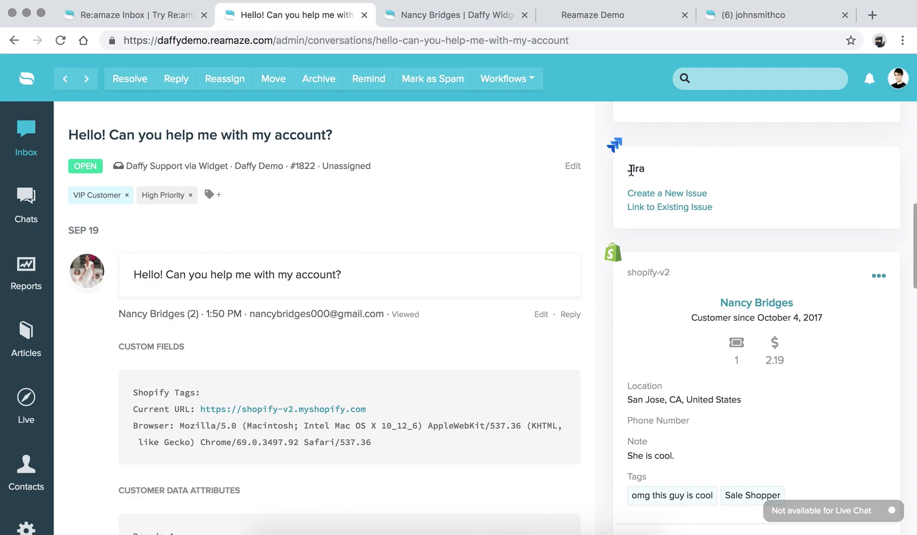
# Open and close the actions list for the Shopify customer.
pyautogui.scroll(-3, 666, 211)
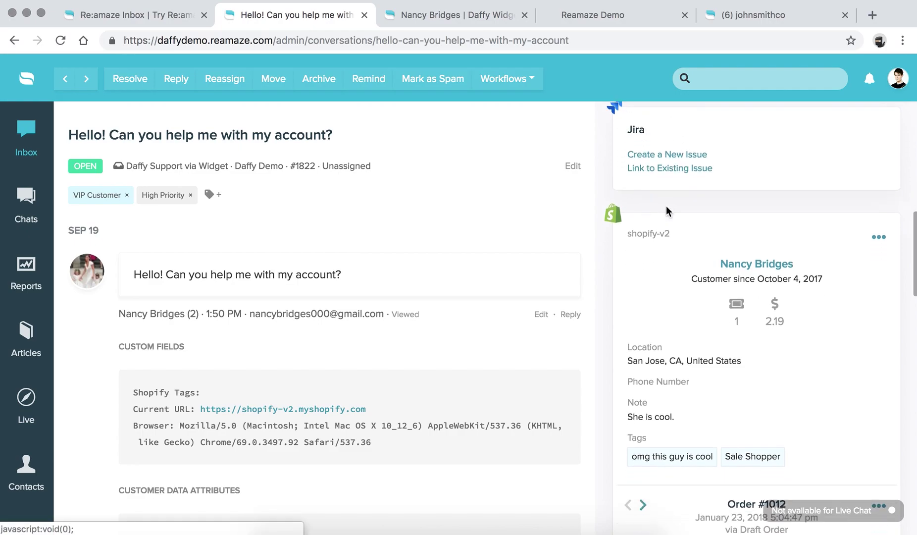
pyautogui.scroll(2, 666, 211)
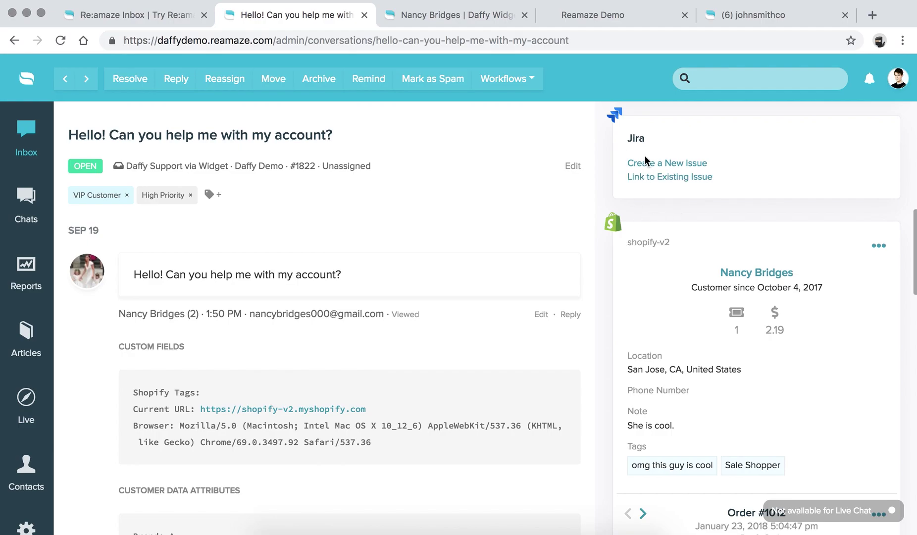
pyautogui.scroll(-2, 671, 176)
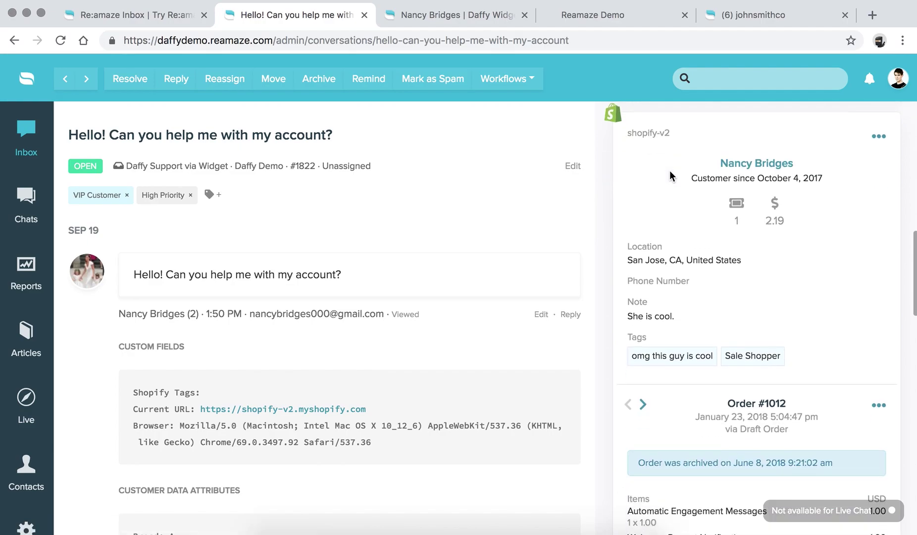
pyautogui.click(880, 150)
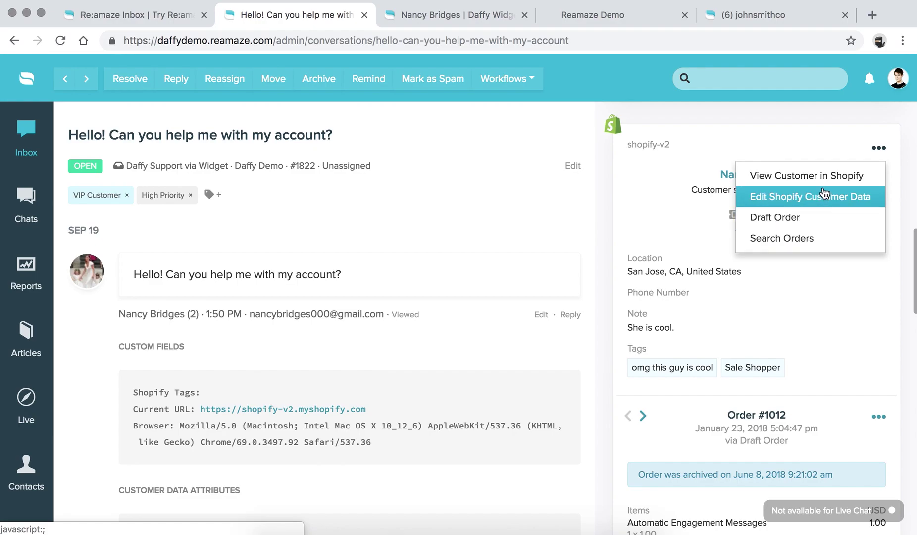
pyautogui.click(898, 197)
pyautogui.scroll(-3, 896, 196)
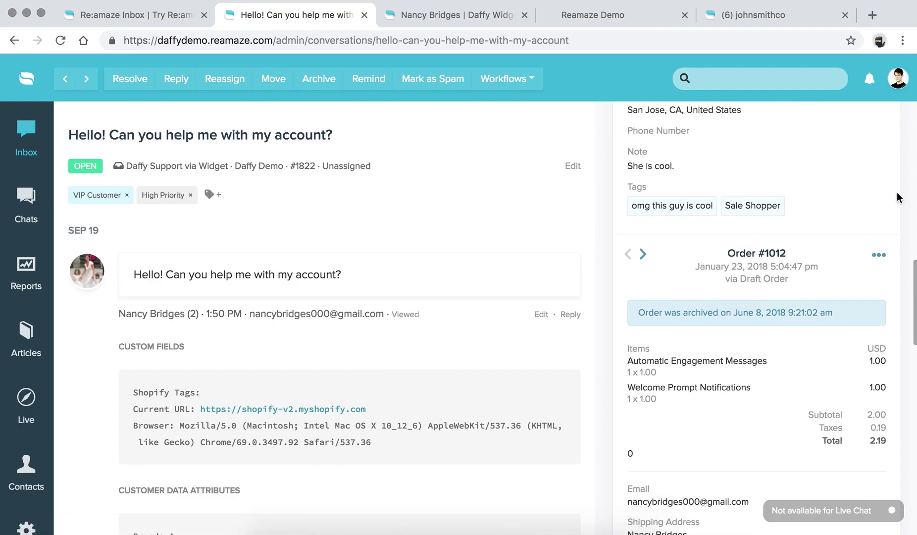
# Compare the customer's two Shopify orders and expand the latest order's FedEx fulfilment details.
pyautogui.click(880, 253)
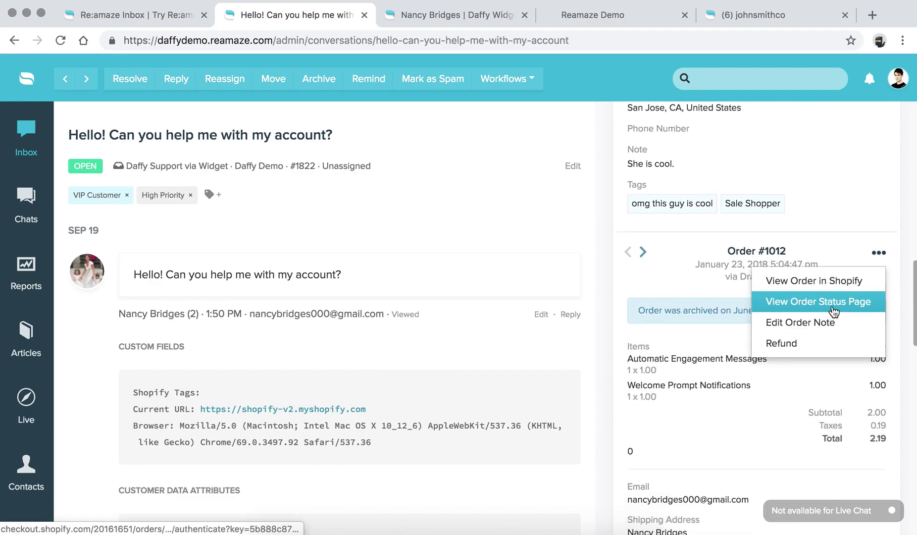
pyautogui.click(645, 254)
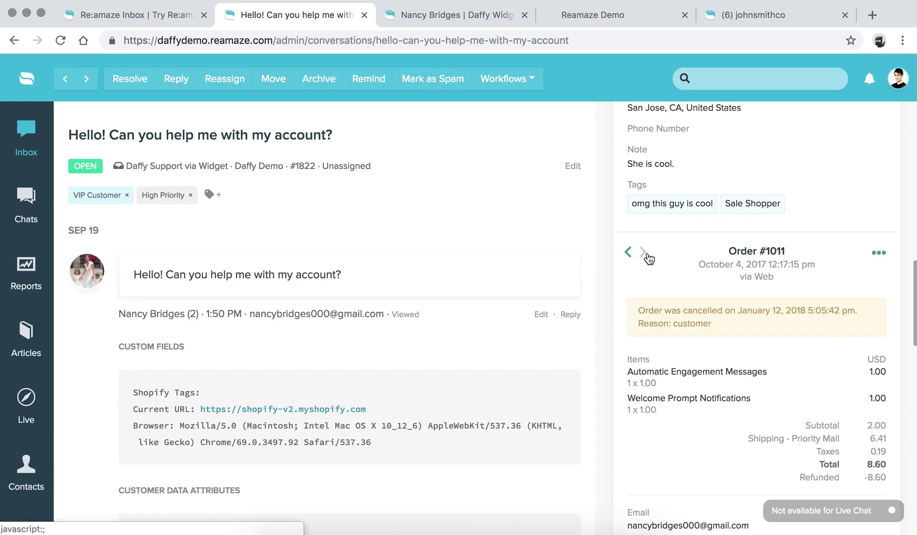
pyautogui.click(628, 251)
pyautogui.scroll(-3, 628, 250)
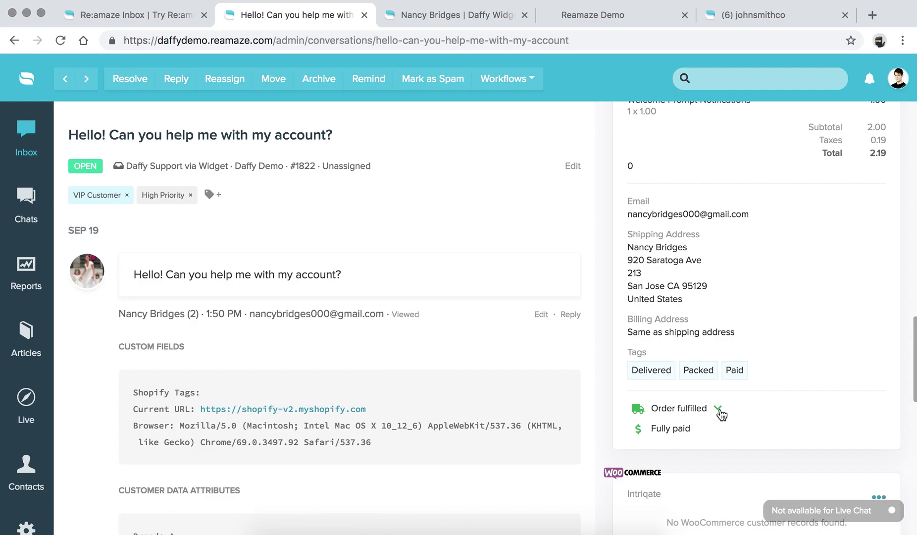
pyautogui.click(718, 410)
pyautogui.scroll(-3, 720, 411)
pyautogui.scroll(3, 720, 410)
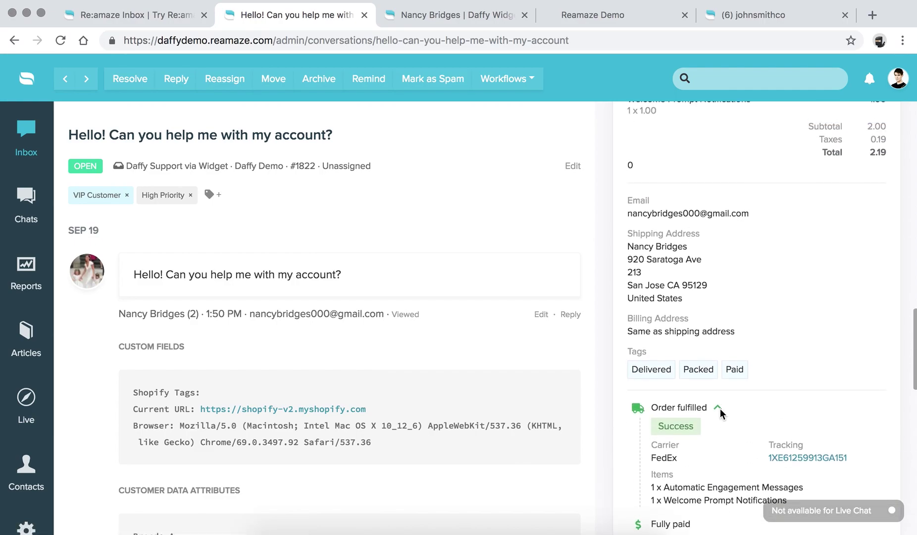
# Review the Shopify and Klaviyo panels, then switch to the Re:amaze Inbox product page.
pyautogui.scroll(10, 720, 409)
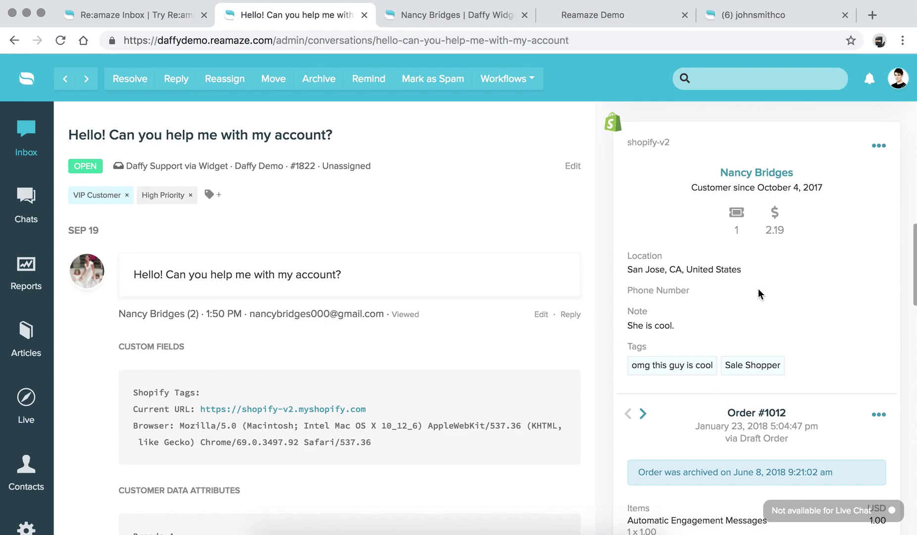
pyautogui.scroll(-10, 759, 289)
pyautogui.scroll(-3, 758, 288)
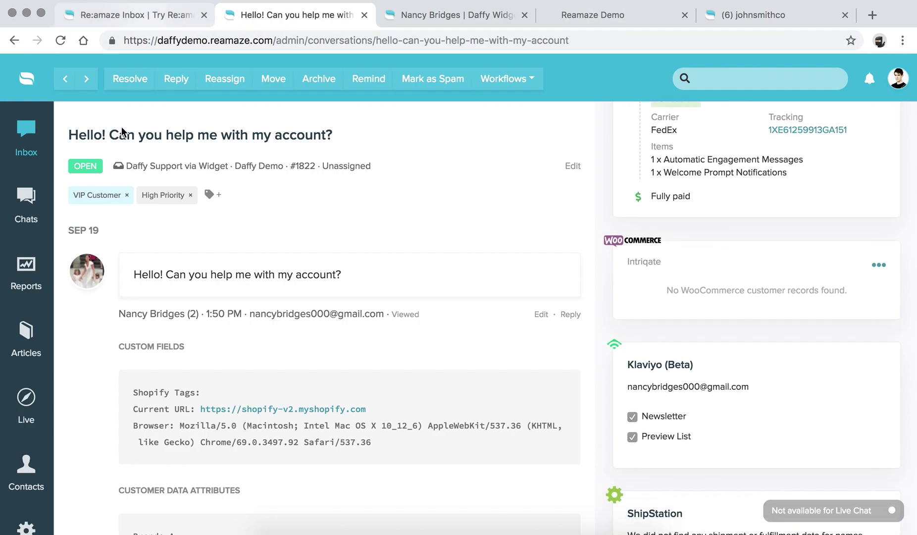
pyautogui.click(146, 19)
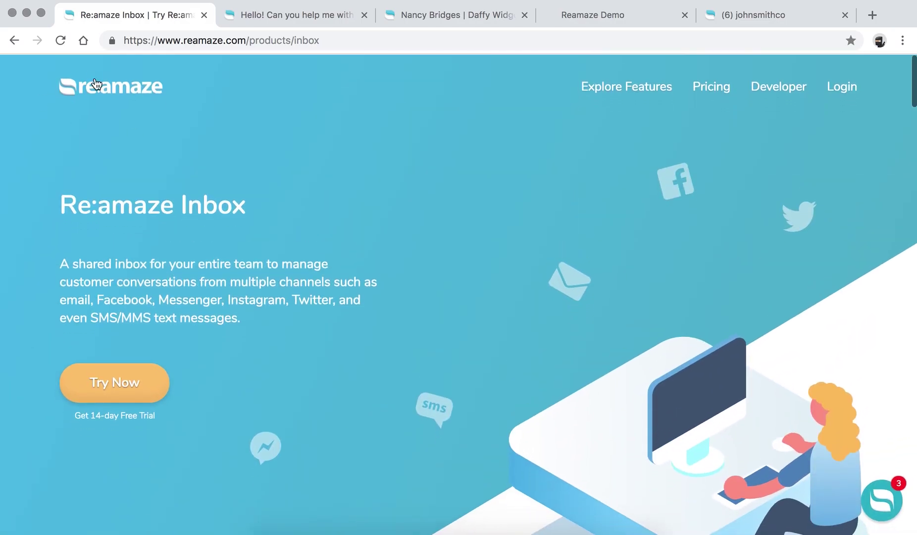
# Browse the Reamaze homepage down to its Slack, Shopify, Zapier and Magento integration logos.
pyautogui.click(99, 93)
pyautogui.scroll(-20, 208, 280)
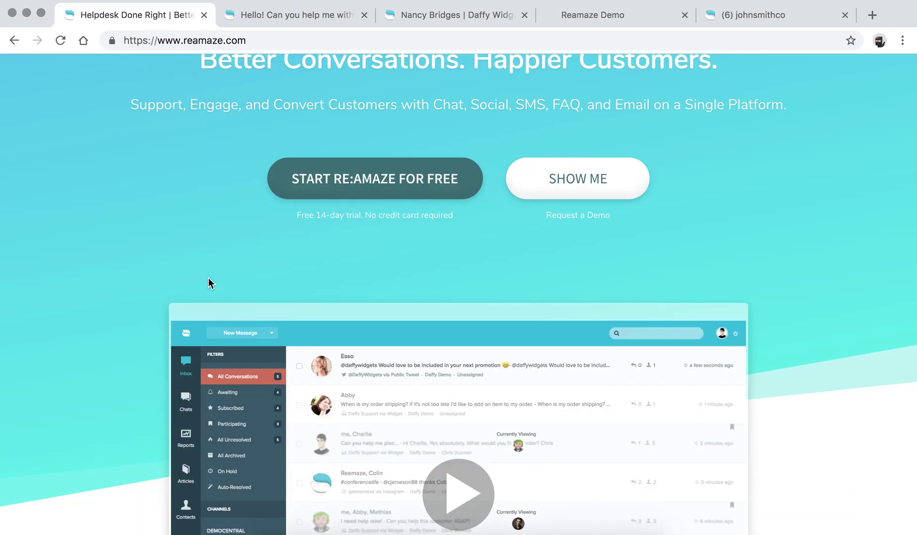
pyautogui.scroll(-20, 208, 283)
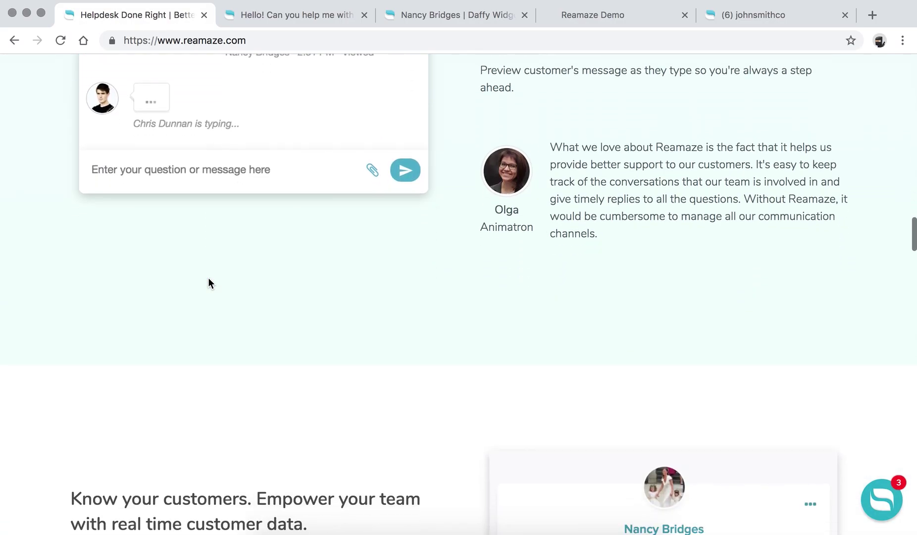
pyautogui.scroll(-20, 208, 283)
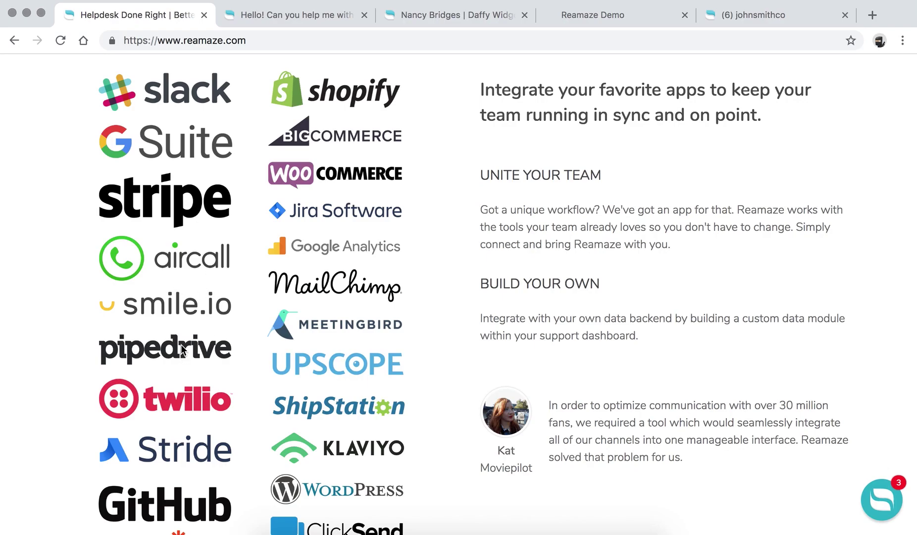
pyautogui.scroll(-3, 182, 347)
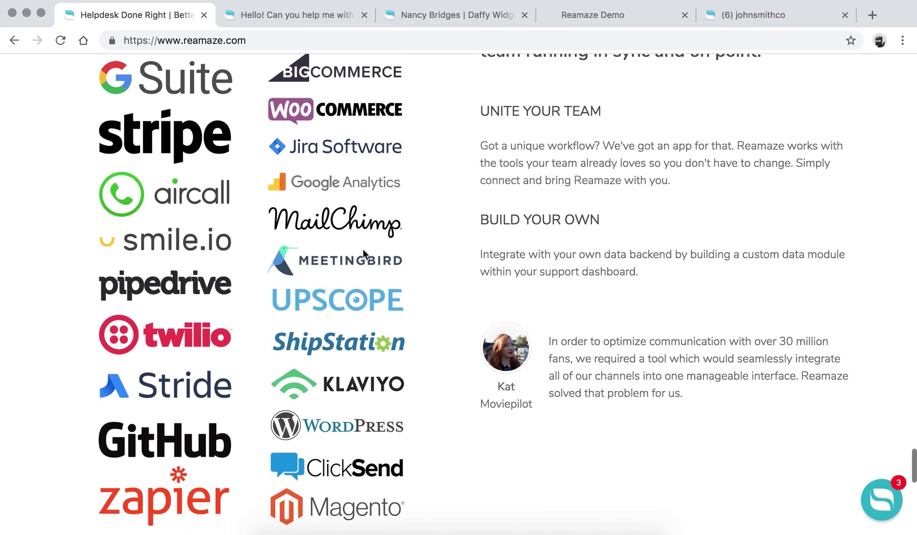
pyautogui.scroll(-4, 361, 226)
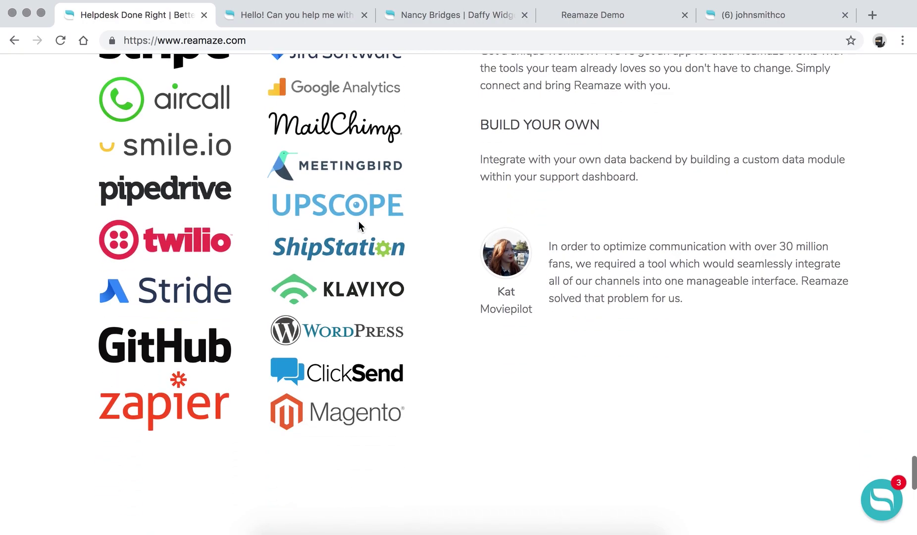
pyautogui.click(305, 16)
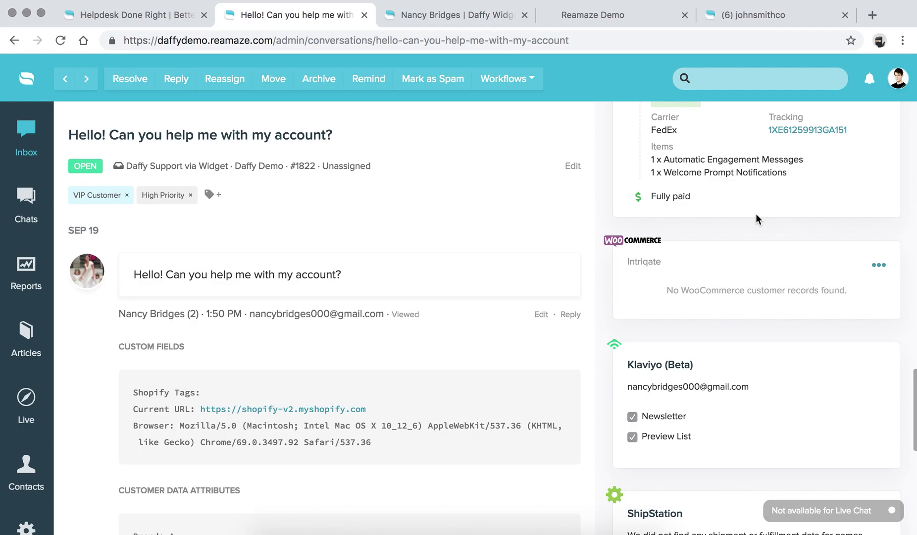
pyautogui.scroll(-2, 755, 213)
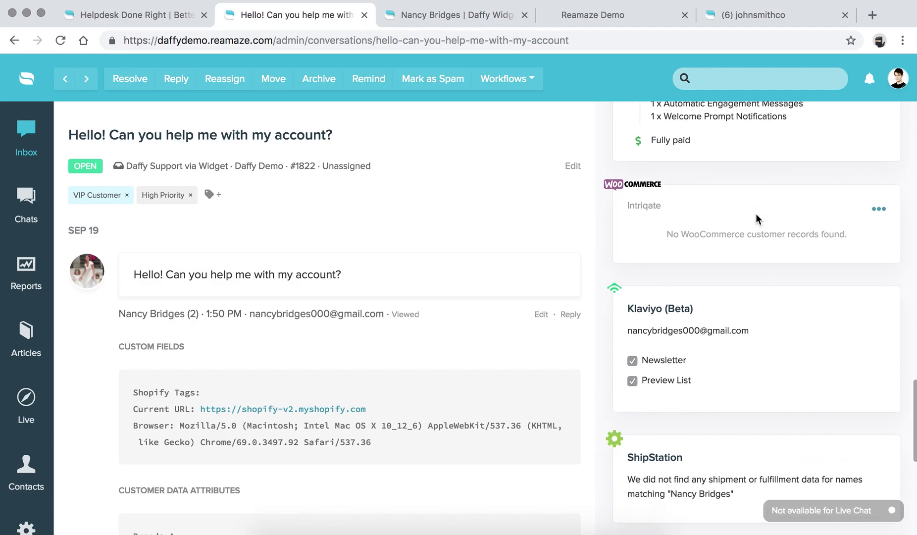
pyautogui.scroll(-7, 755, 214)
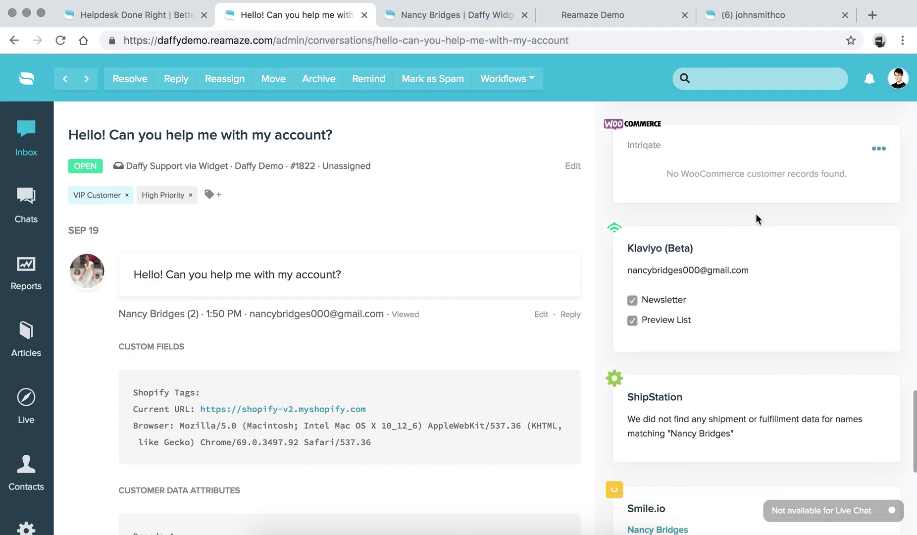
pyautogui.scroll(-1, 756, 214)
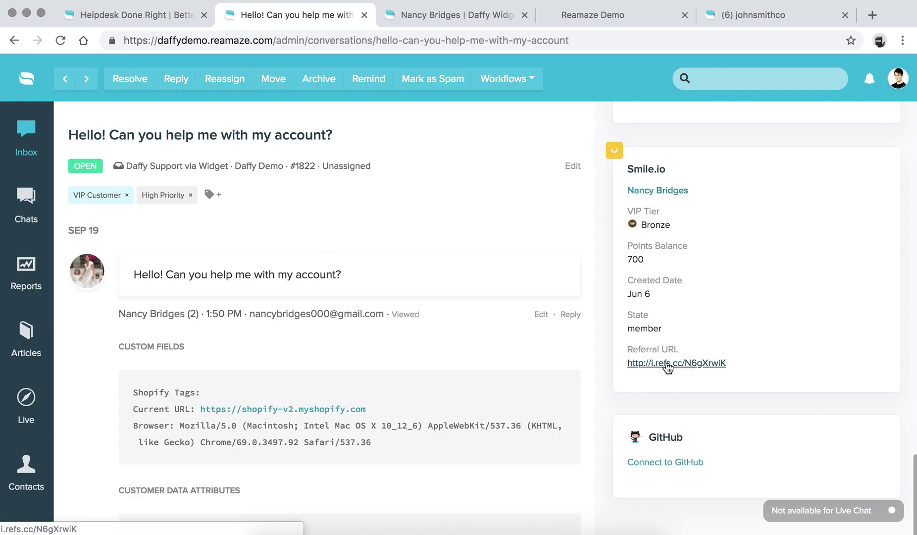
pyautogui.scroll(10, 667, 378)
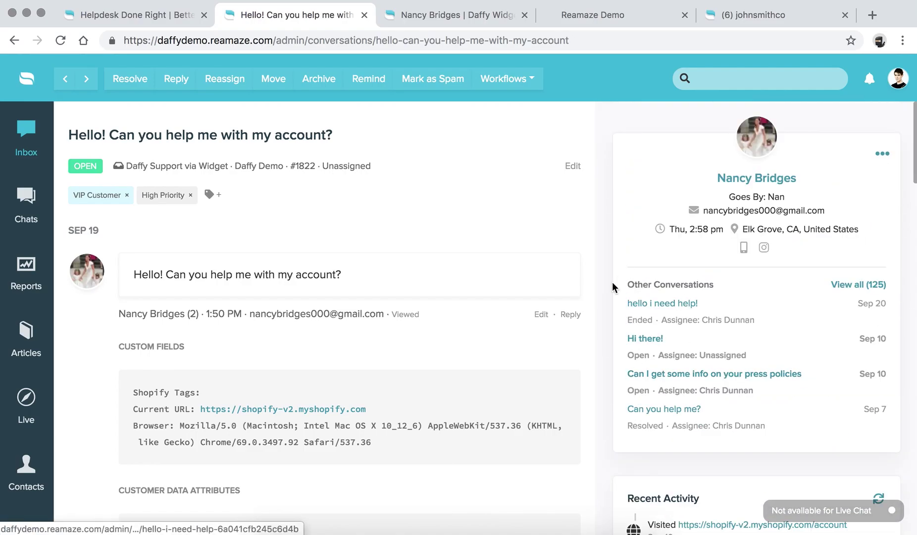
pyautogui.scroll(-18, 290, 235)
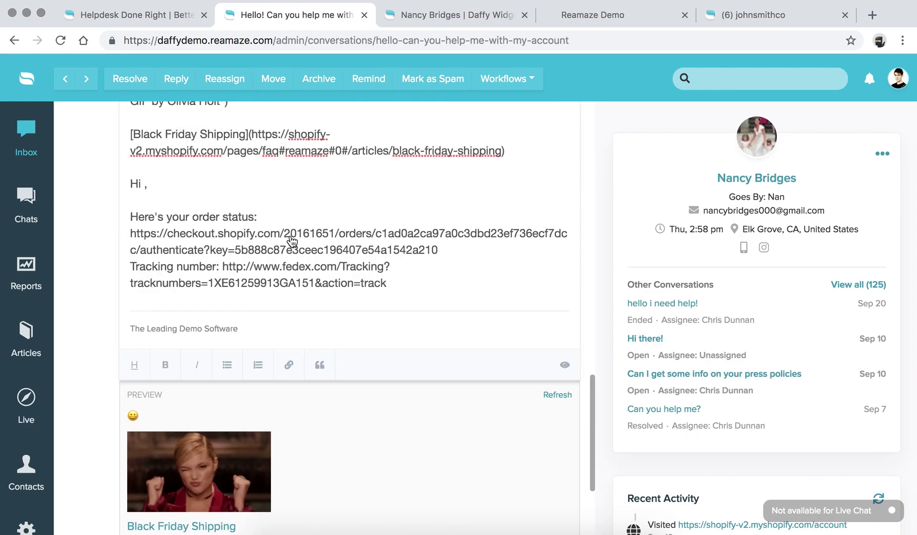
pyautogui.scroll(18, 290, 235)
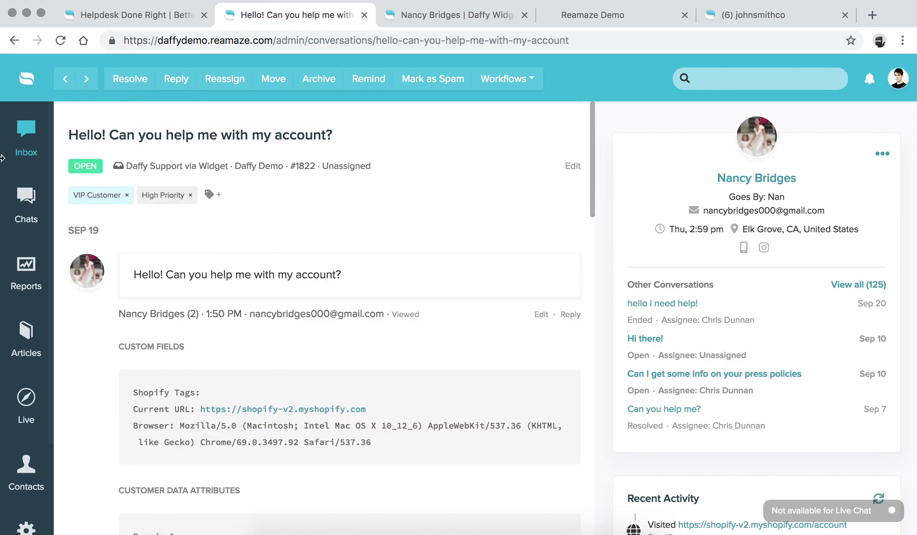
# Go back to the conversation list and open the account settings at the Brands page.
pyautogui.click(26, 137)
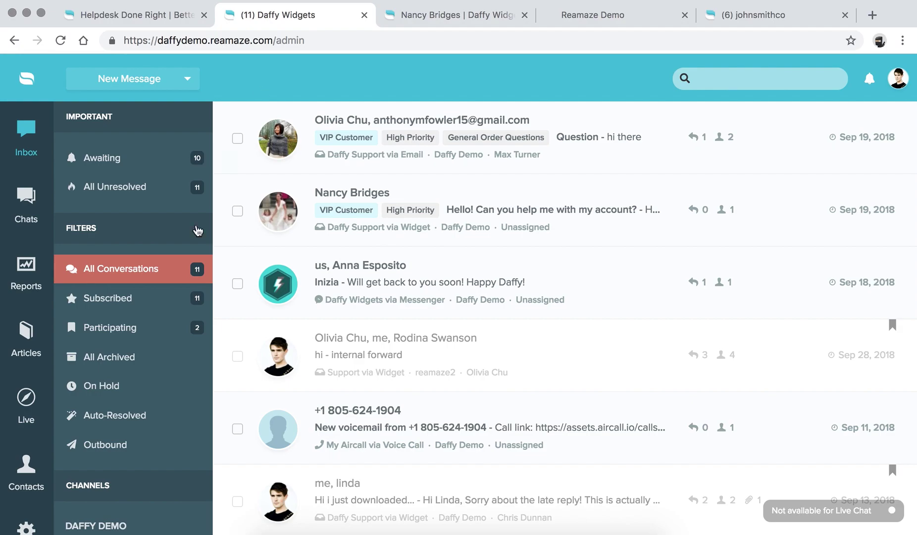
pyautogui.scroll(-2, 27, 488)
pyautogui.click(28, 480)
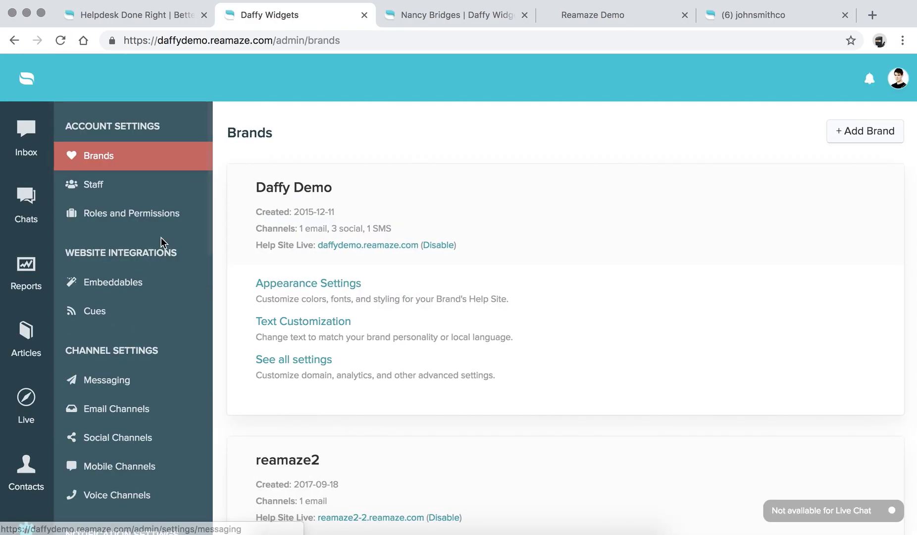
pyautogui.scroll(-4, 149, 240)
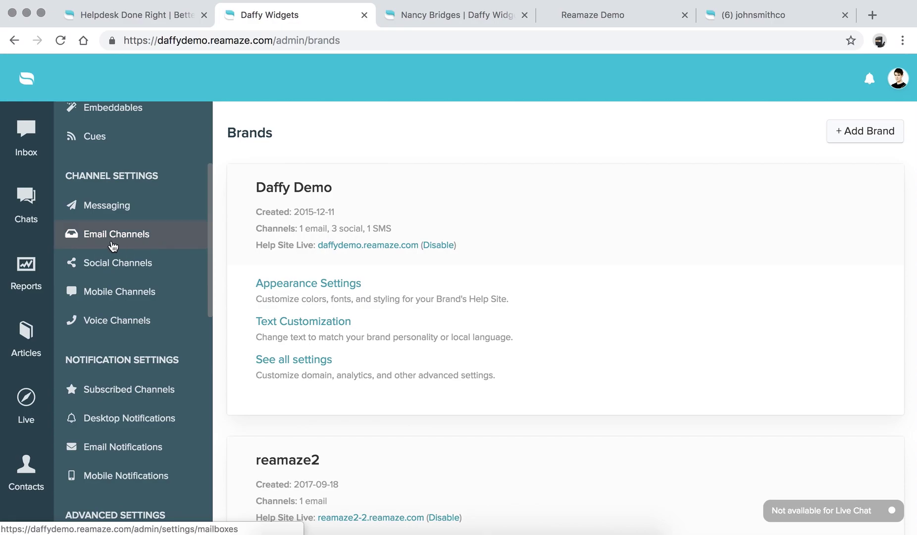
# Open Email Channels and inspect the Daffy Support channel's connected and support email addresses.
pyautogui.click(106, 240)
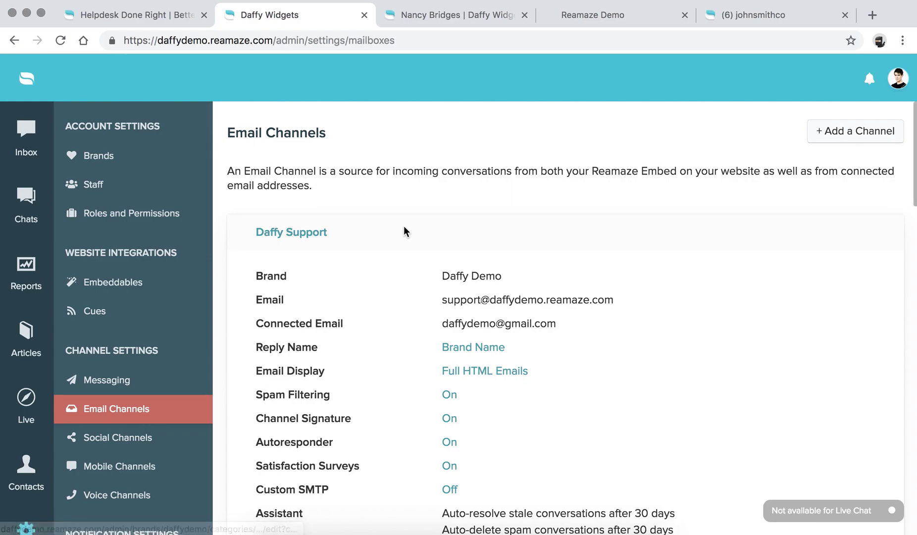
pyautogui.scroll(-3, 404, 231)
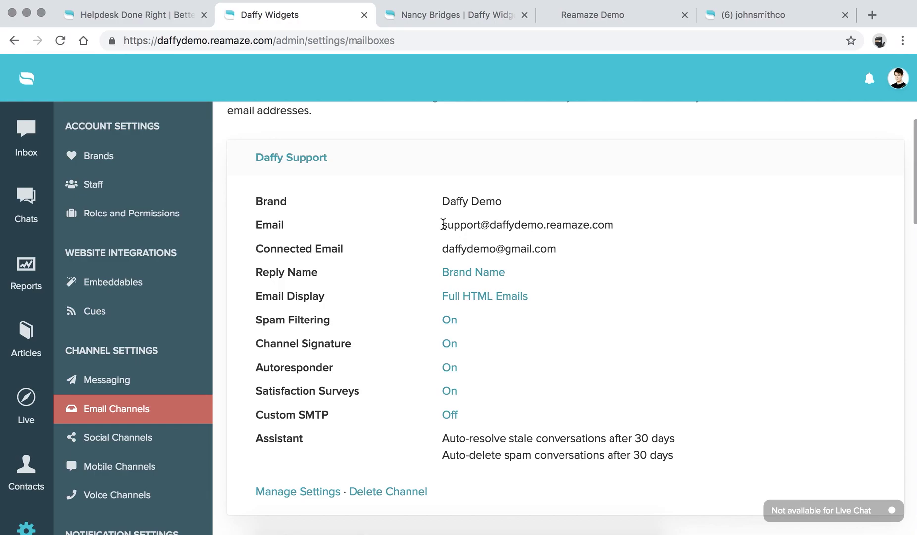
pyautogui.moveTo(442, 248); pyautogui.dragTo(555, 244)
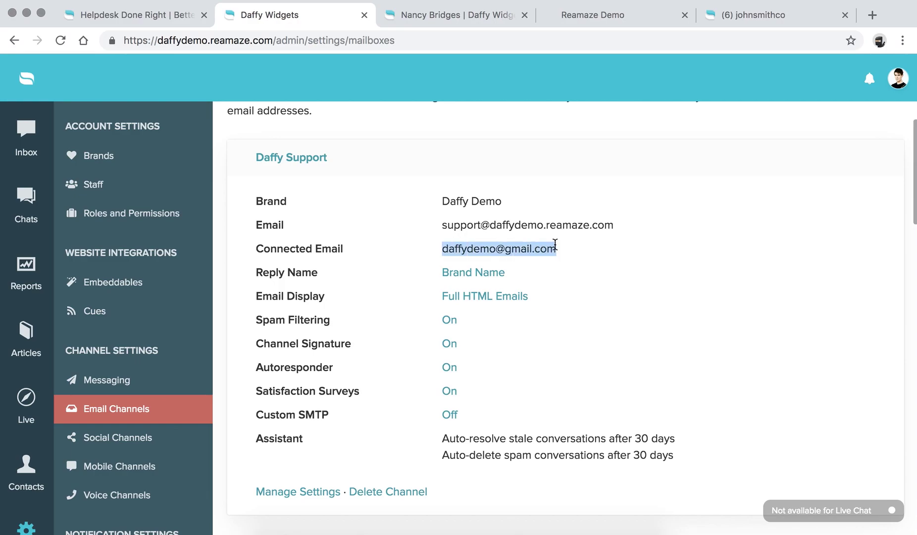
pyautogui.click(555, 244)
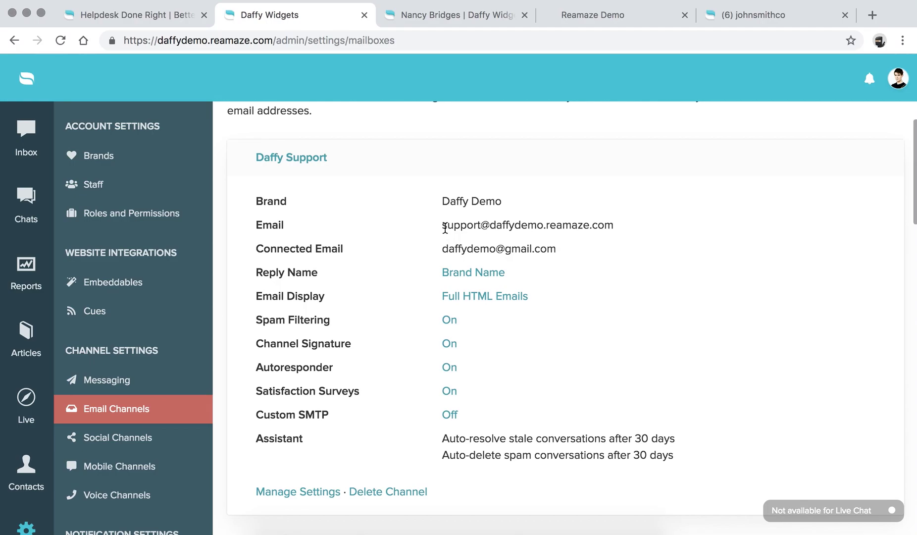
pyautogui.moveTo(444, 228); pyautogui.dragTo(634, 225)
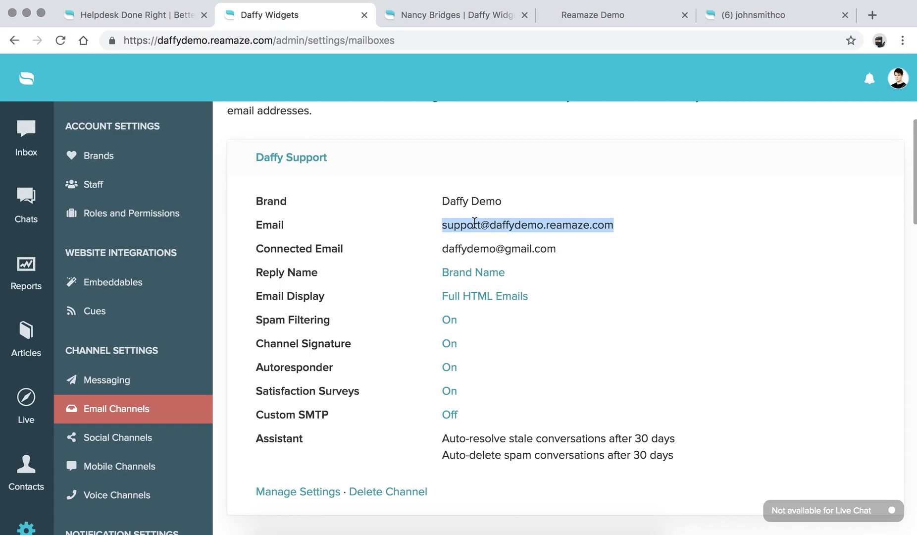
pyautogui.click(617, 228)
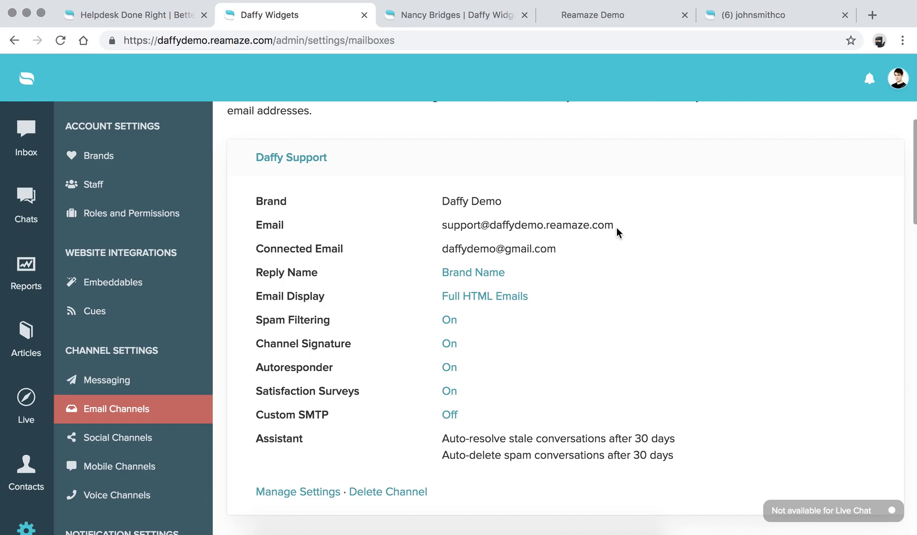
pyautogui.scroll(3, 513, 285)
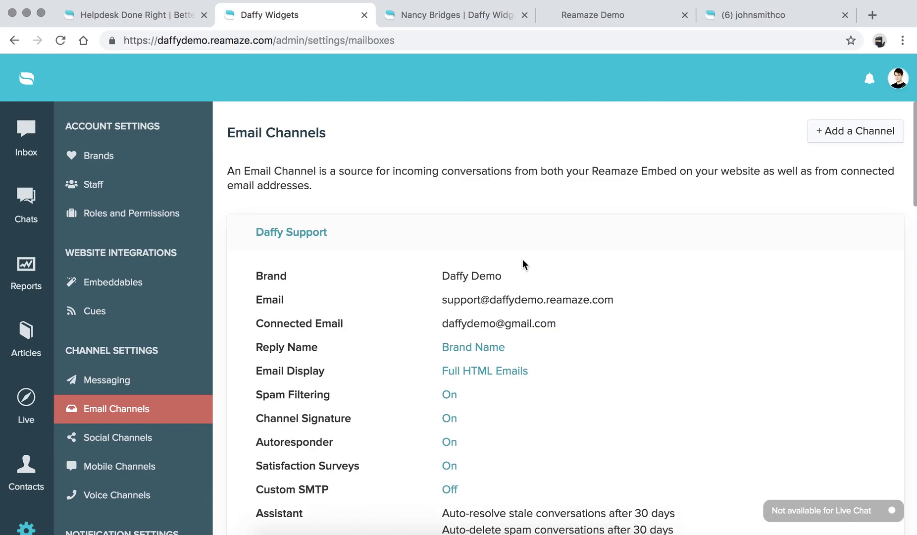
# Start a new email channel under the Daffy Demo brand named 'Acme Support'.
pyautogui.click(859, 141)
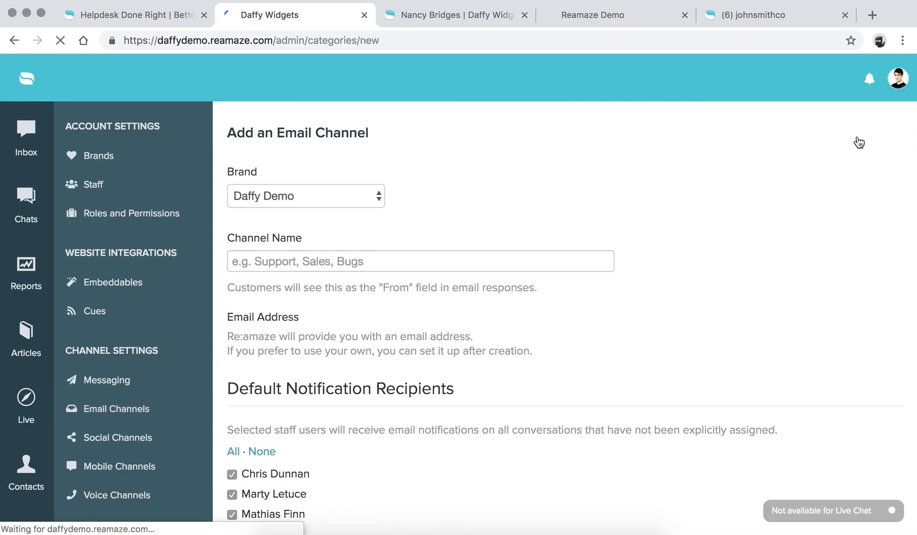
pyautogui.click(297, 188)
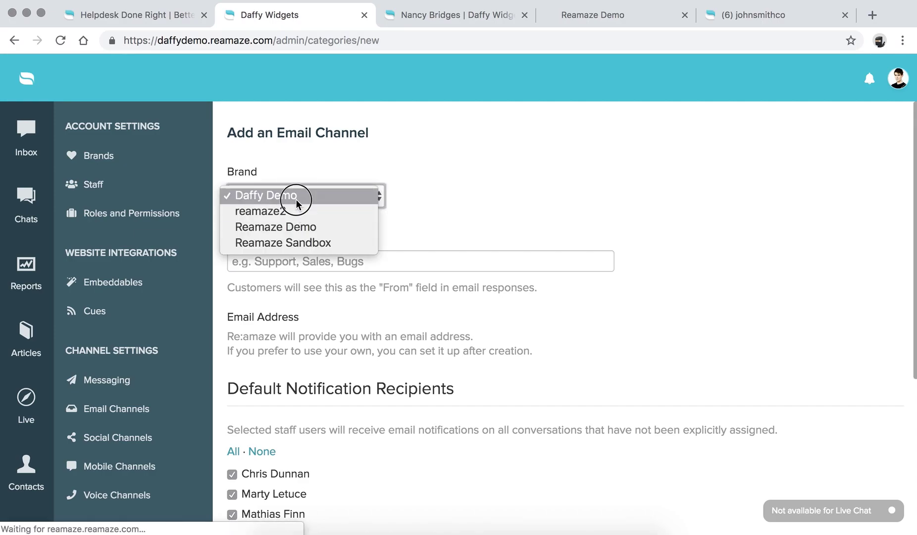
pyautogui.click(296, 197)
pyautogui.click(303, 262)
pyautogui.write('Acme up')
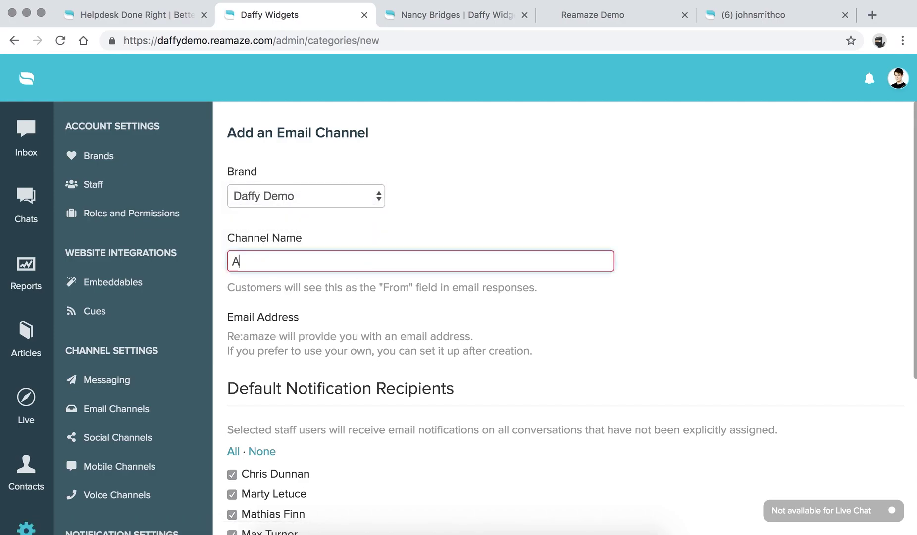
pyautogui.press('BackSpace')
pyautogui.press('BackSpace')
pyautogui.write('Support')
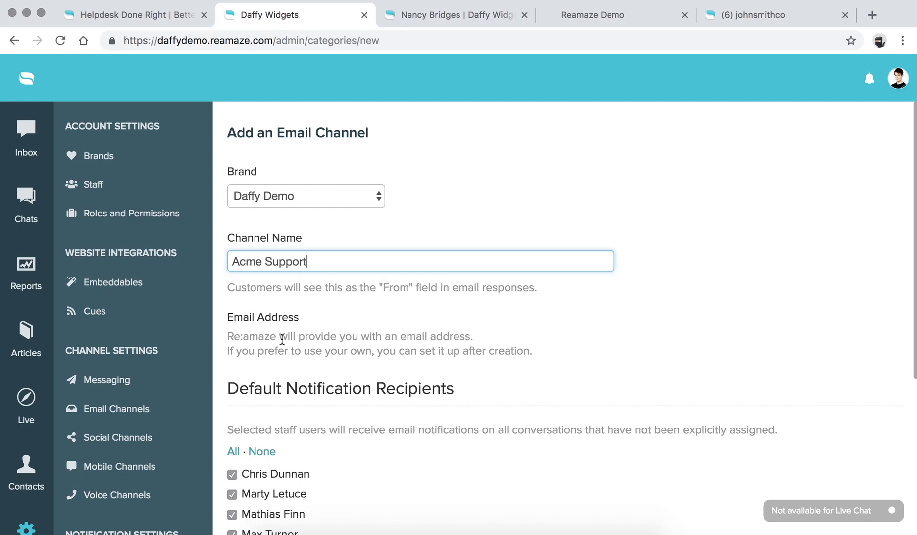
# Create the Acme Support channel and highlight its provided mailbox address.
pyautogui.scroll(-3, 282, 338)
pyautogui.scroll(-2, 282, 338)
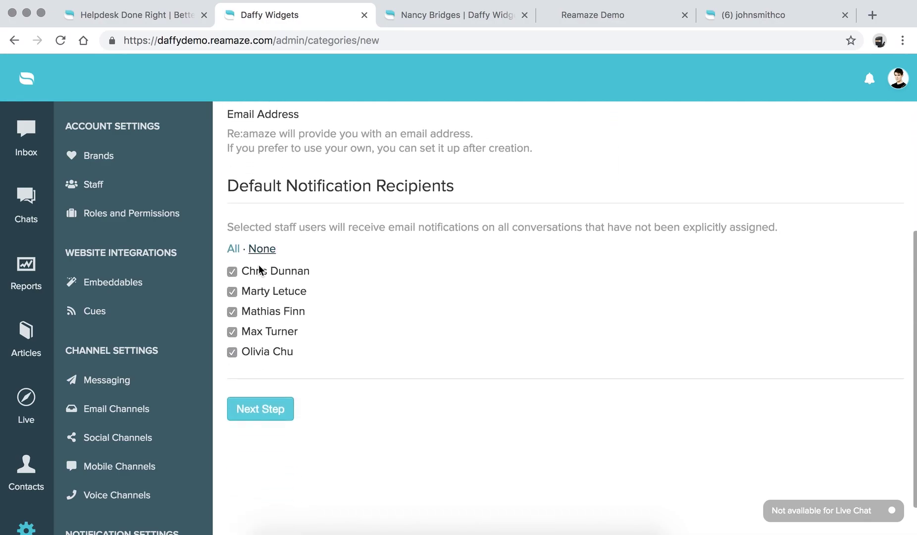
pyautogui.scroll(3, 285, 278)
pyautogui.scroll(-2, 285, 278)
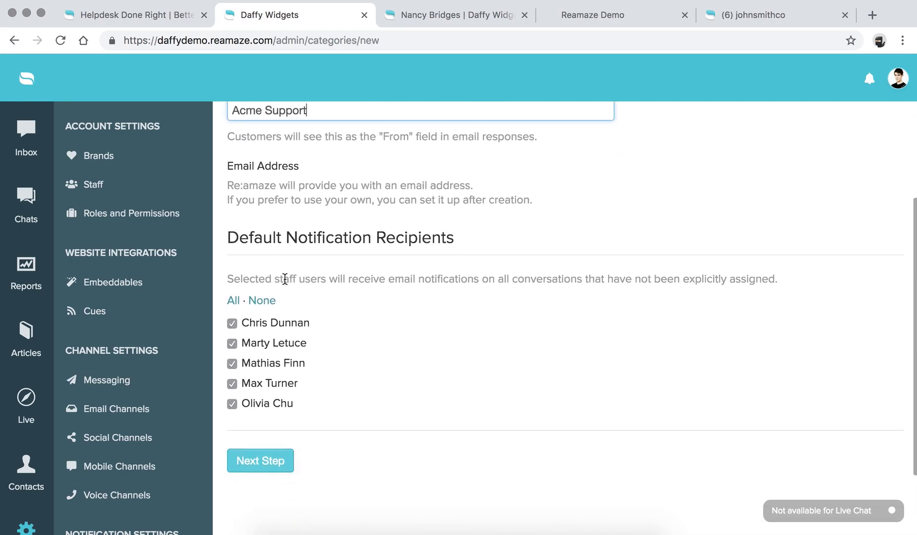
pyautogui.click(271, 462)
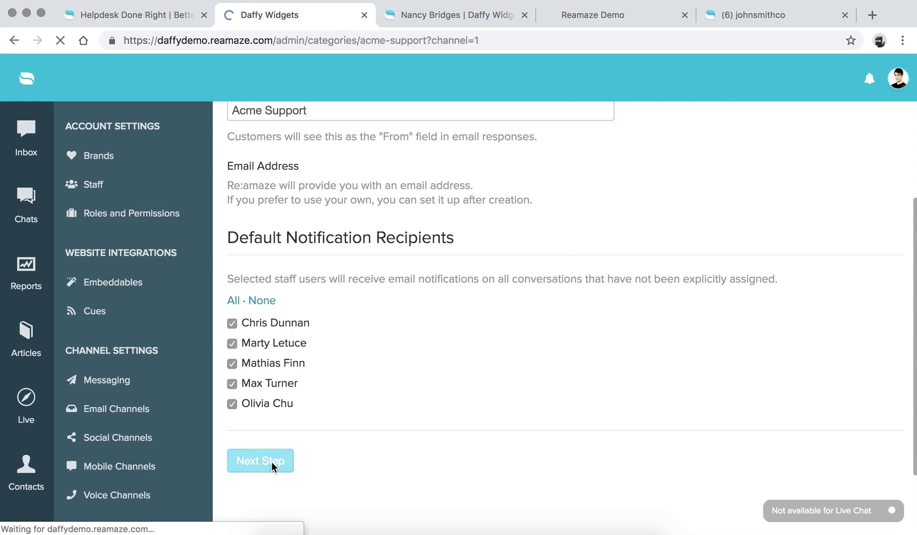
pyautogui.moveTo(436, 269); pyautogui.dragTo(701, 272)
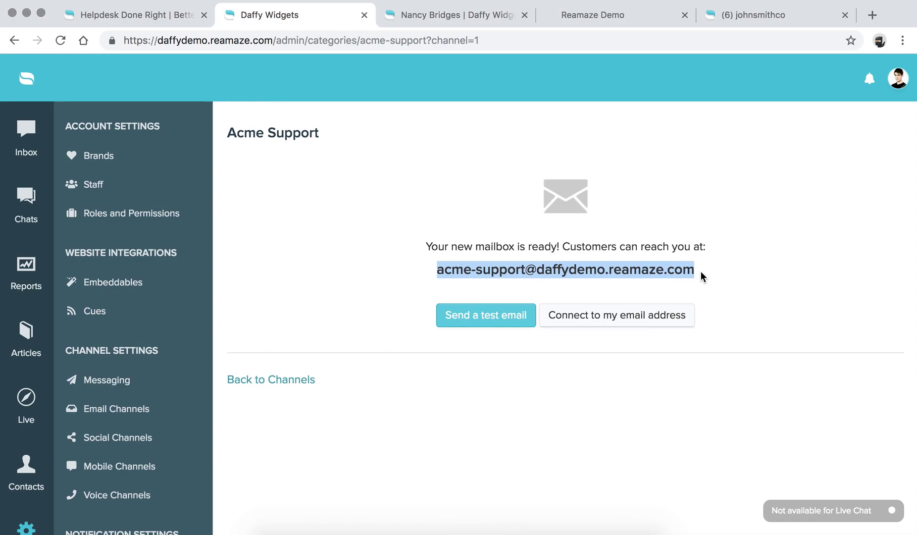
pyautogui.click(668, 295)
pyautogui.click(619, 320)
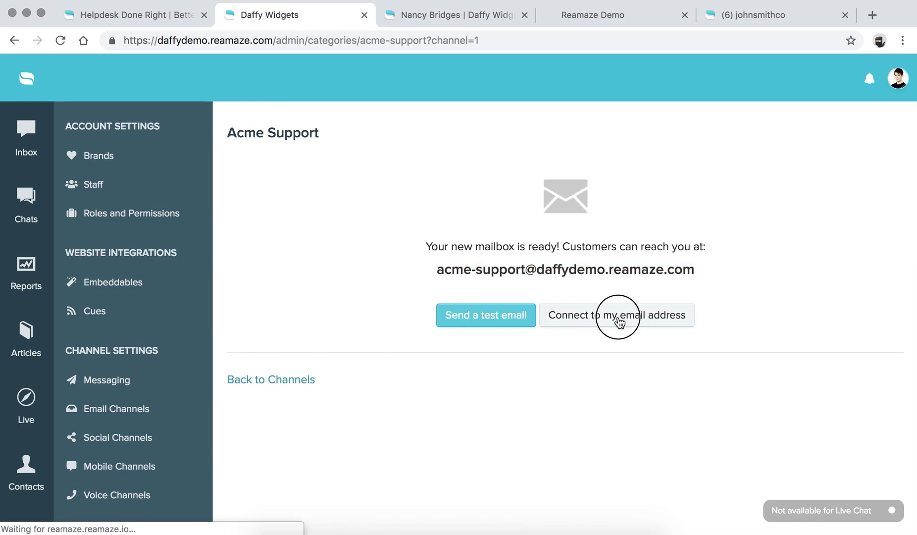
pyautogui.click(437, 233)
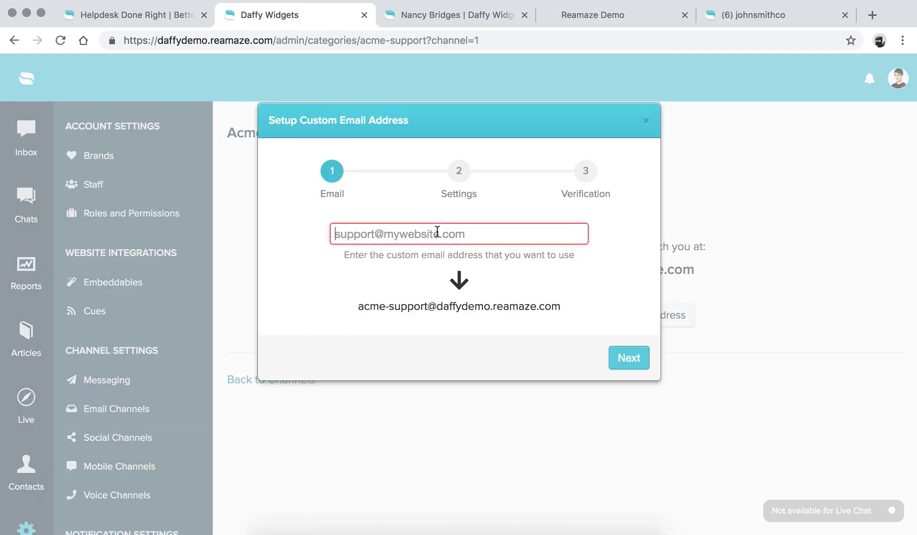
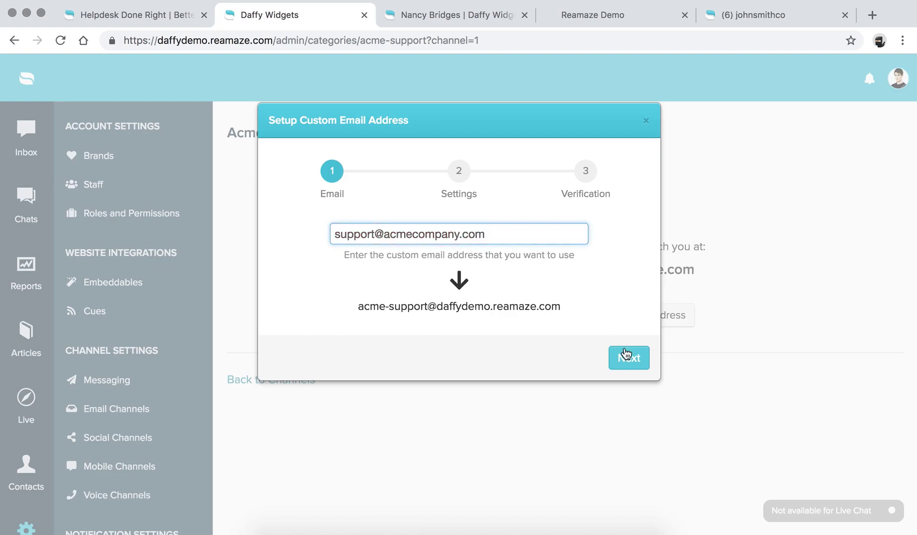
pyautogui.click(627, 353)
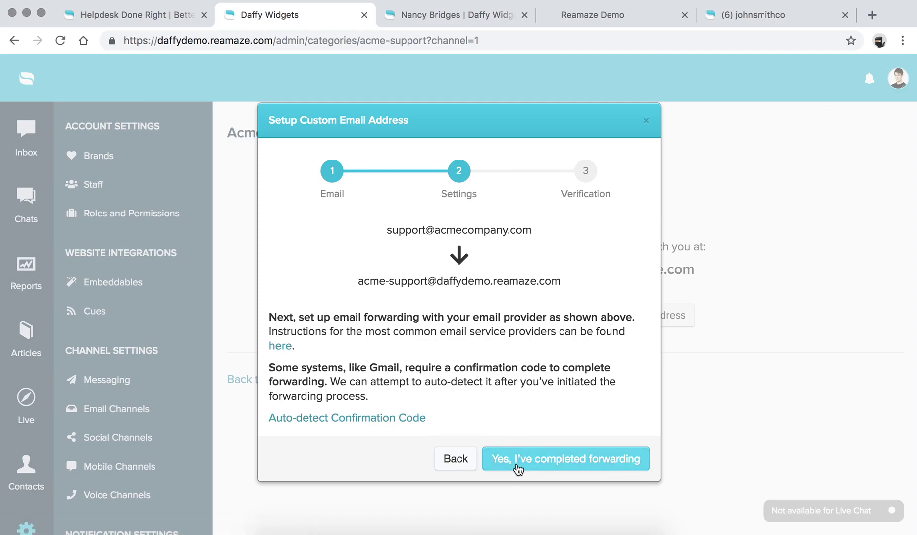
pyautogui.click(456, 458)
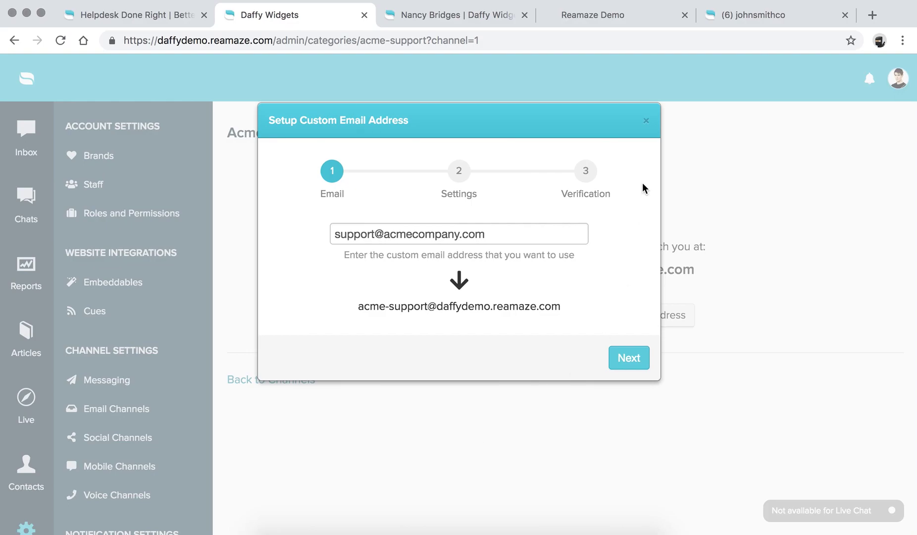
pyautogui.click(646, 122)
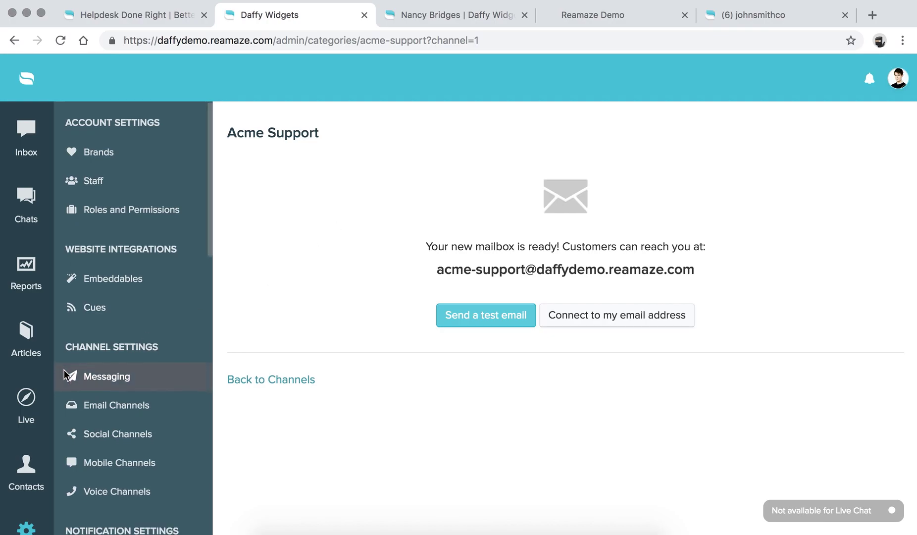
# Return from the Acme Support mailbox page to the Email Channels settings page.
pyautogui.scroll(-2, 69, 370)
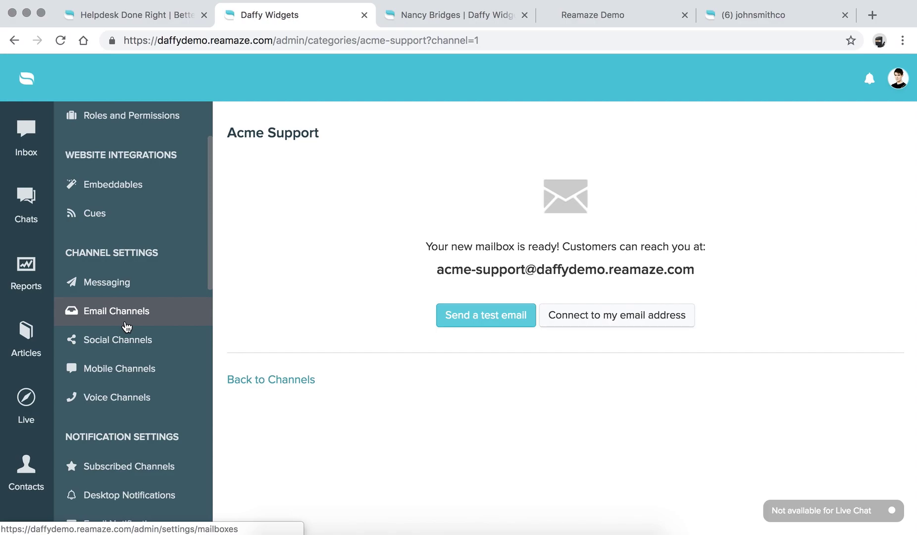
pyautogui.click(126, 325)
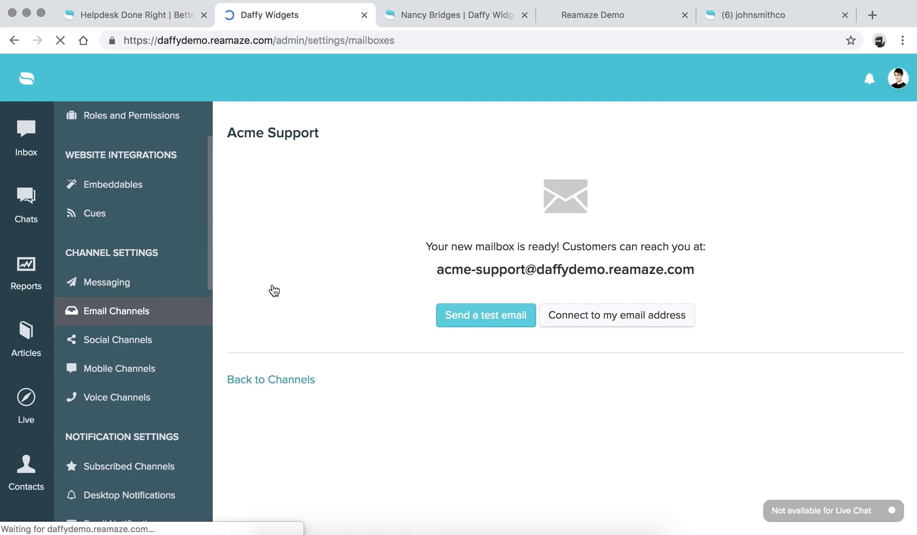
# Open the Acme Support channel's Autoresponder settings from the Email Channels list.
pyautogui.scroll(-3, 297, 284)
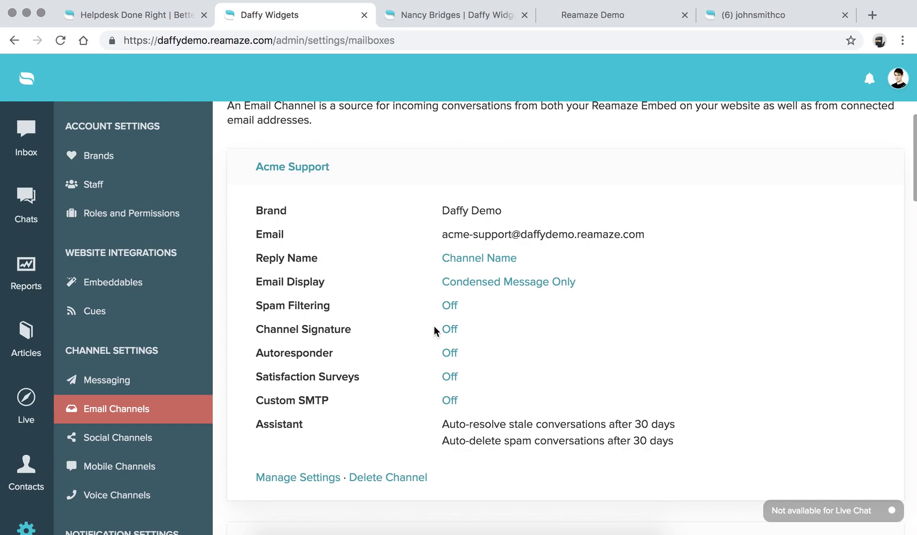
pyautogui.scroll(-10, 147, 315)
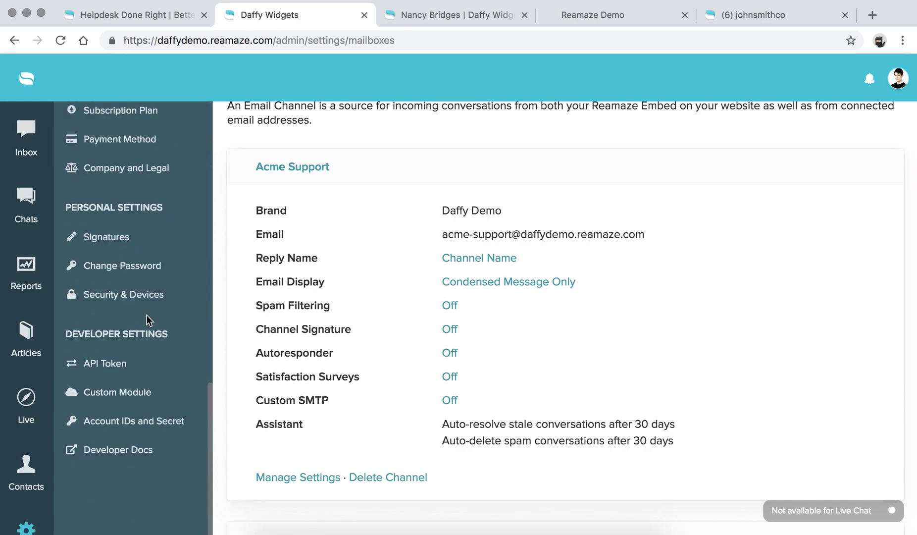
pyautogui.scroll(2, 143, 389)
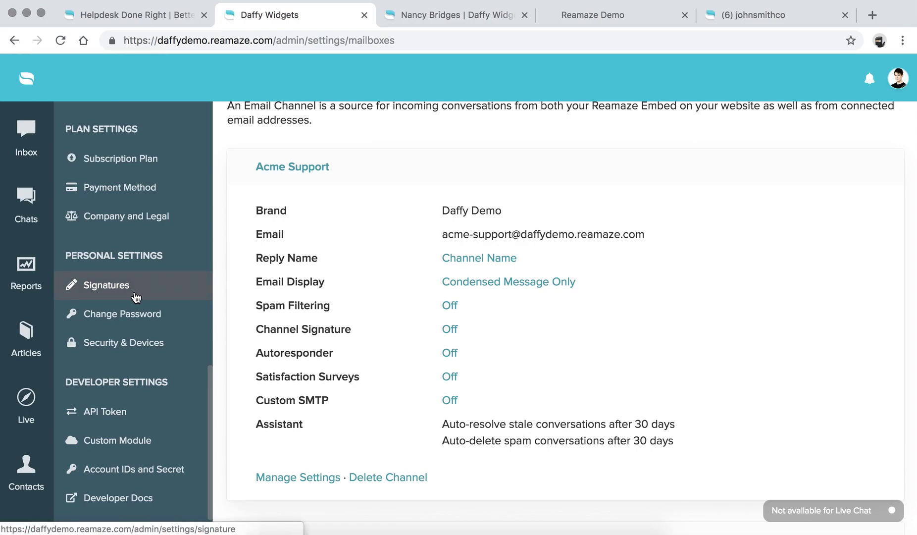
pyautogui.scroll(2, 403, 341)
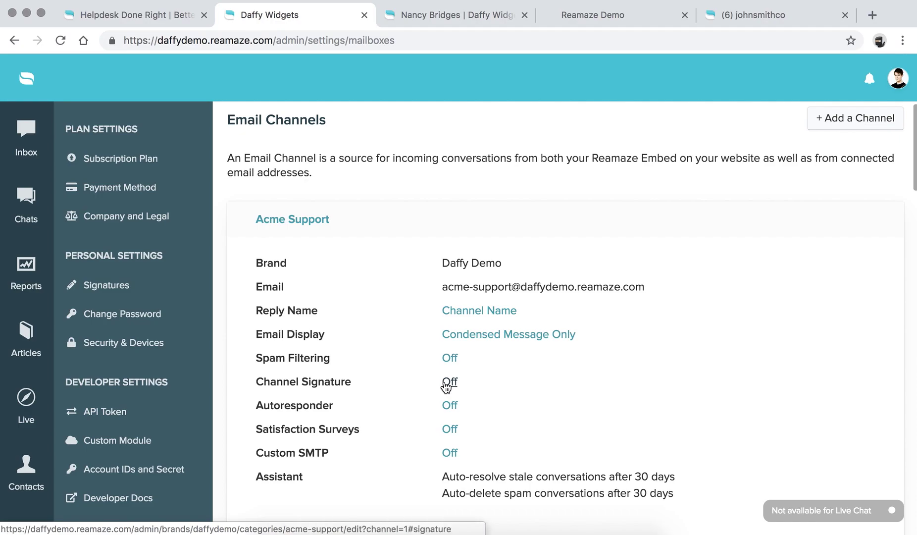
pyautogui.click(454, 408)
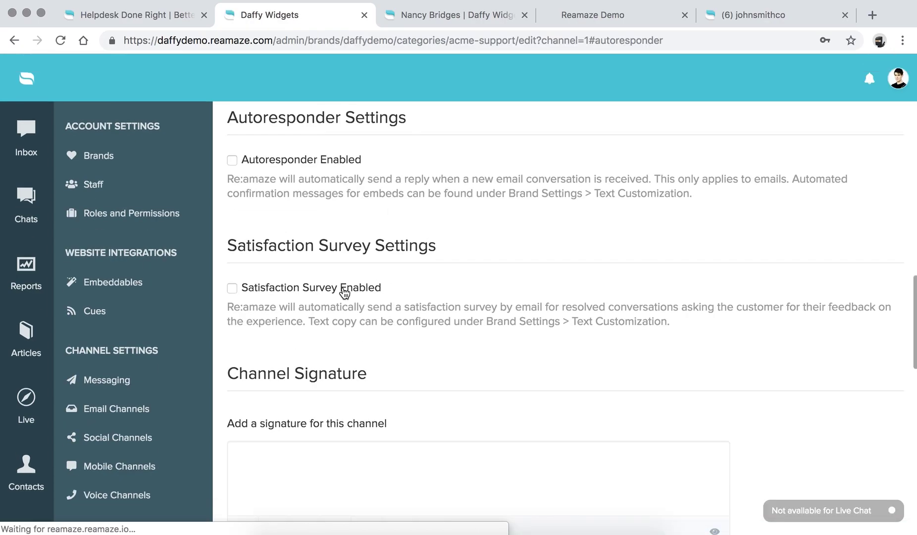
# Enable the Acme Support autoresponder with hours kept at Always On.
pyautogui.click(232, 160)
pyautogui.click(301, 246)
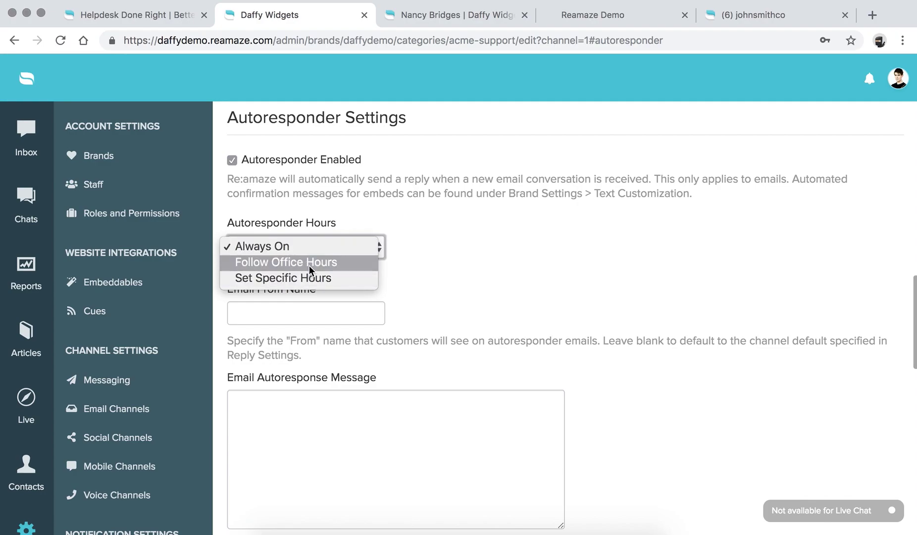
pyautogui.click(448, 265)
# Leave the Email From Name and autoresponse message fields empty.
pyautogui.click(310, 309)
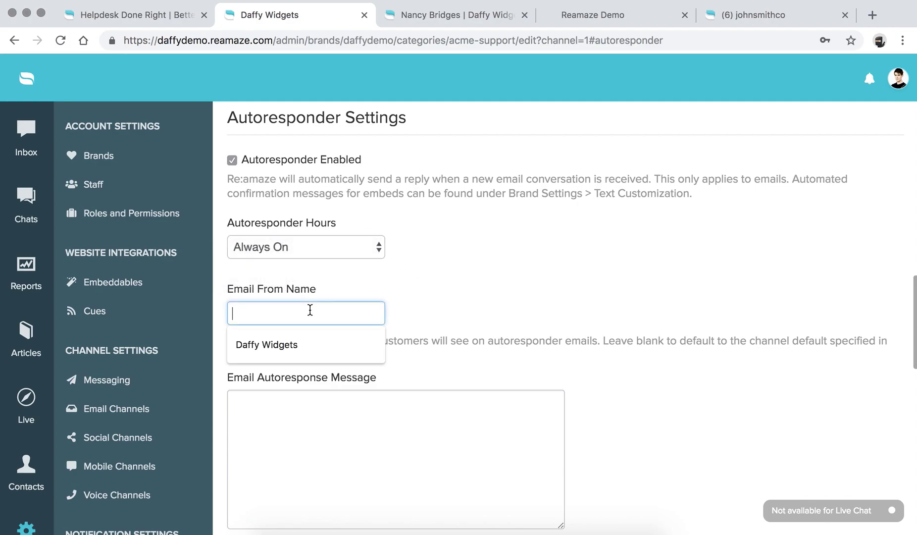
pyautogui.click(488, 253)
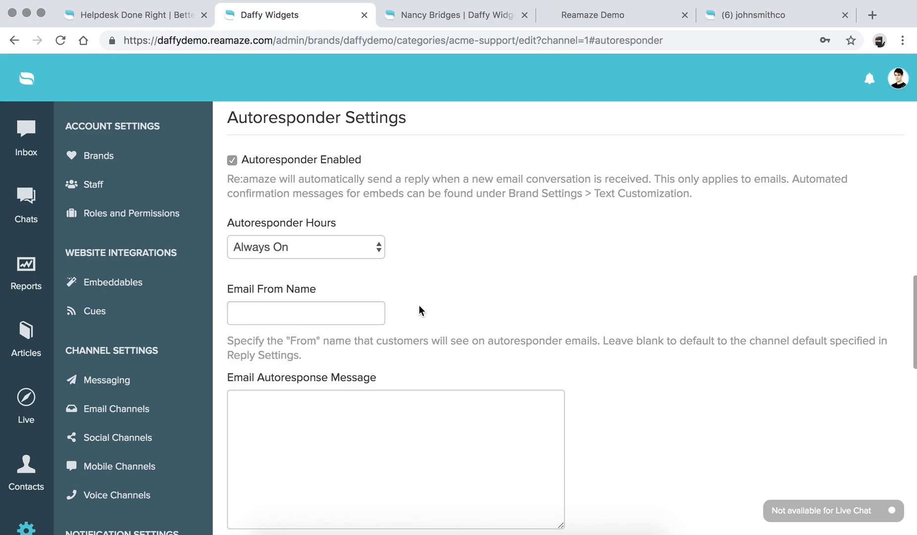
pyautogui.scroll(-3, 419, 305)
pyautogui.click(309, 231)
pyautogui.click(307, 334)
pyautogui.scroll(-3, 307, 333)
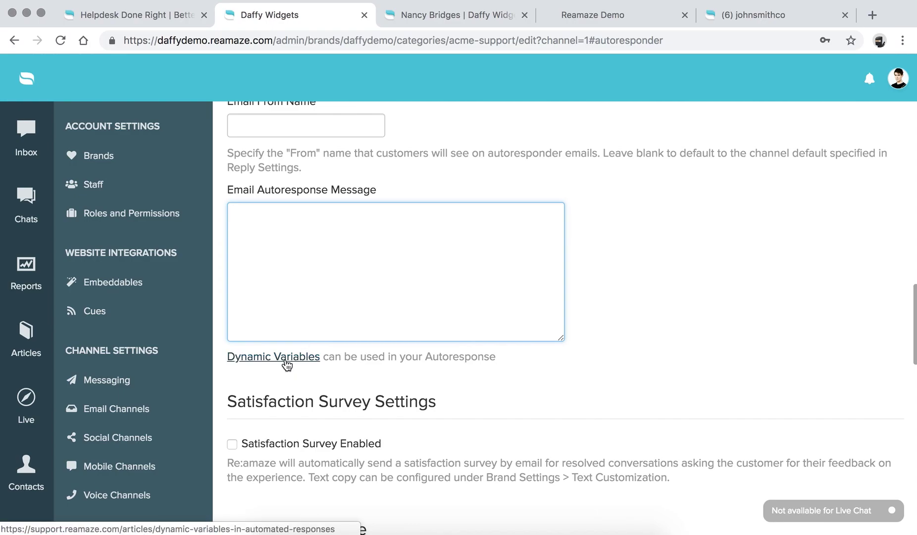
pyautogui.scroll(-5, 286, 364)
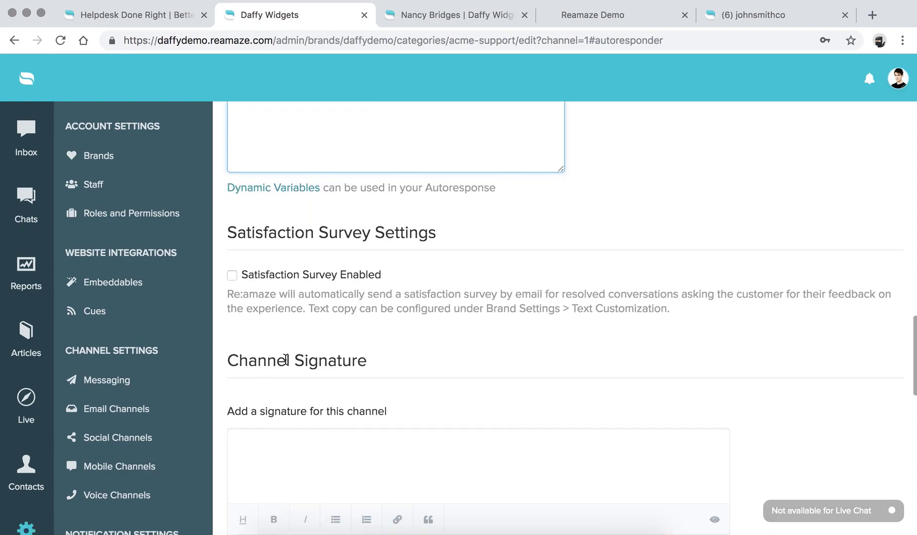
pyautogui.click(307, 231)
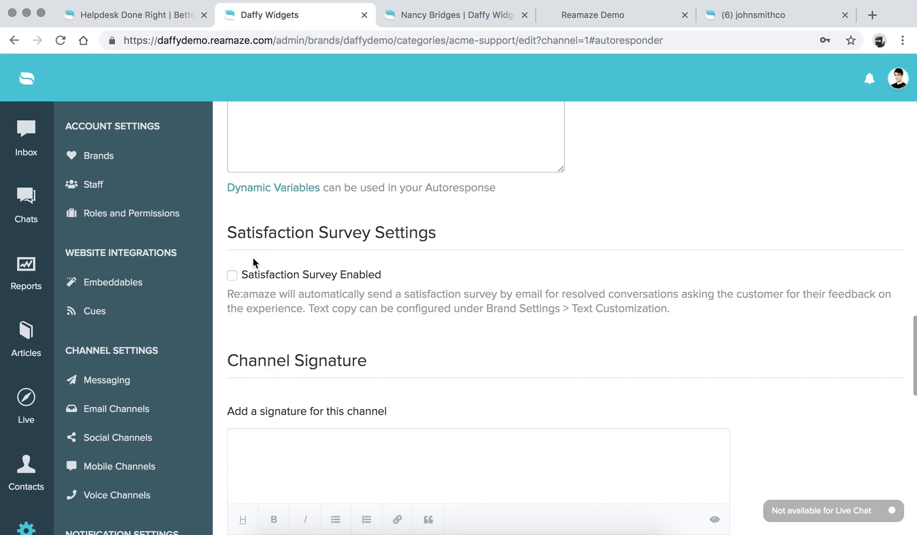
# Turn on the satisfaction survey, waiting 48 hours, for resolved conversations only.
pyautogui.click(232, 276)
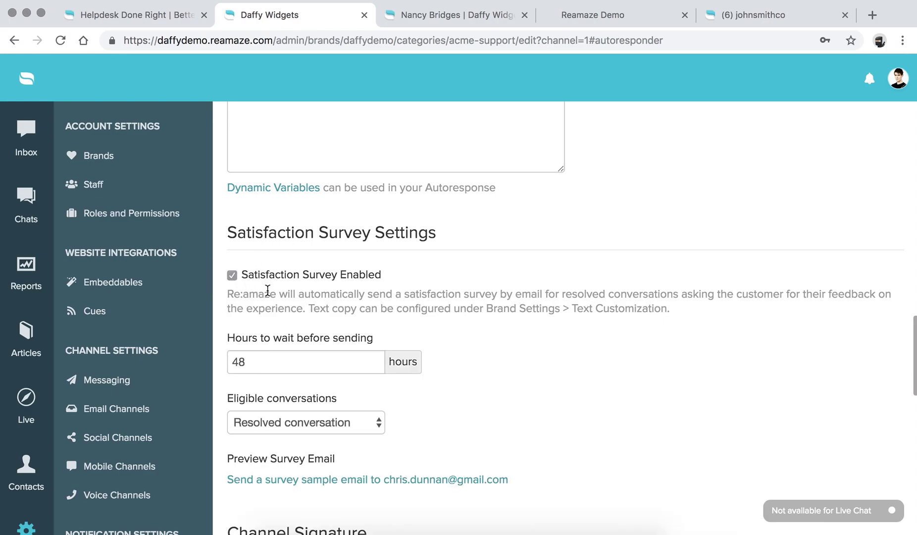
pyautogui.scroll(-5, 268, 290)
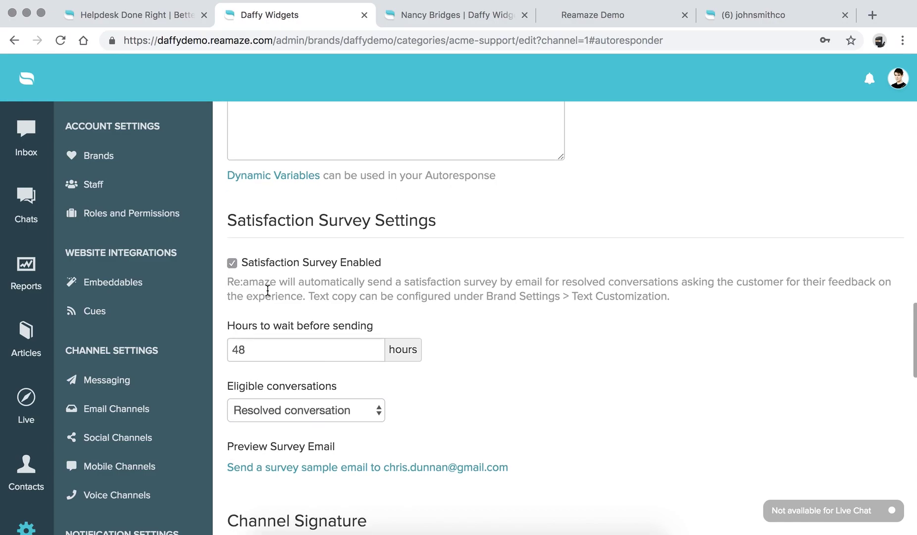
pyautogui.scroll(-1, 268, 295)
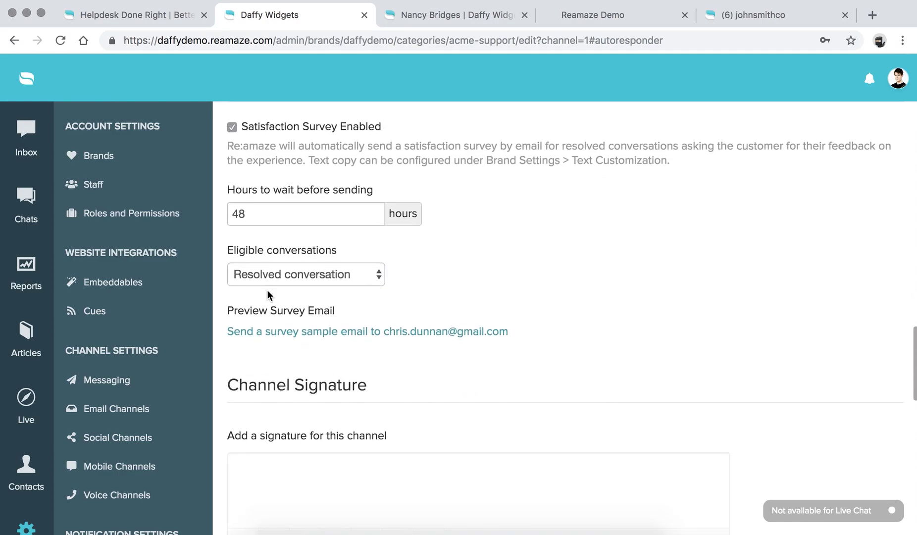
pyautogui.click(232, 212)
pyautogui.doubleClick(243, 213)
pyautogui.click(278, 275)
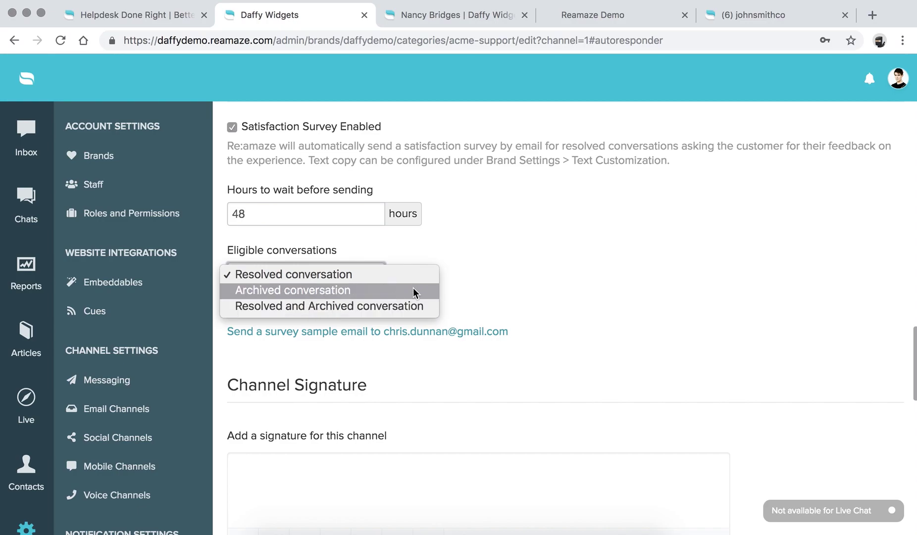
pyautogui.click(496, 275)
pyautogui.scroll(-5, 496, 271)
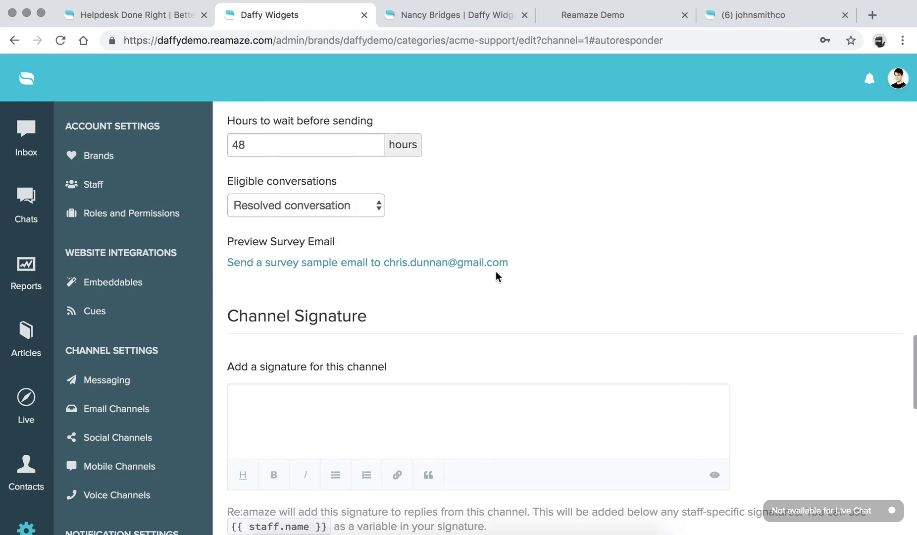
pyautogui.scroll(-5, 327, 213)
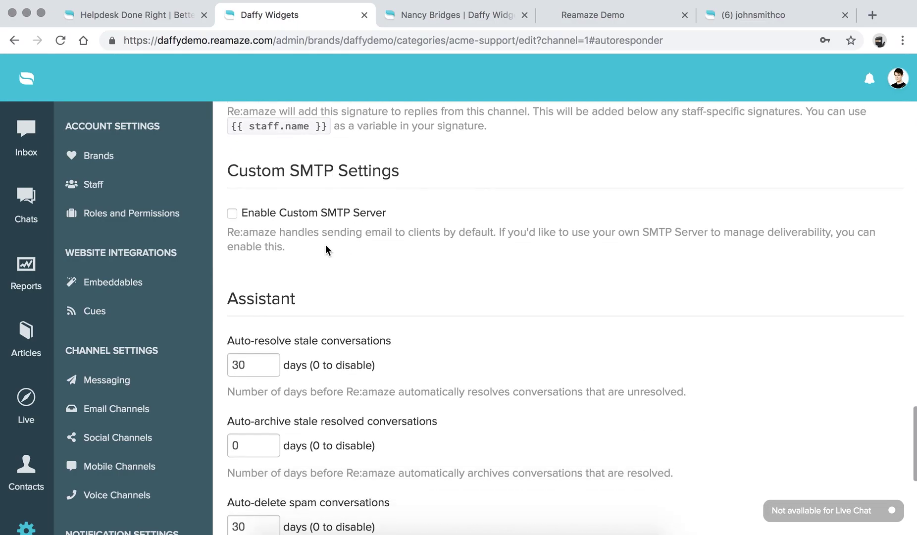
pyautogui.scroll(-1, 320, 228)
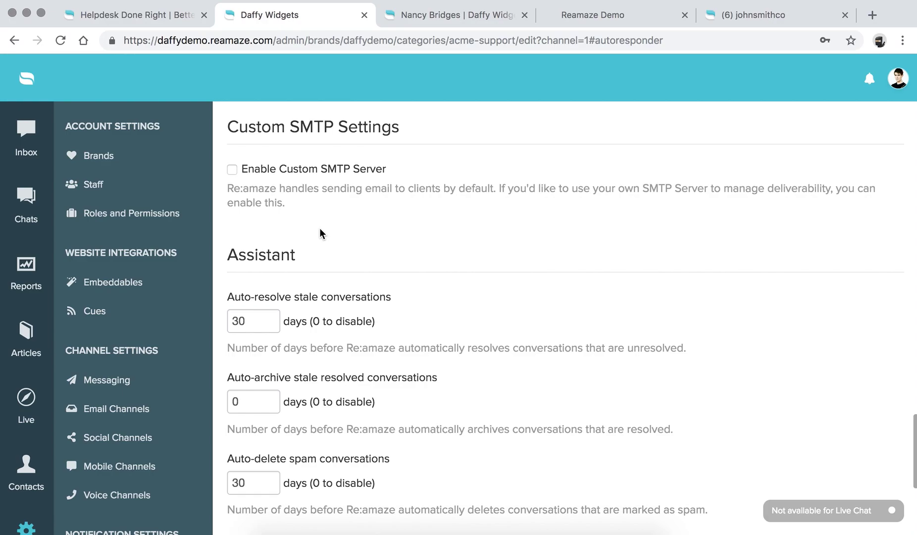
pyautogui.click(233, 170)
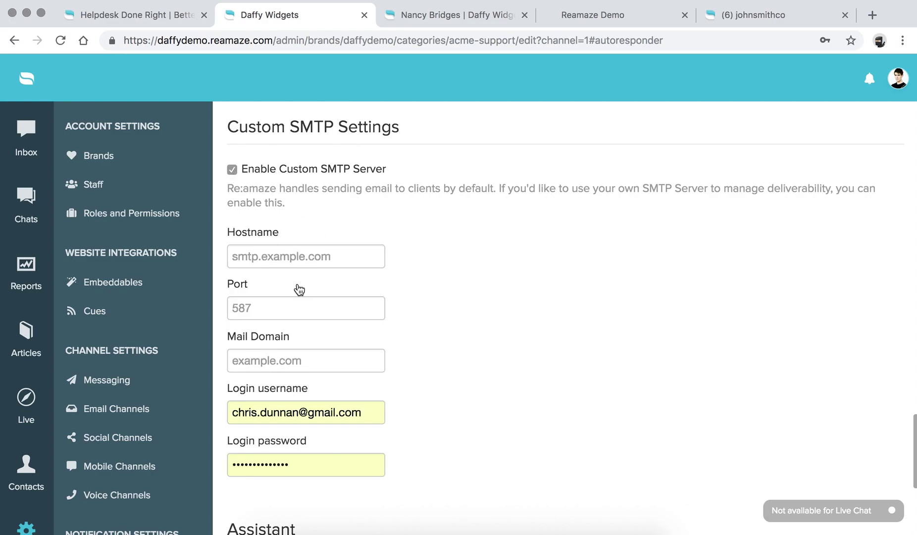
pyautogui.scroll(-2, 299, 290)
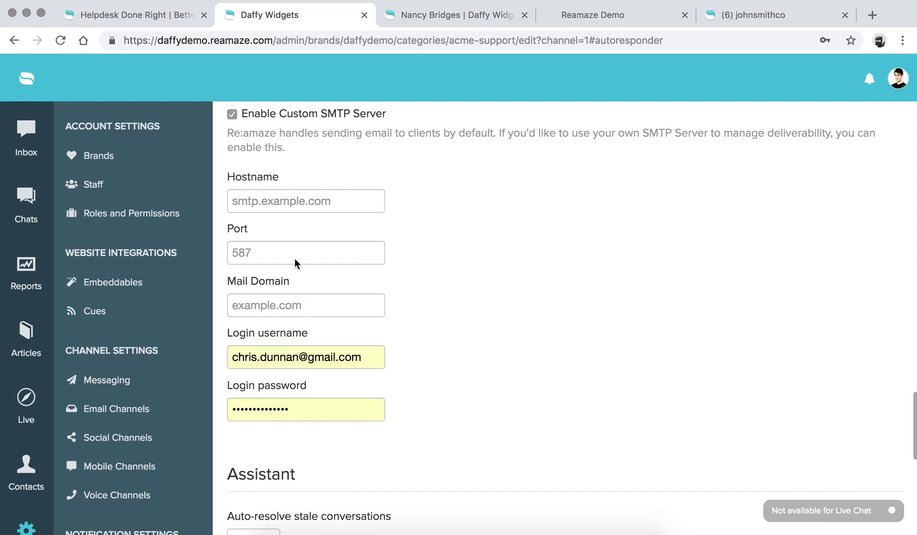
pyautogui.scroll(2, 283, 229)
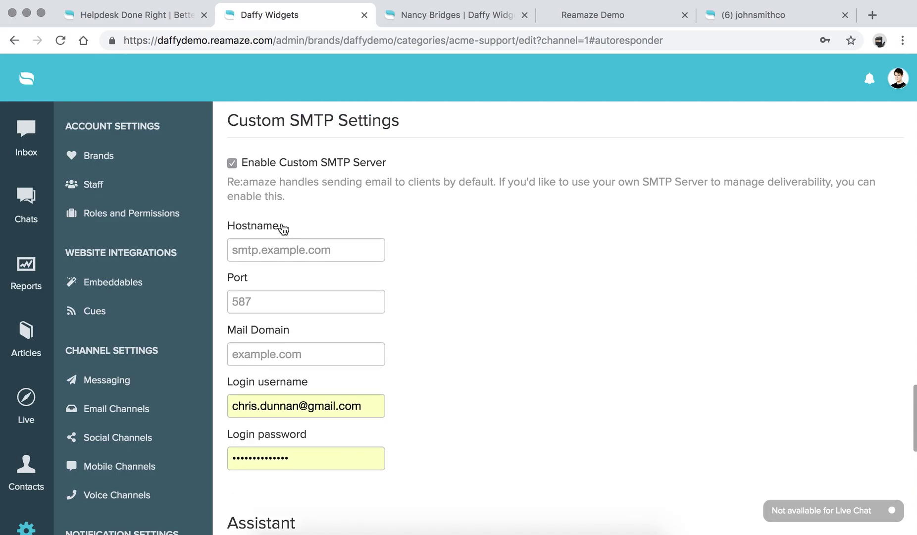
pyautogui.click(231, 172)
pyautogui.scroll(-5, 445, 211)
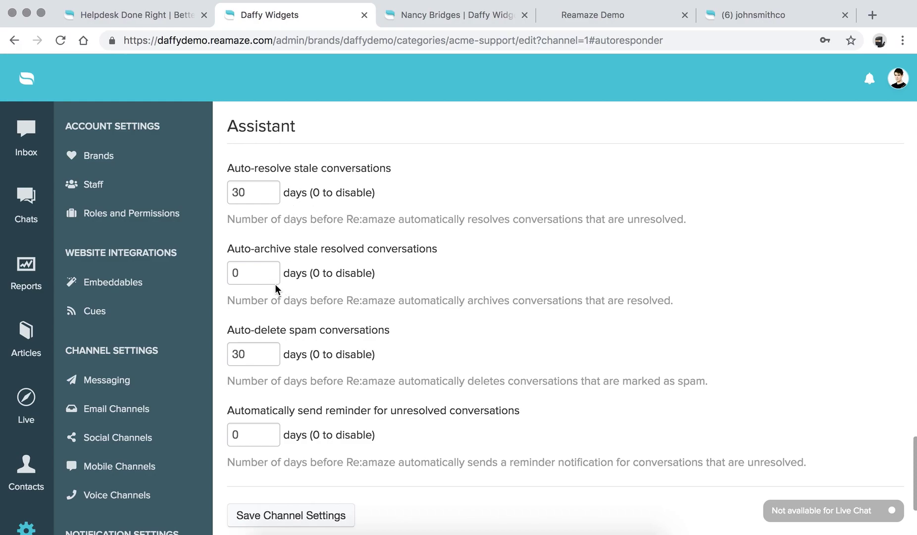
# Change the reminder for unresolved conversations to 2 days.
pyautogui.scroll(-1, 275, 287)
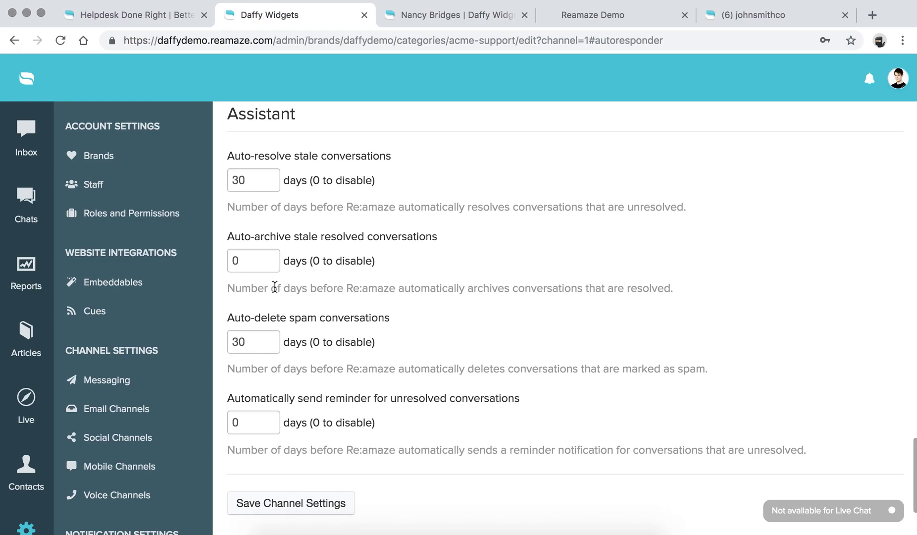
pyautogui.scroll(-2, 258, 345)
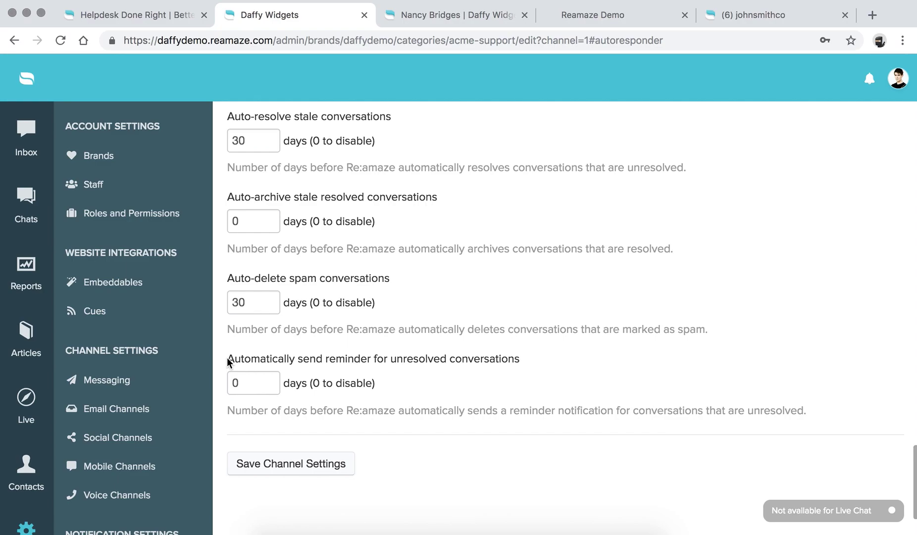
pyautogui.doubleClick(238, 382)
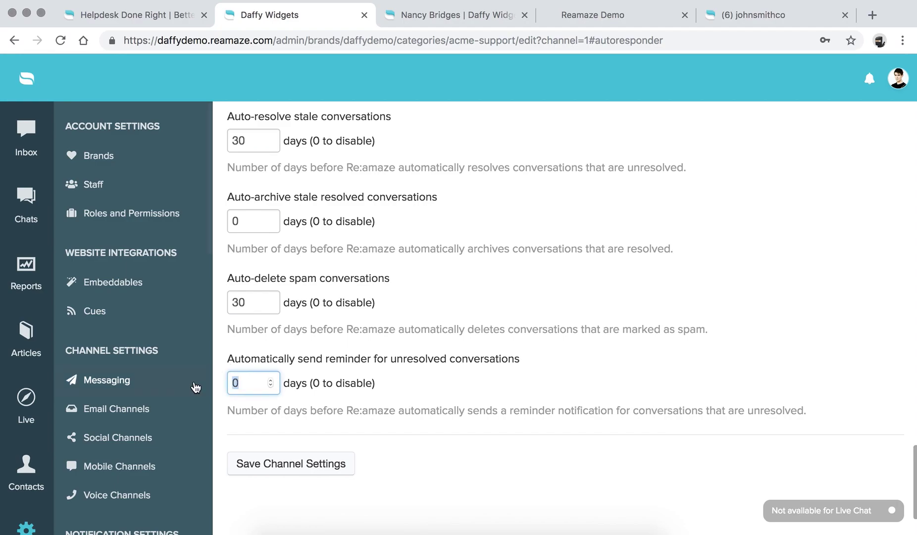
pyautogui.write('2')
pyautogui.click(278, 411)
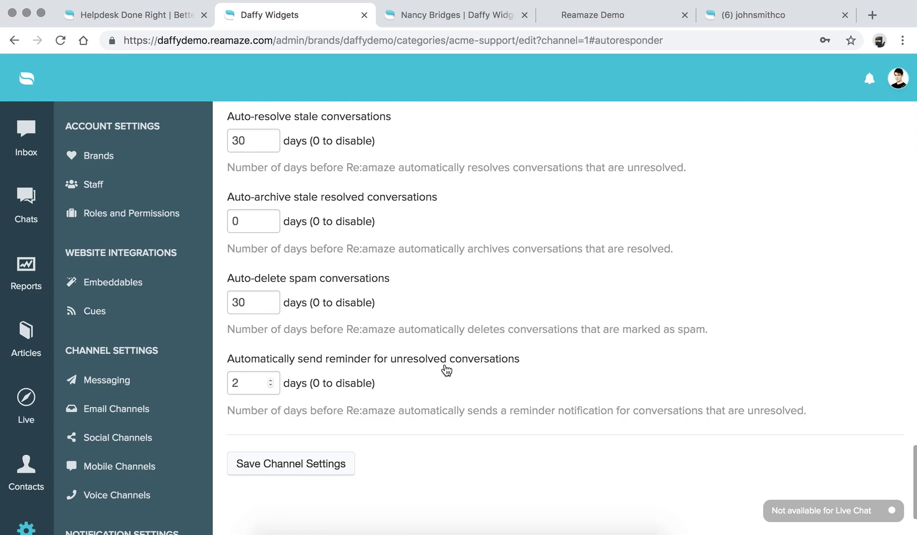
pyautogui.scroll(2, 354, 404)
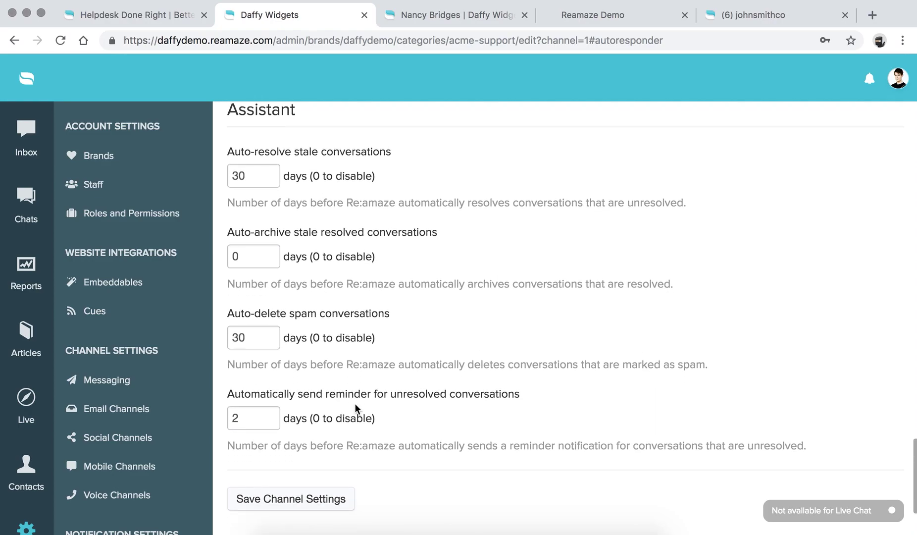
# Save the Acme Support channel settings and go to the Social Channels list.
pyautogui.click(298, 502)
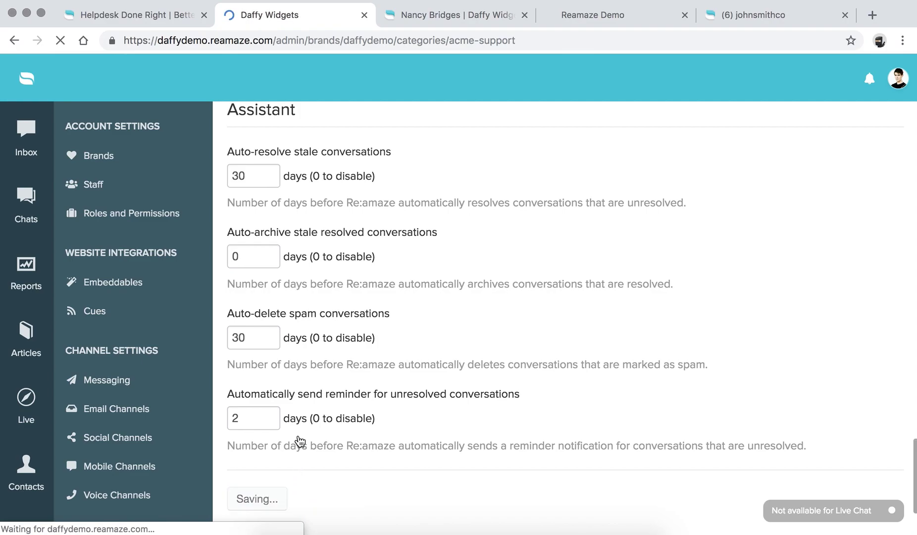
pyautogui.scroll(-10, 295, 302)
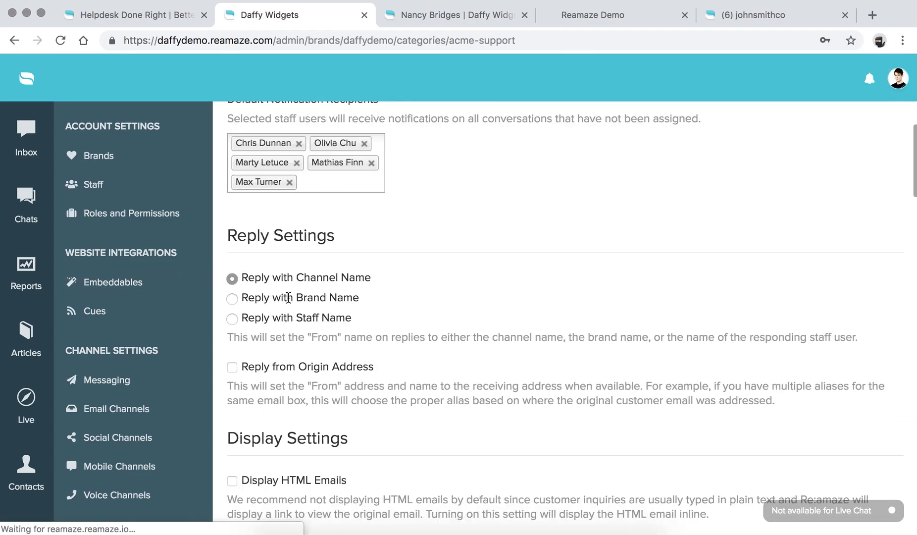
pyautogui.scroll(9, 290, 304)
pyautogui.scroll(-2, 289, 299)
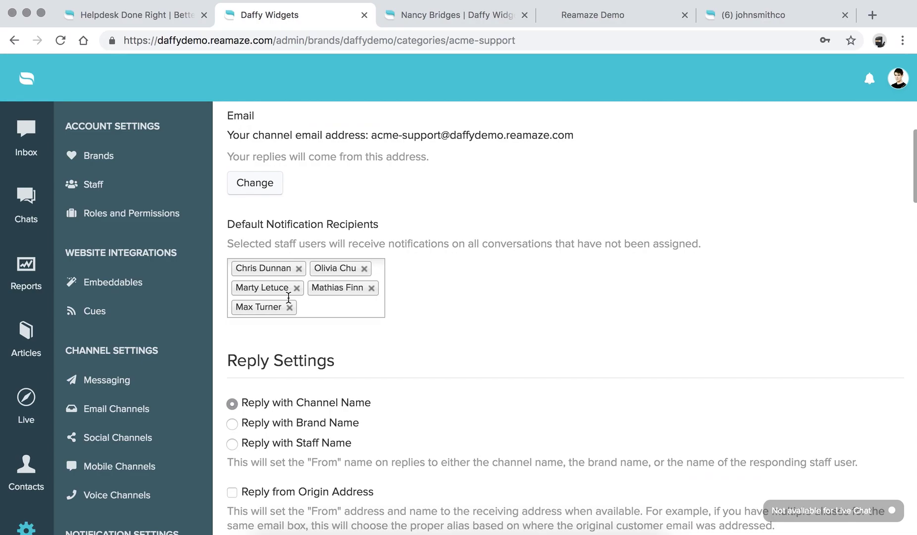
pyautogui.scroll(-3, 142, 335)
pyautogui.click(119, 298)
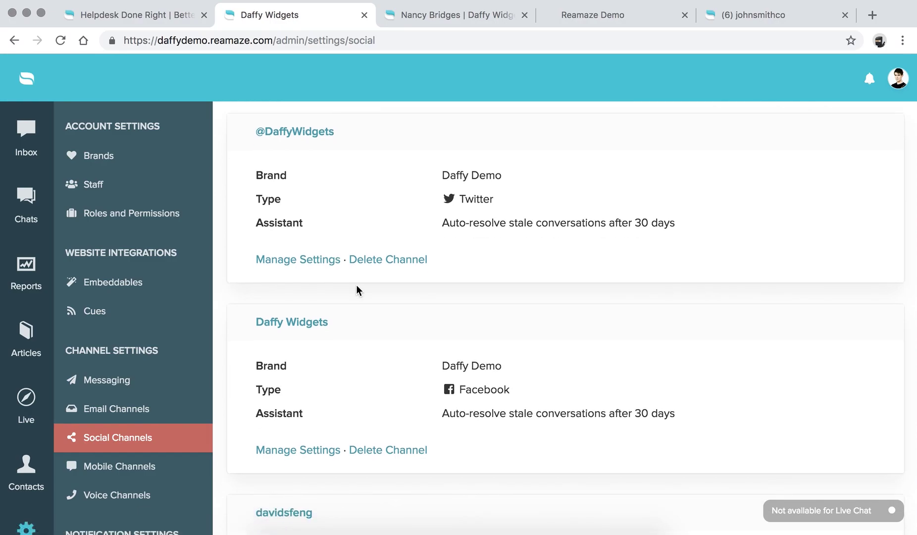
pyautogui.scroll(-3, 357, 289)
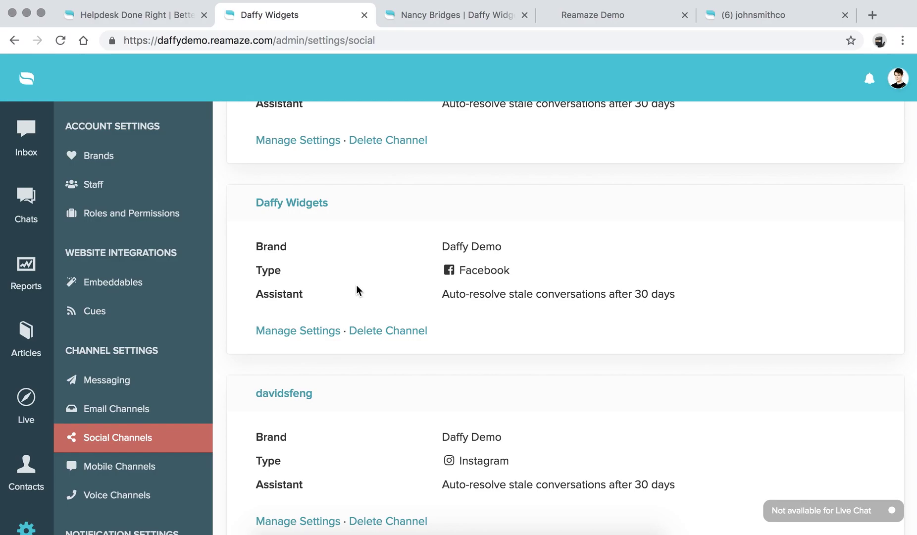
pyautogui.scroll(1, 356, 287)
pyautogui.scroll(-4, 357, 287)
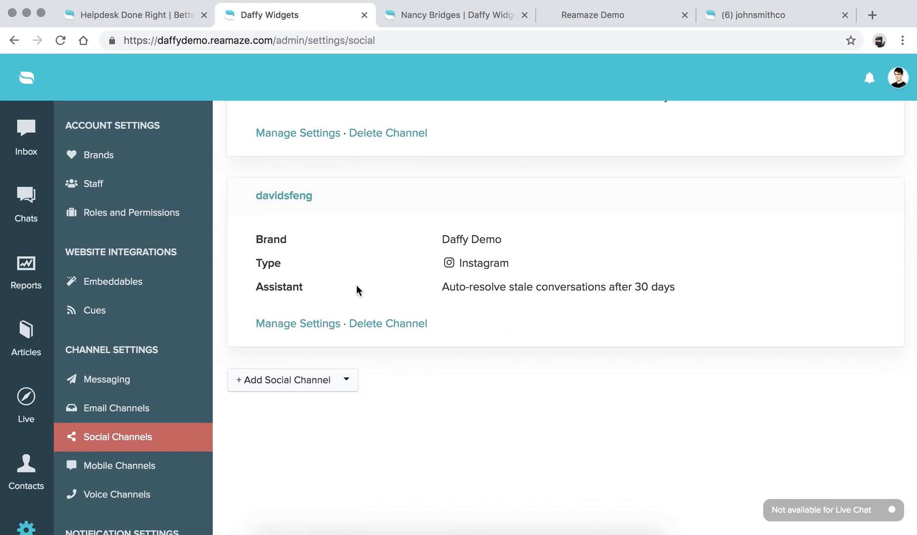
pyautogui.click(343, 388)
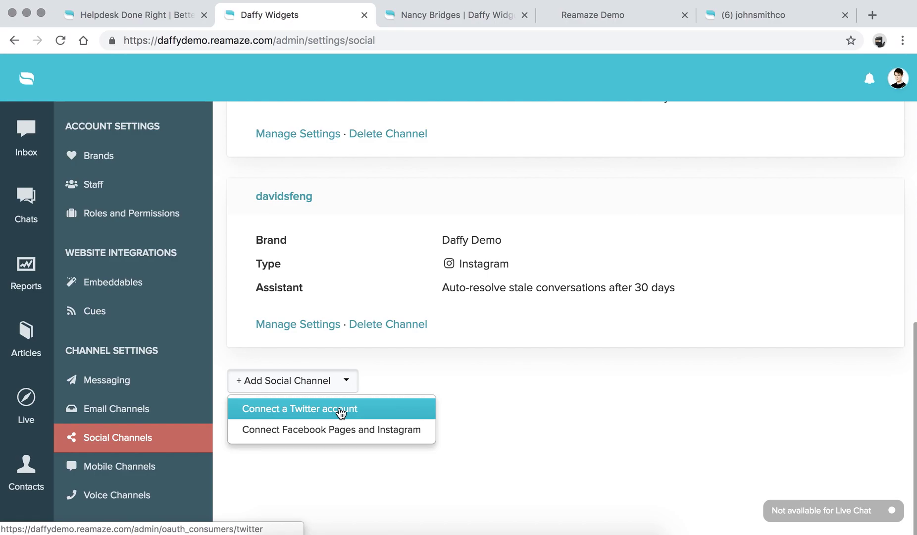
pyautogui.click(646, 439)
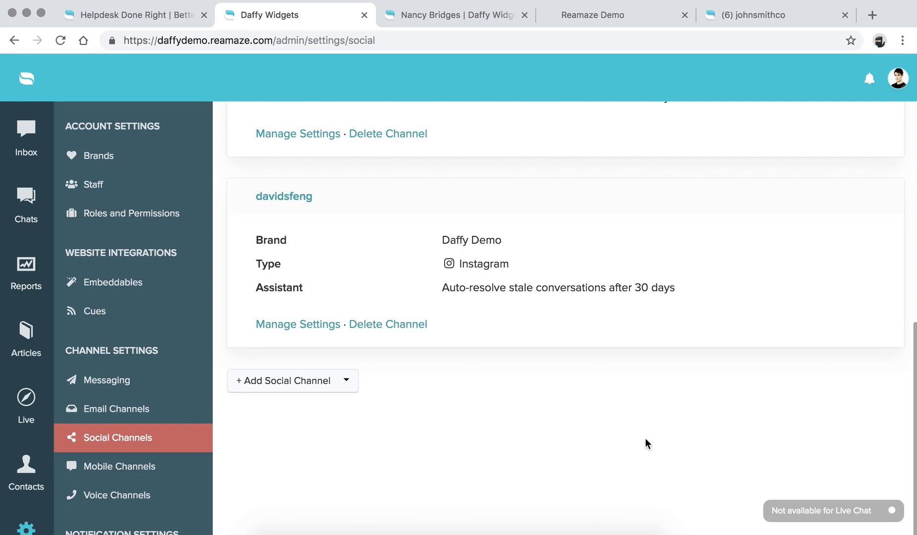
pyautogui.scroll(3, 645, 443)
pyautogui.scroll(1, 646, 439)
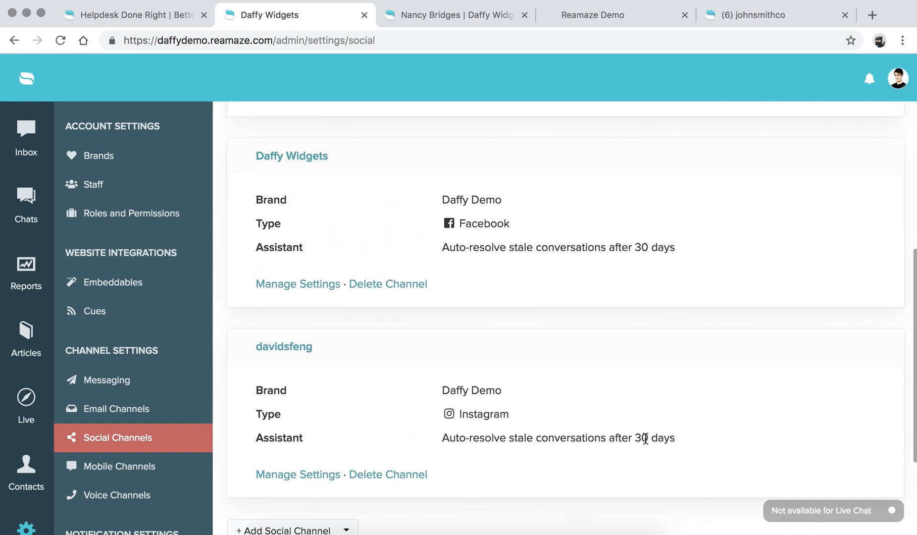
# Open the Daffy Widgets Facebook channel settings and review its Import Settings.
pyautogui.click(275, 285)
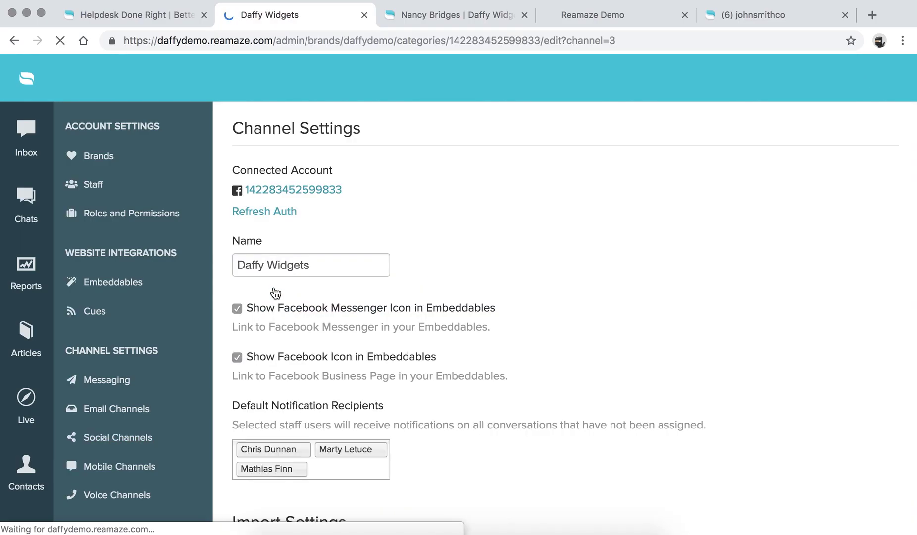
pyautogui.scroll(-7, 275, 292)
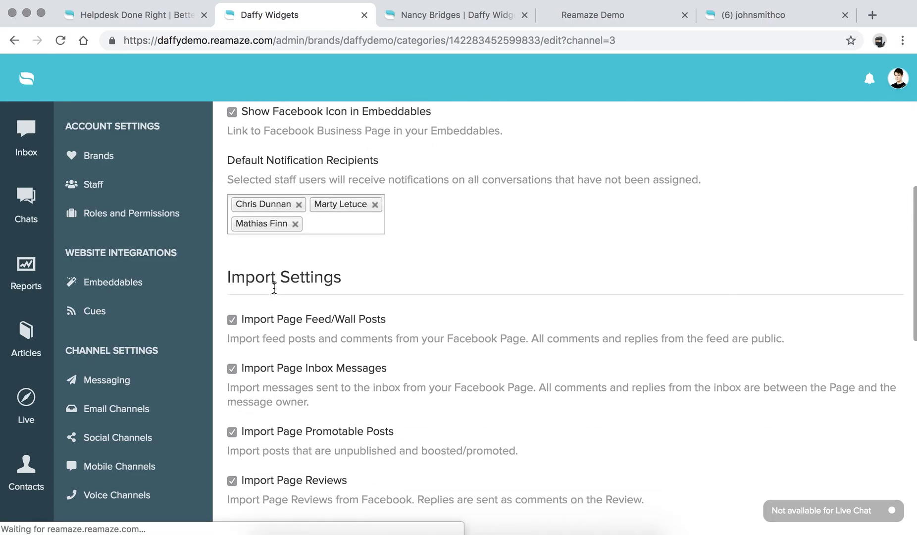
pyautogui.scroll(-1, 274, 290)
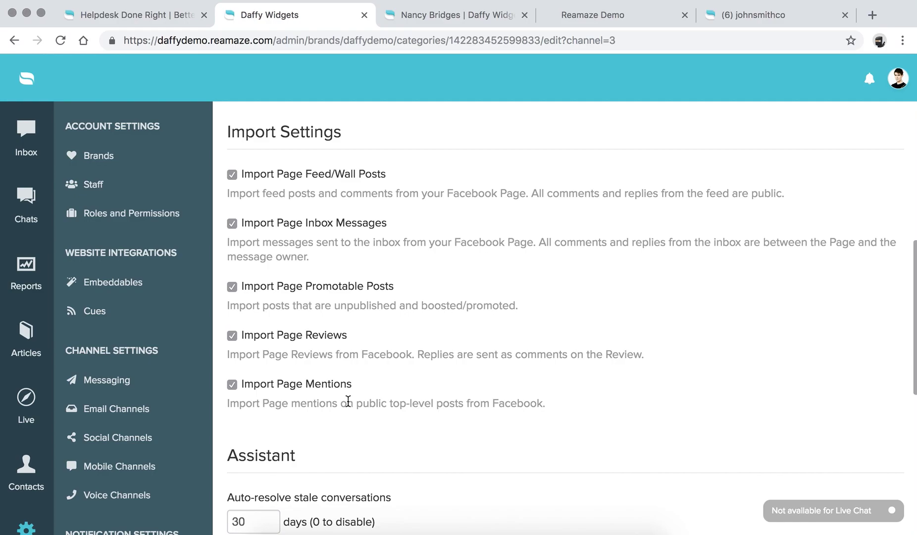
# Review the Daffy Widgets Facebook settings, then switch to the Re:amaze Demo storefront tab.
pyautogui.scroll(-5, 342, 353)
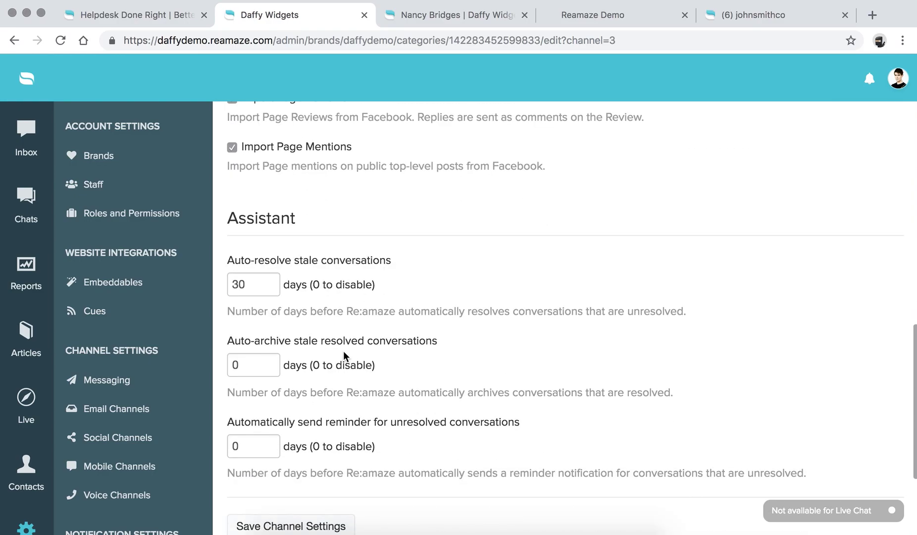
pyautogui.scroll(8, 343, 351)
pyautogui.scroll(6, 343, 351)
pyautogui.scroll(-1, 326, 281)
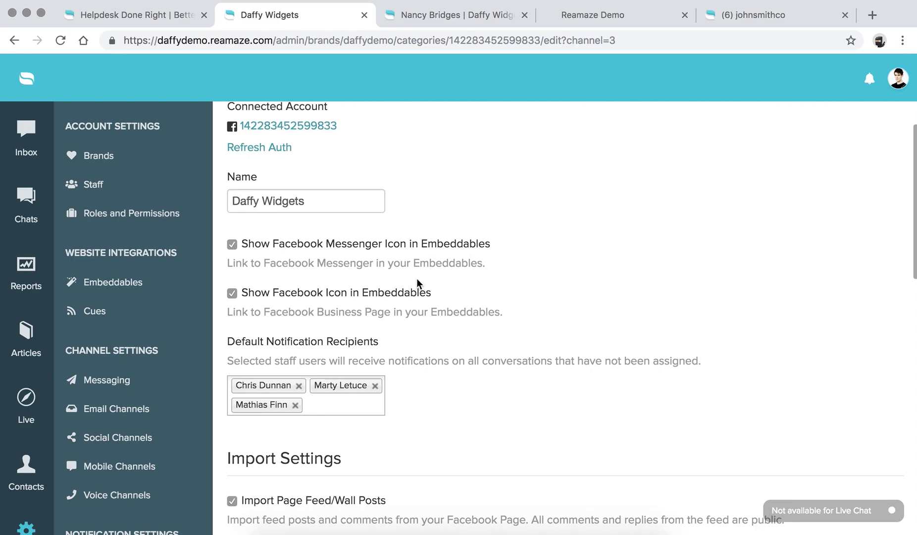
pyautogui.click(594, 17)
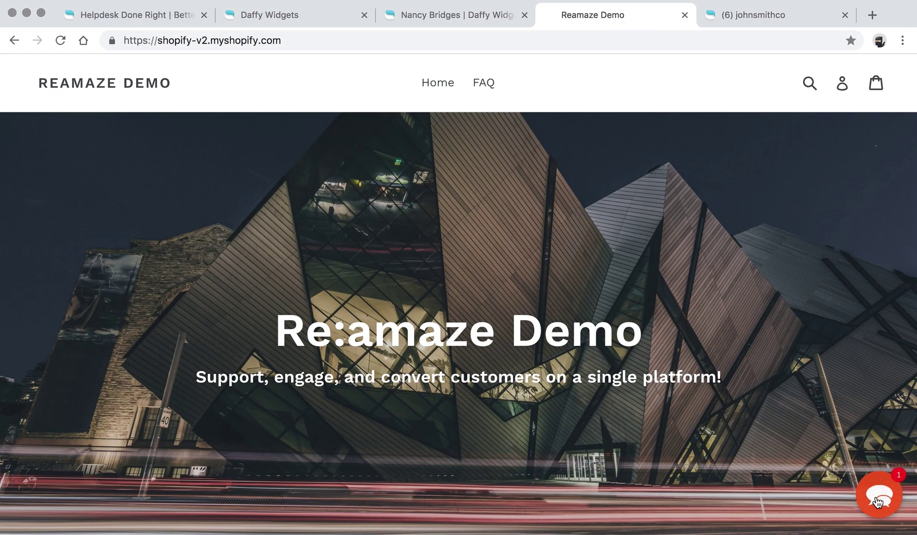
pyautogui.click(878, 501)
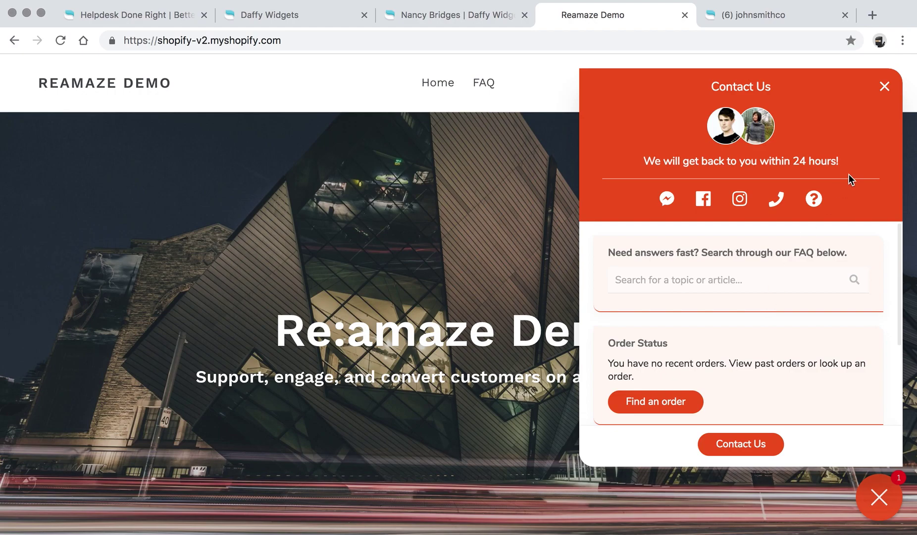
pyautogui.click(885, 87)
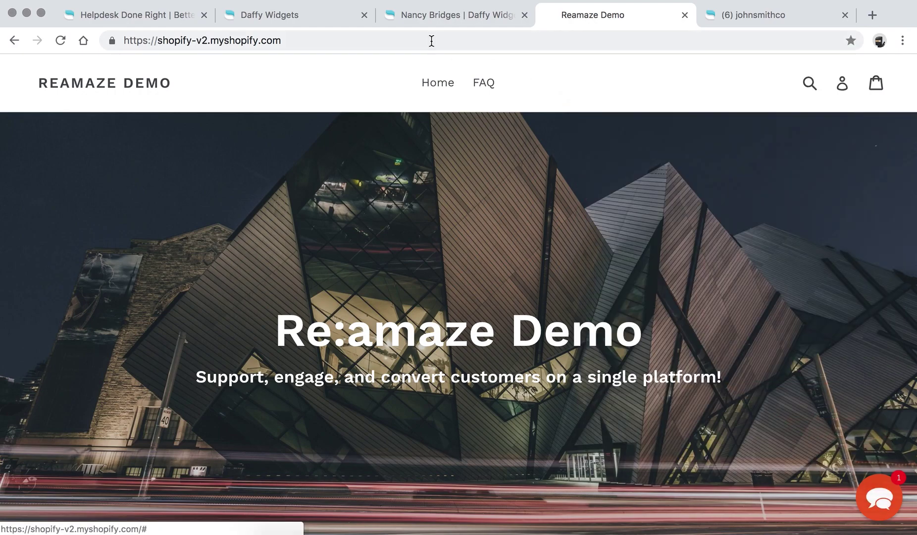
# Return to the Daffy Widgets settings tab and open Mobile Channels.
pyautogui.click(424, 16)
pyautogui.click(292, 15)
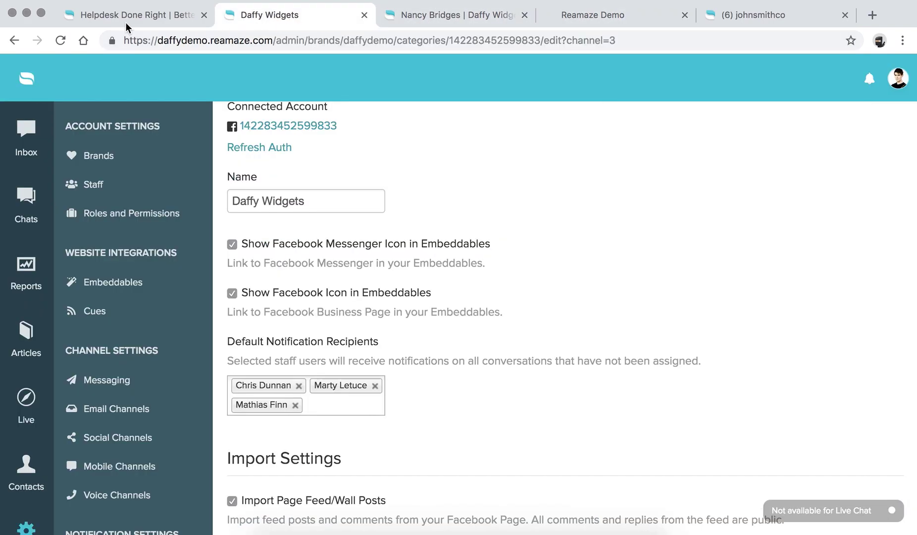
pyautogui.scroll(1, 371, 306)
pyautogui.scroll(-1, 373, 302)
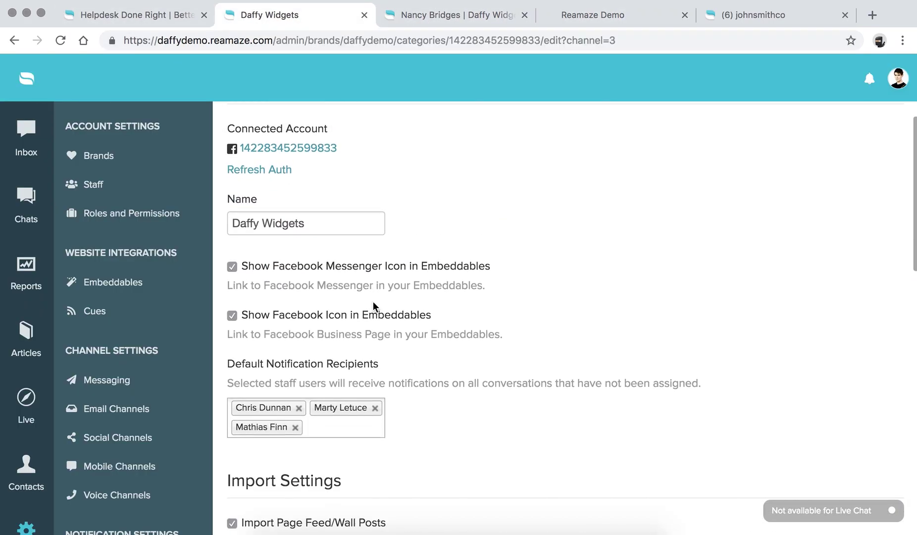
pyautogui.click(118, 473)
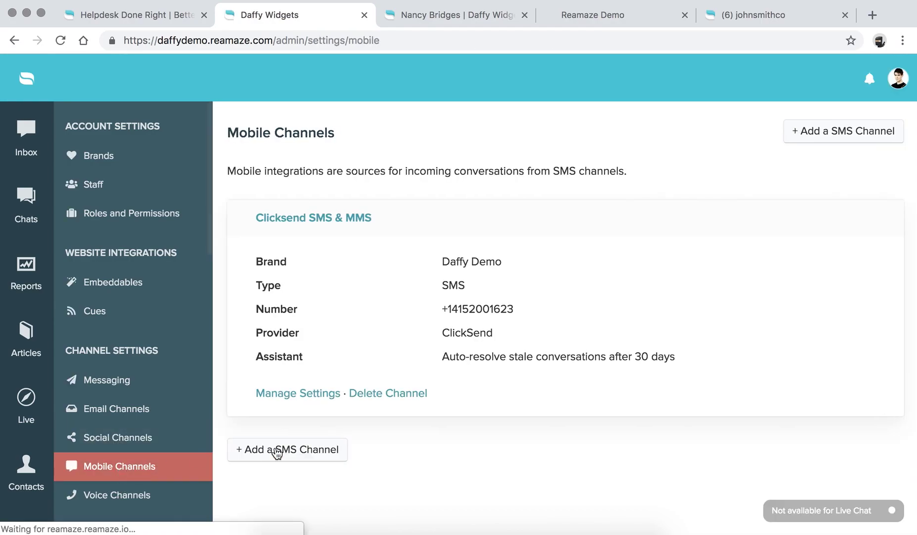
# Start a new SMS channel and check the provider choices, keeping Twilio.
pyautogui.click(292, 455)
pyautogui.scroll(-1, 295, 457)
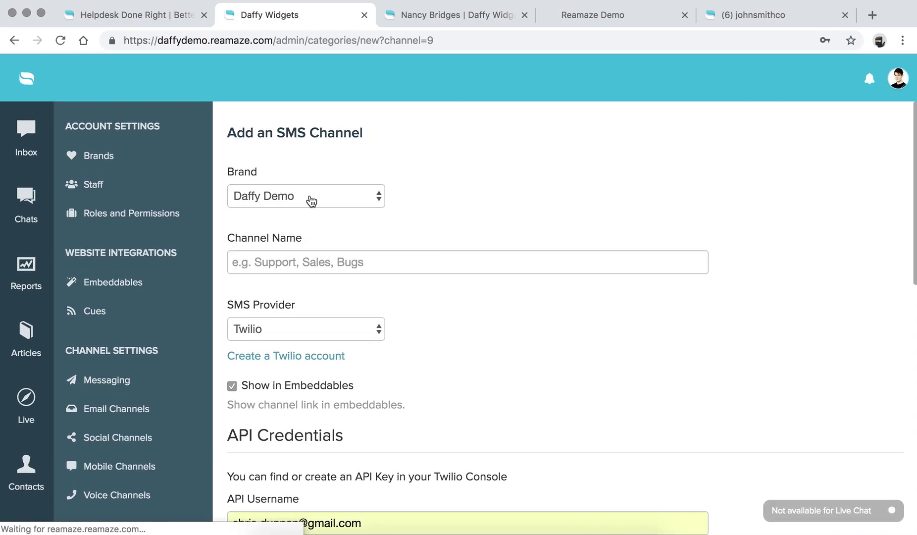
pyautogui.scroll(-3, 310, 188)
pyautogui.scroll(-2, 300, 188)
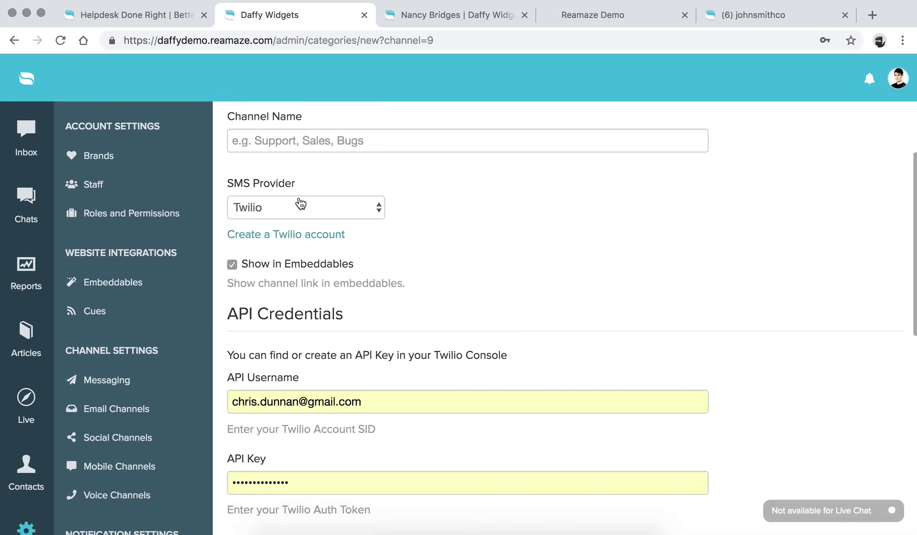
pyautogui.click(299, 201)
pyautogui.click(534, 266)
# Scroll through the SMS channel form's API credentials and the SMS-number fetch error.
pyautogui.scroll(-5, 535, 266)
pyautogui.scroll(-5, 388, 286)
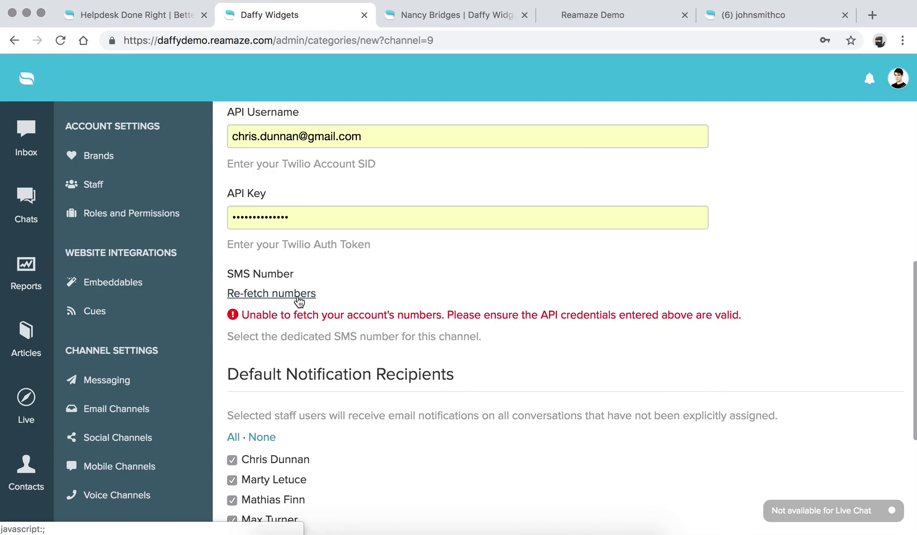
pyautogui.scroll(-6, 299, 302)
pyautogui.scroll(14, 299, 301)
pyautogui.scroll(5, 298, 301)
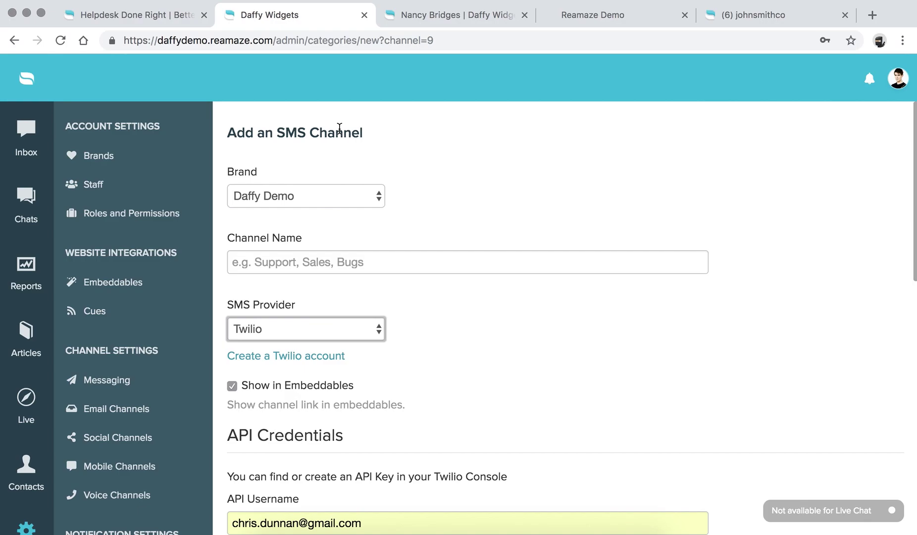
pyautogui.scroll(-5, 340, 132)
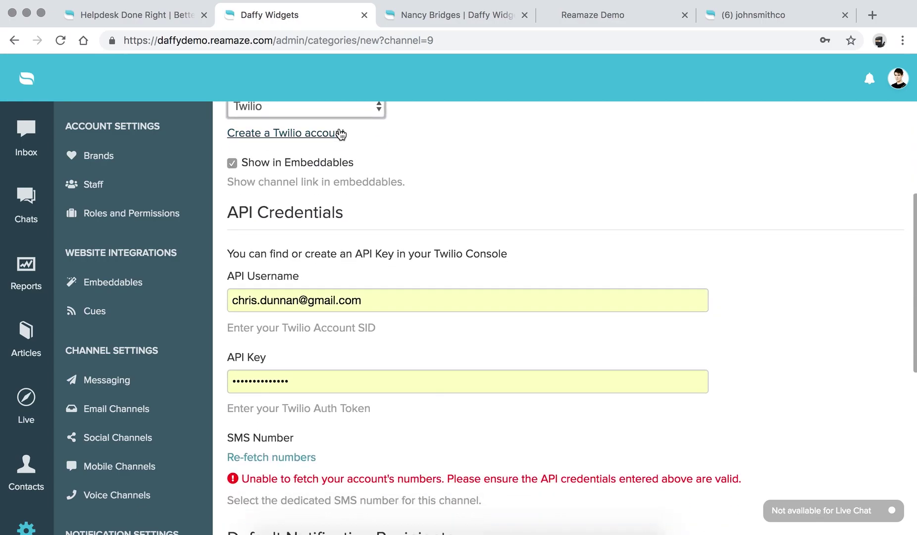
pyautogui.scroll(-5, 122, 342)
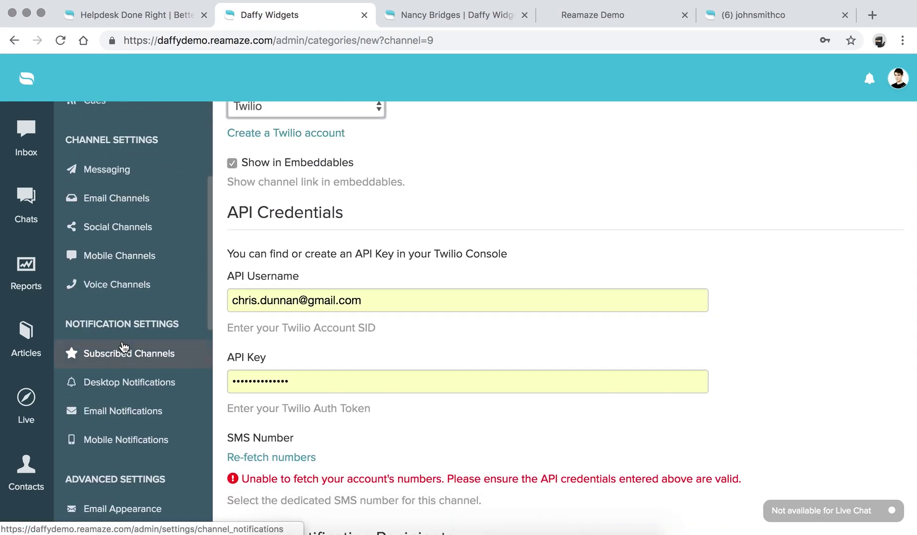
# View the Aircall voice channel settings, then return to the inbox's 11 conversations.
pyautogui.click(130, 290)
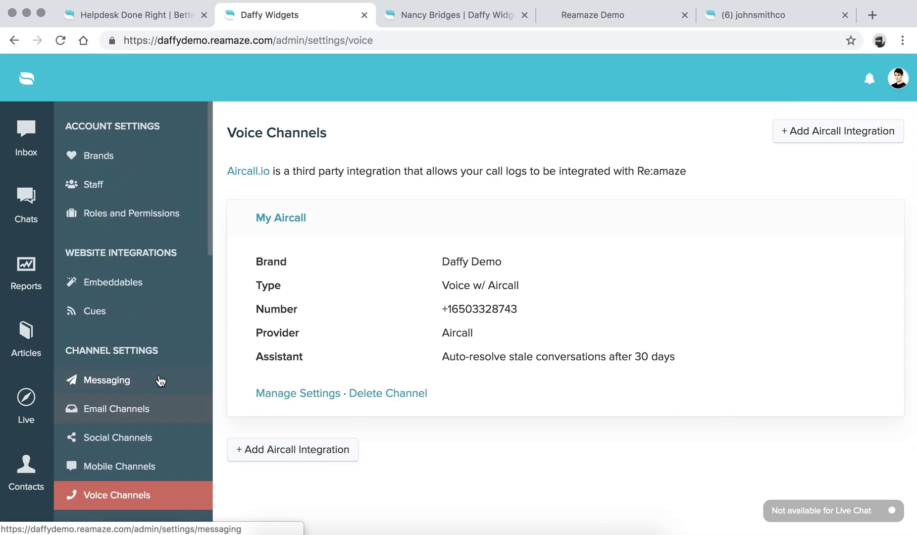
pyautogui.click(25, 137)
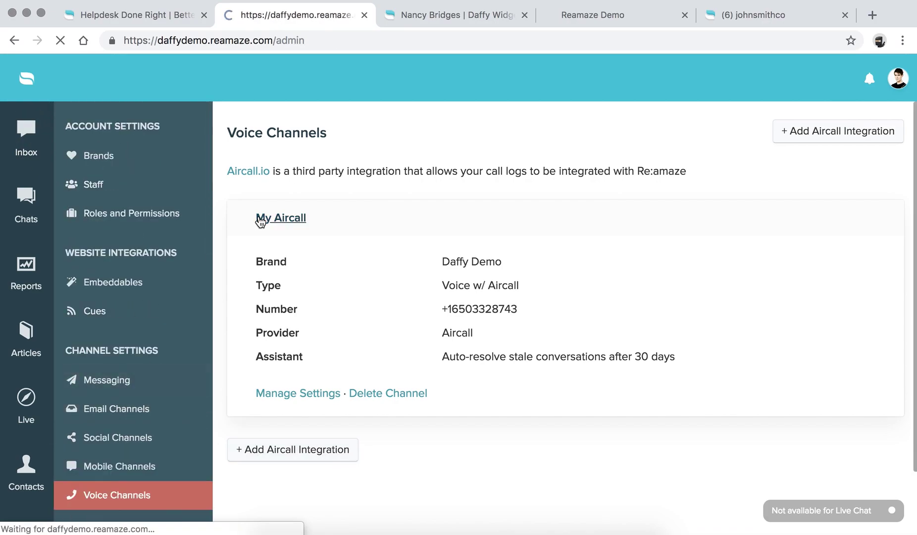
pyautogui.scroll(-10, 176, 279)
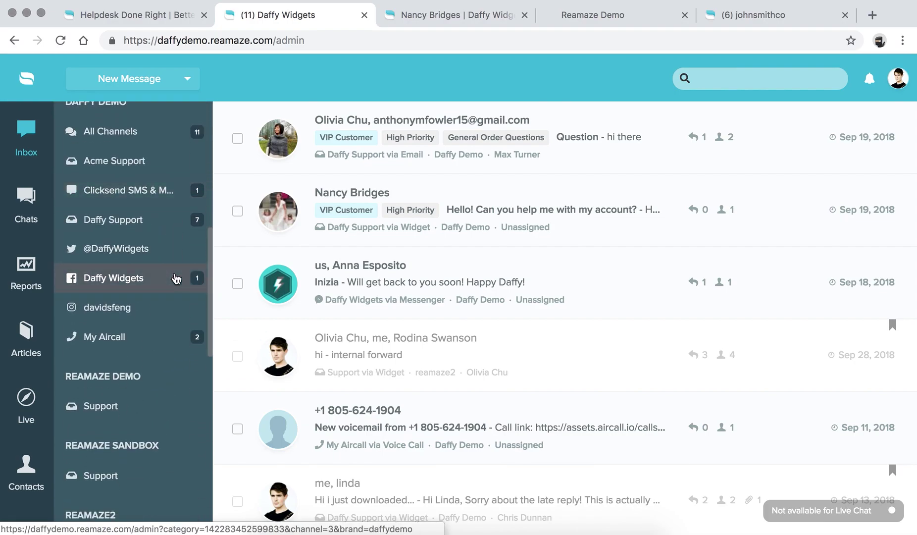
# Filter to Daffy Widgets and open the 'Thinking beyond par with Reamaze' conversation.
pyautogui.click(115, 287)
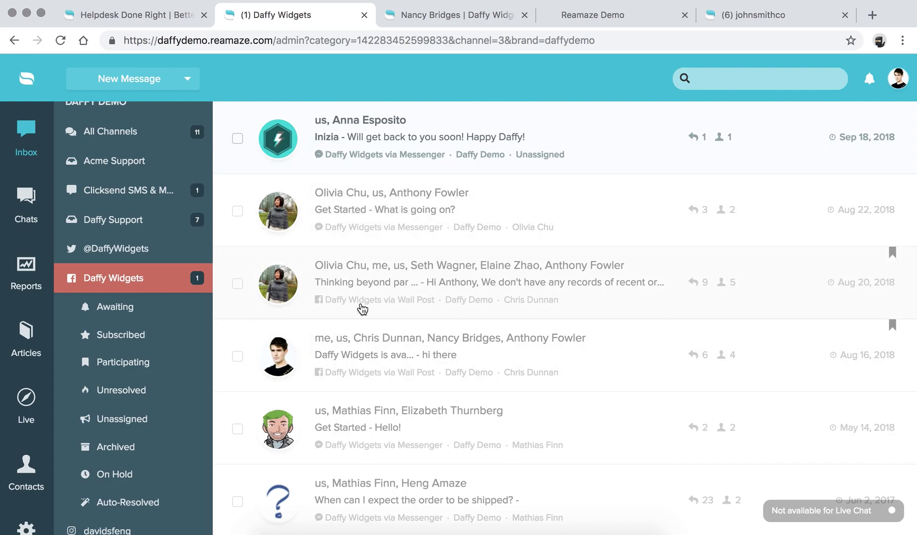
pyautogui.click(370, 292)
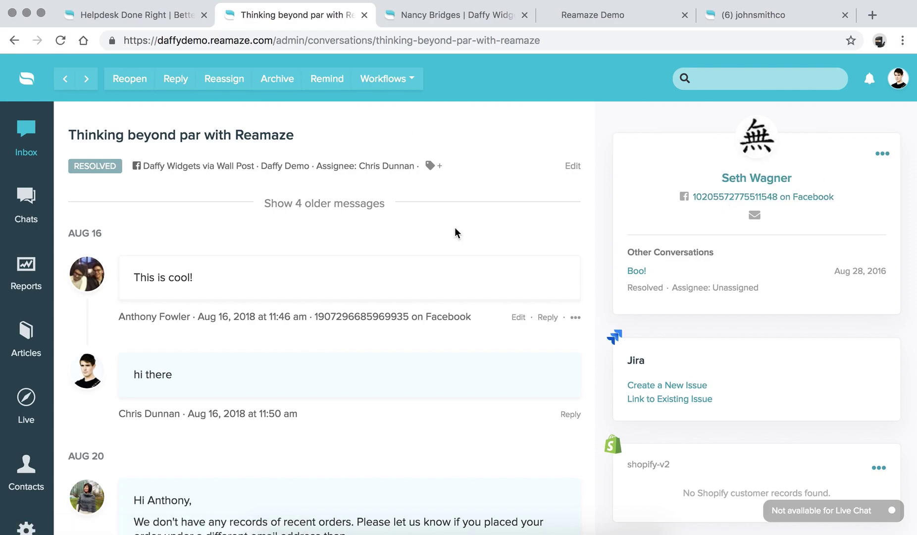
# Load the four older messages and scroll through the wall-post thread.
pyautogui.click(342, 211)
pyautogui.scroll(-4, 338, 214)
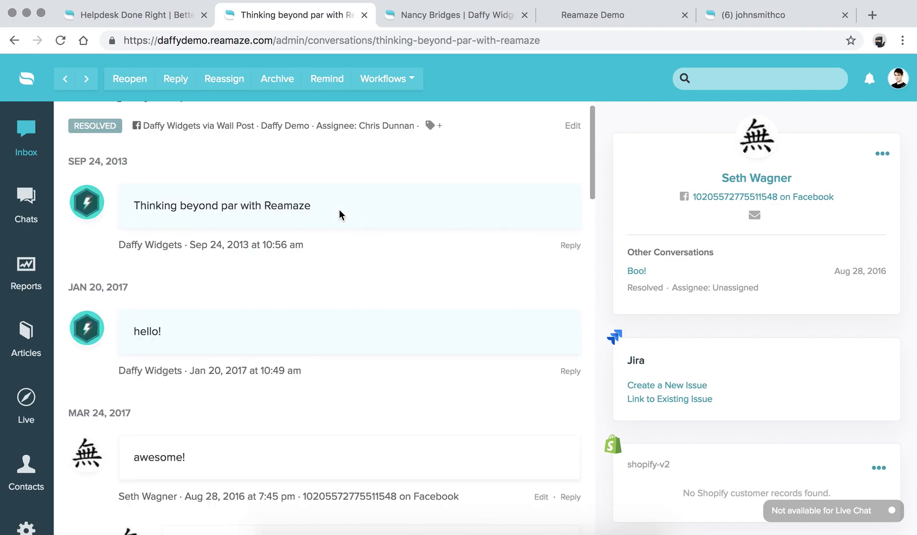
pyautogui.scroll(-8, 340, 214)
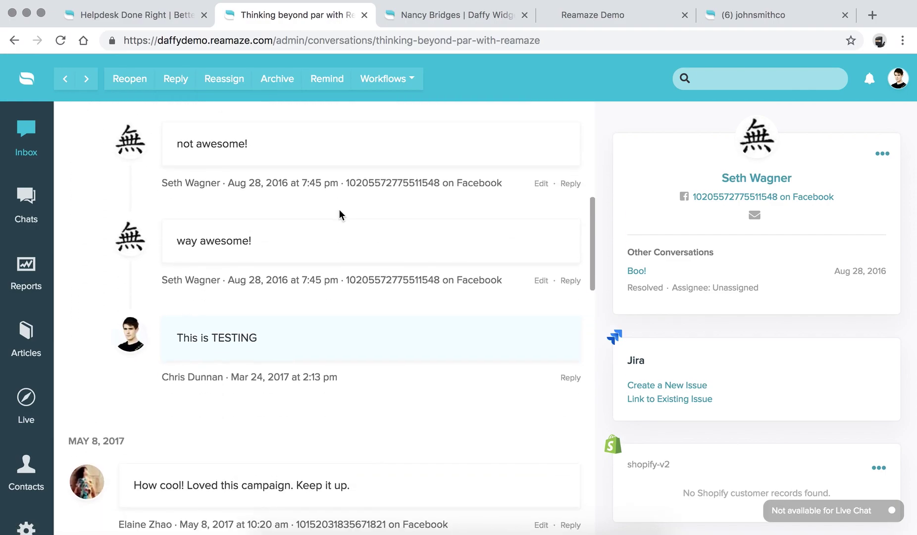
pyautogui.scroll(-5, 339, 214)
pyautogui.scroll(3, 339, 214)
pyautogui.scroll(-2, 339, 214)
pyautogui.scroll(1, 340, 213)
pyautogui.scroll(-1, 297, 214)
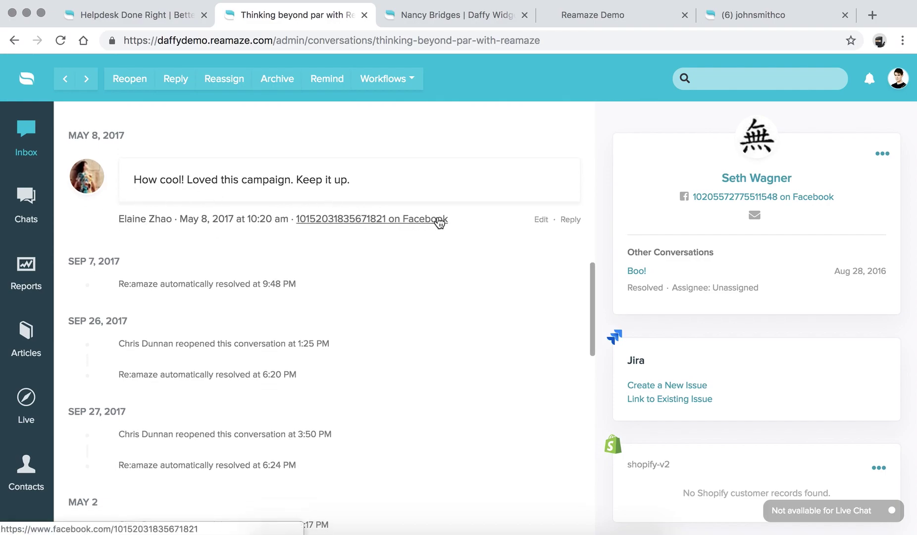
# Start a reply under the Facebook comment and review the Aug 2018 replies.
pyautogui.click(569, 220)
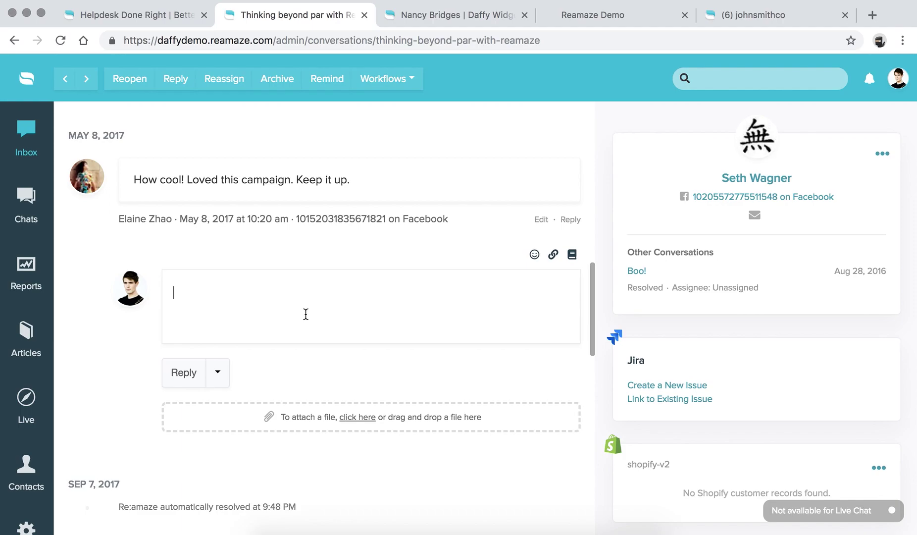
pyautogui.scroll(-1, 305, 315)
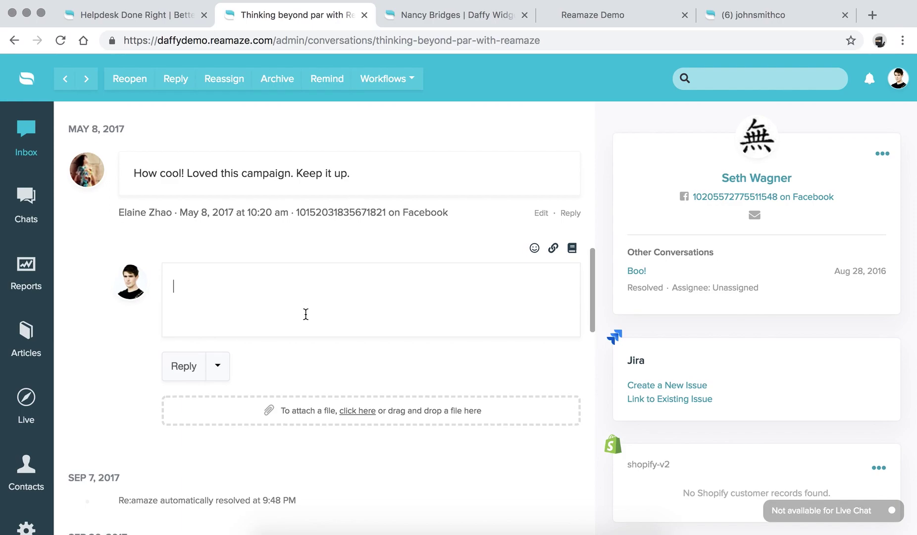
pyautogui.scroll(-20, 305, 314)
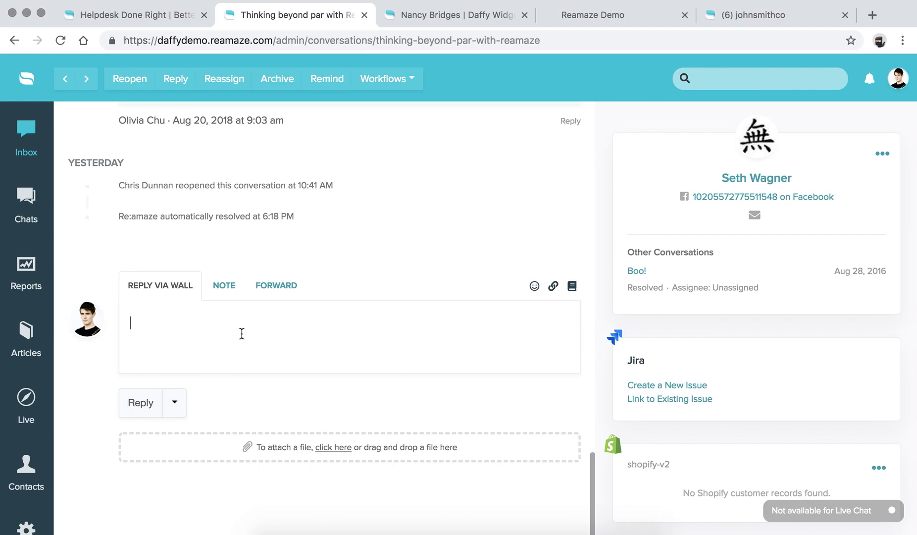
pyautogui.scroll(15, 242, 333)
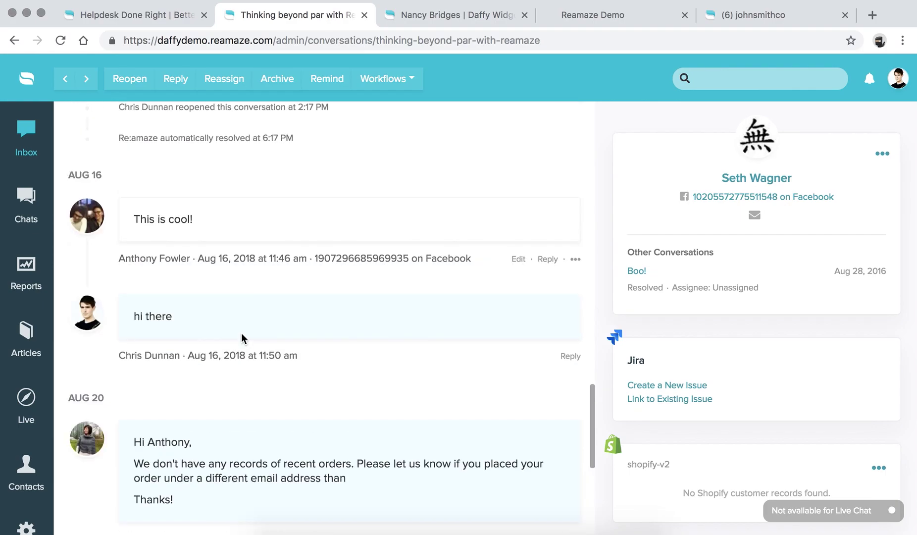
# Filter the inbox to Instagram and open the 'Challenge complete!' conversation.
pyautogui.click(25, 131)
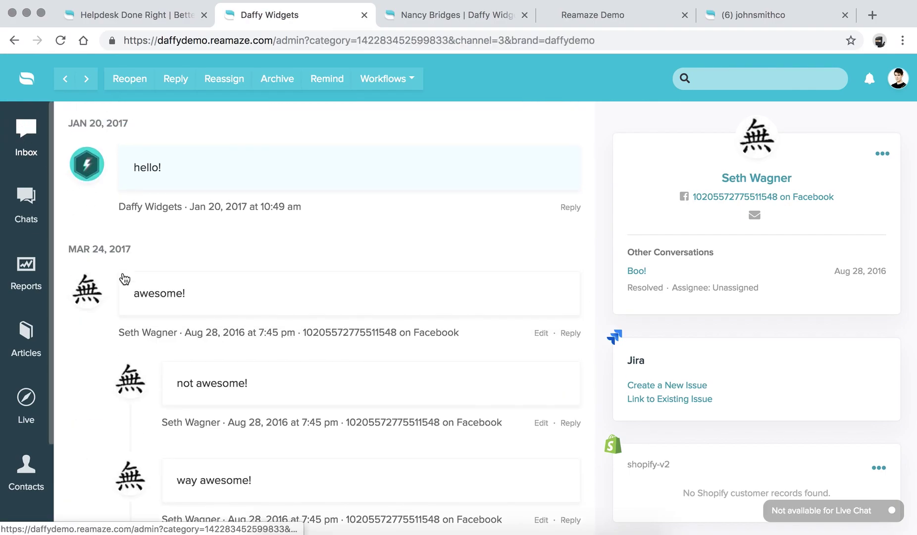
pyautogui.scroll(-5, 124, 278)
pyautogui.scroll(-7, 124, 297)
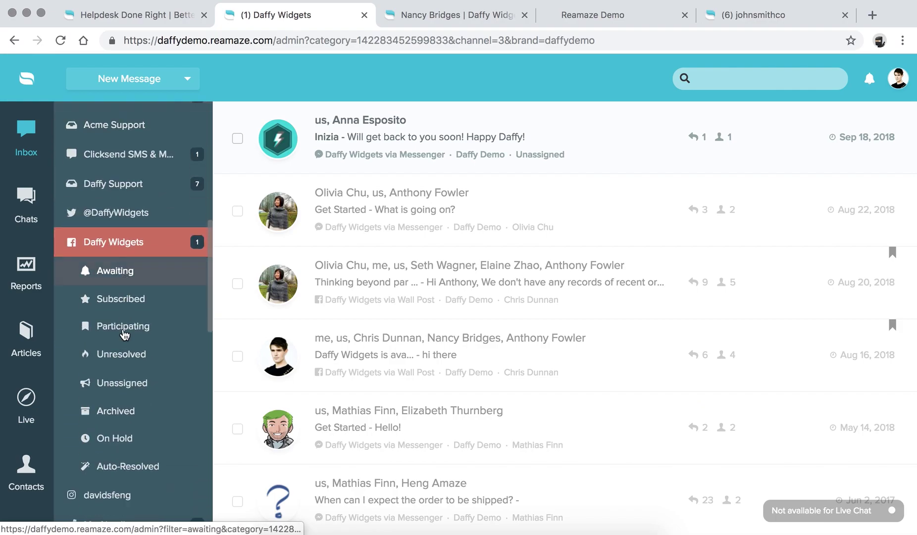
pyautogui.click(125, 332)
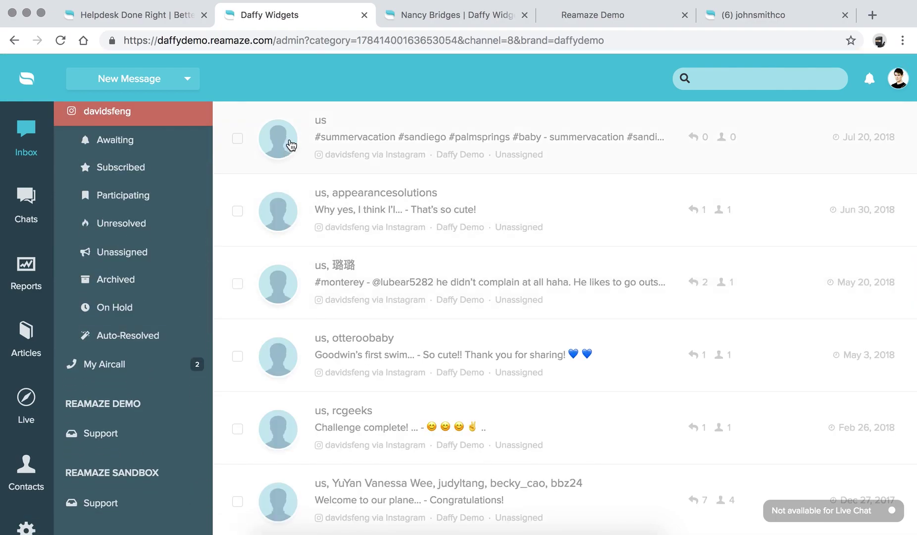
pyautogui.scroll(-2, 446, 307)
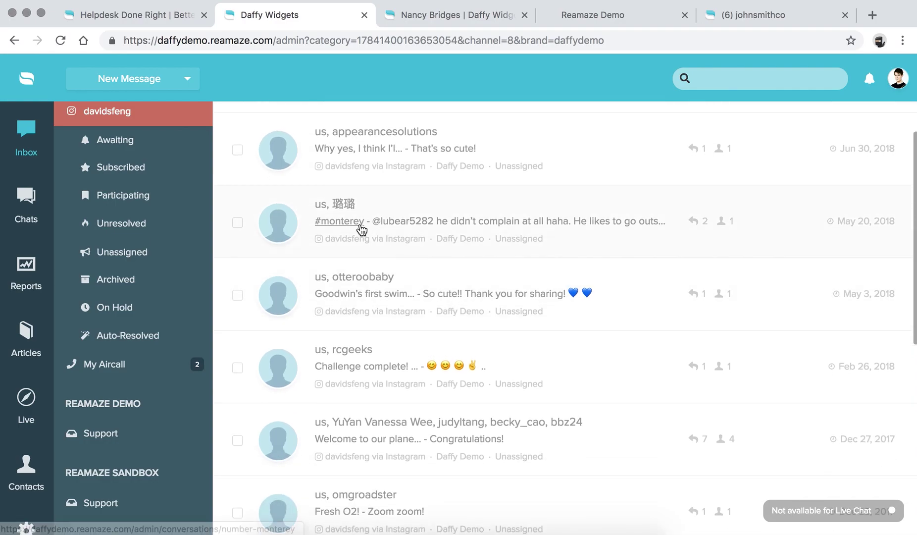
pyautogui.click(360, 369)
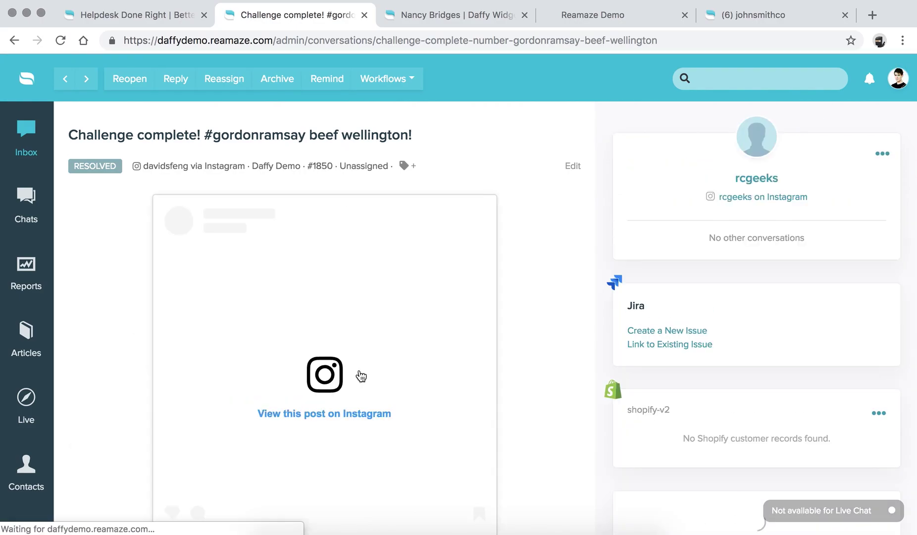
# Start a reply to the customer's Feb 26 comment and focus the empty reply box.
pyautogui.scroll(-5, 327, 273)
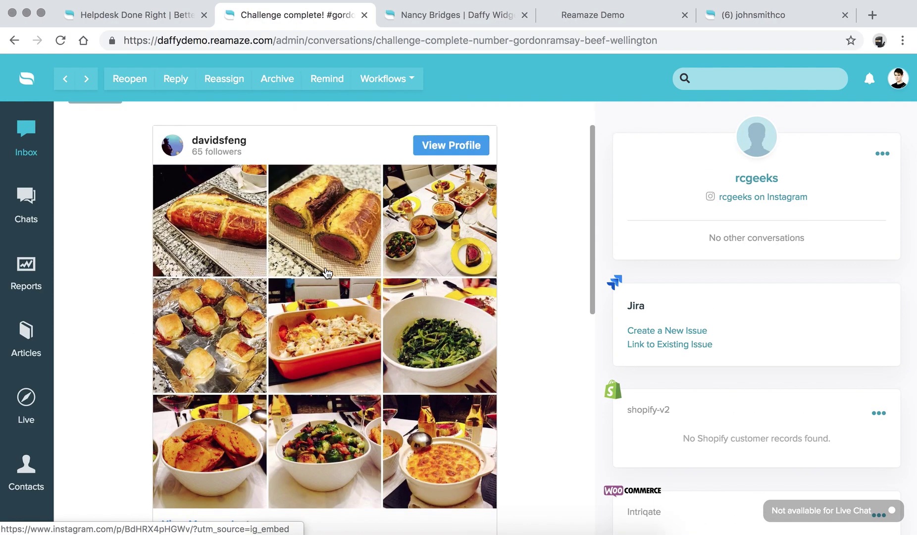
pyautogui.scroll(-1, 327, 273)
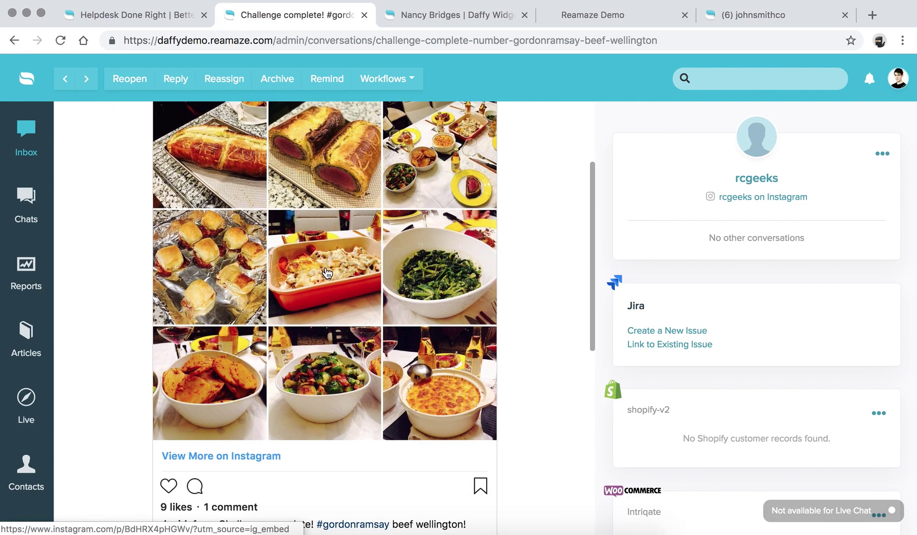
pyautogui.scroll(1, 327, 273)
pyautogui.scroll(-8, 326, 273)
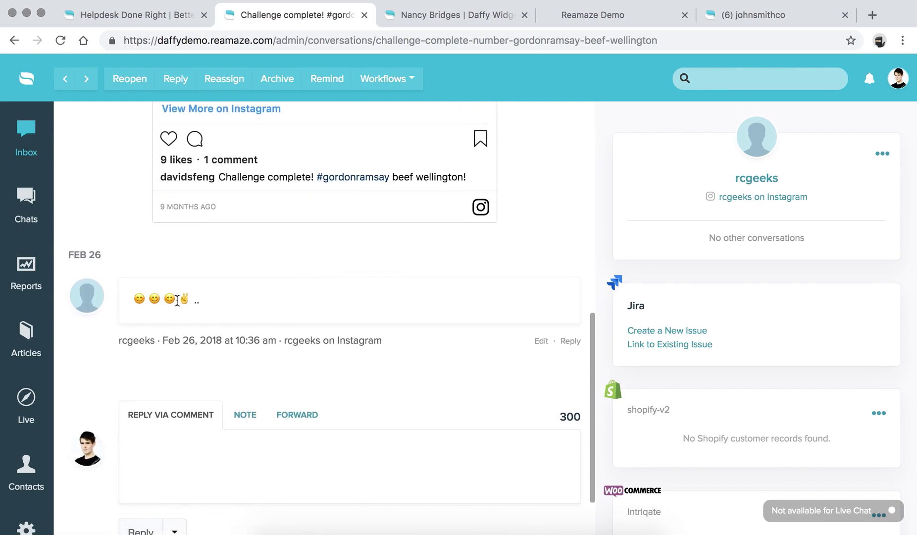
pyautogui.click(571, 344)
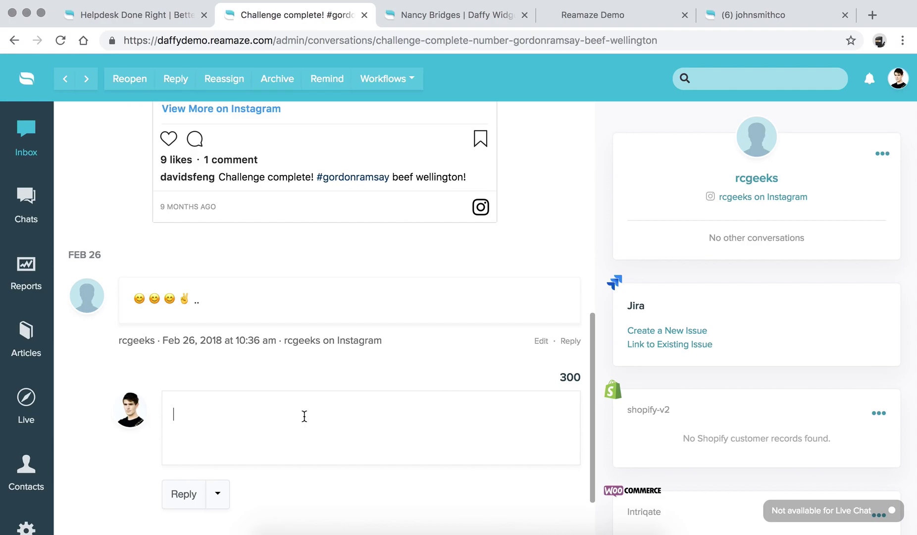
pyautogui.click(304, 416)
# Filter to Clicksend SMS & MMS, peek at its open conversation, then list its archived threads.
pyautogui.click(26, 142)
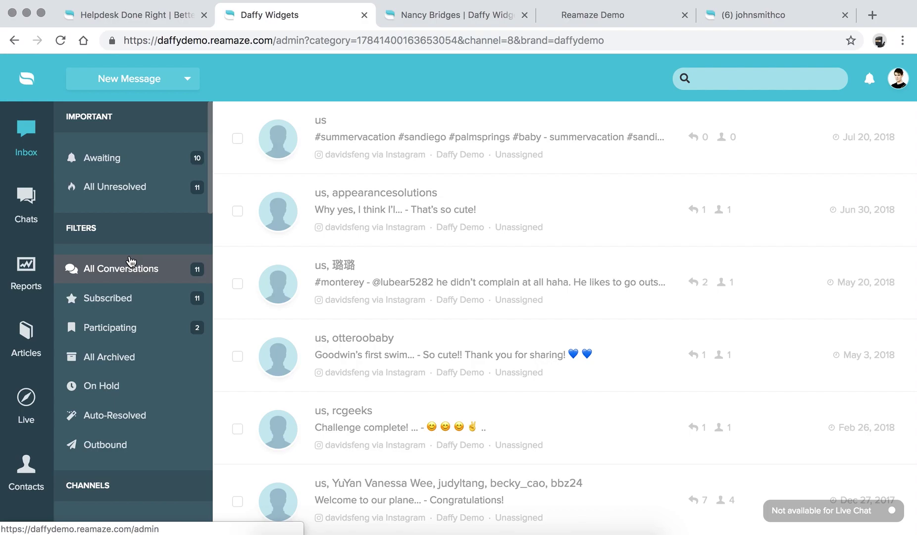
pyautogui.scroll(-10, 130, 261)
pyautogui.scroll(8, 130, 261)
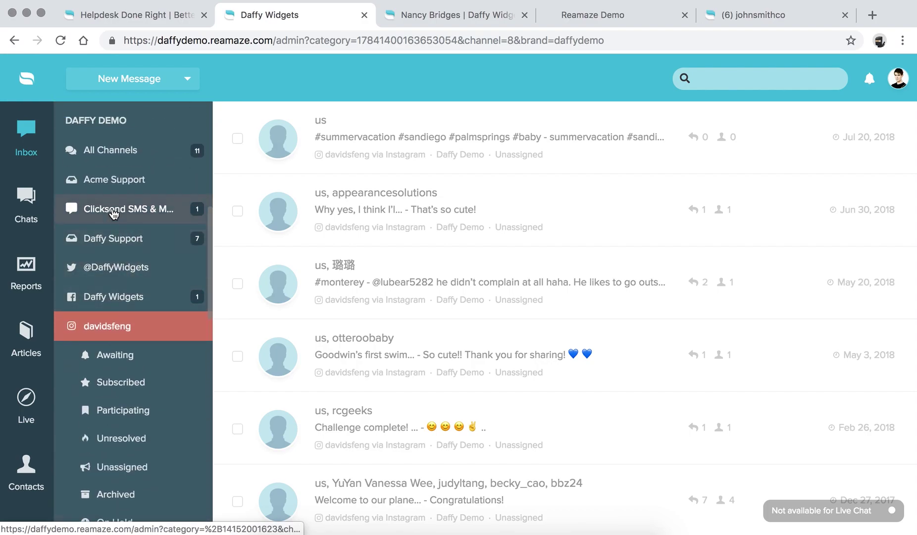
pyautogui.click(114, 210)
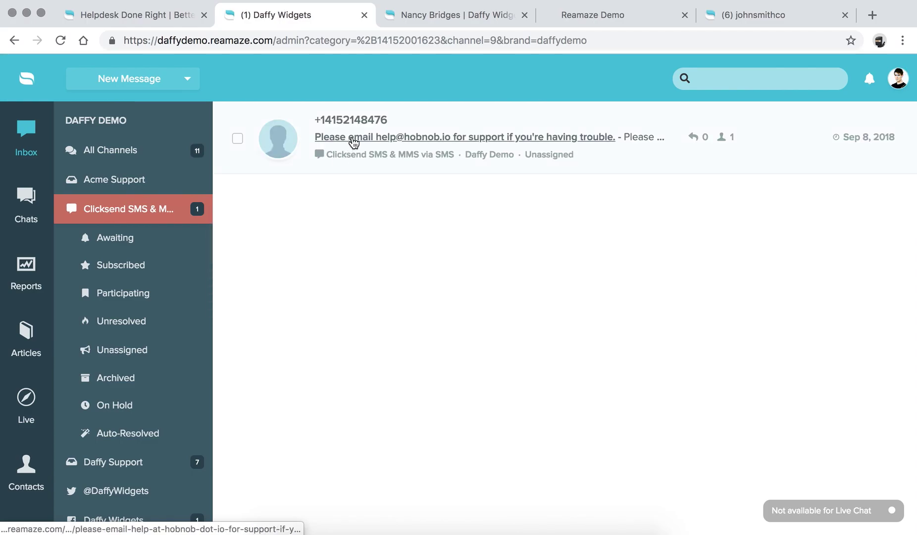
pyautogui.click(354, 143)
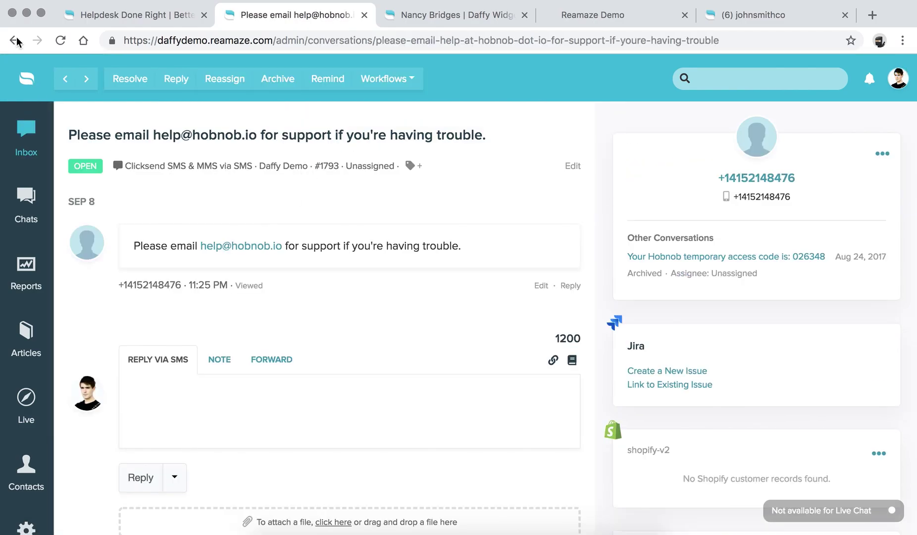
pyautogui.click(16, 42)
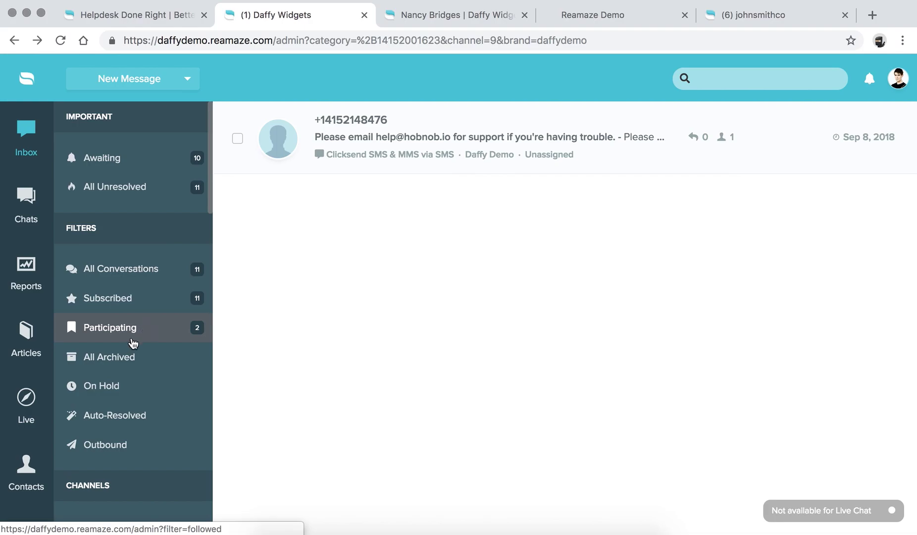
pyautogui.scroll(-5, 108, 254)
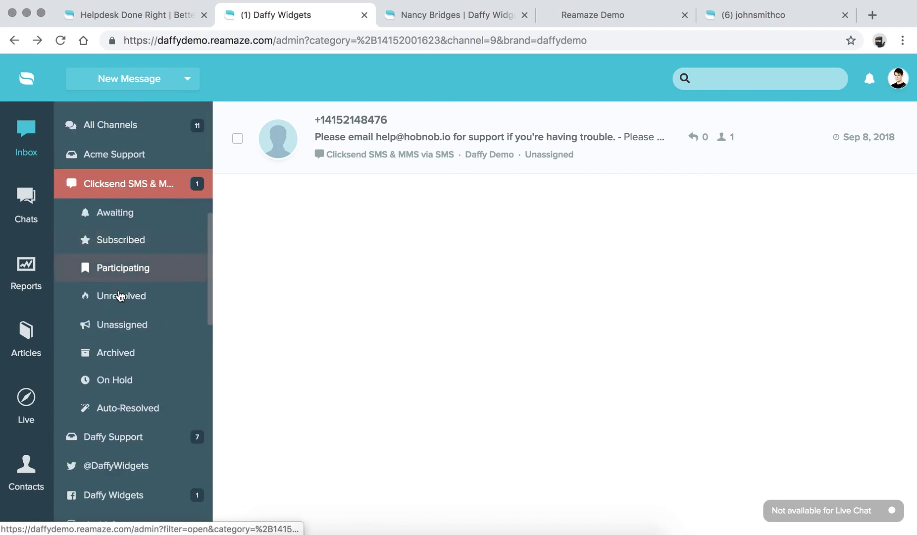
pyautogui.click(120, 355)
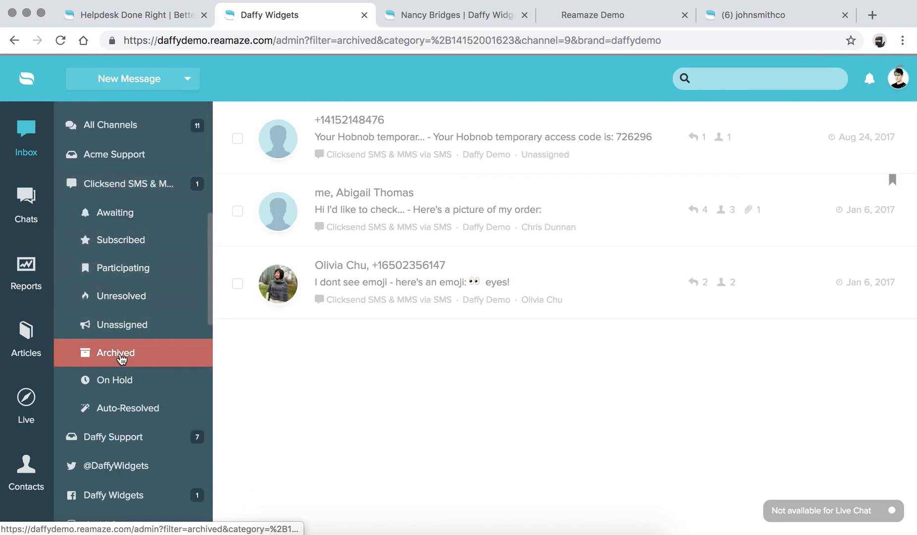
# Open the archived order-status SMS conversation and unarchive it.
pyautogui.click(345, 215)
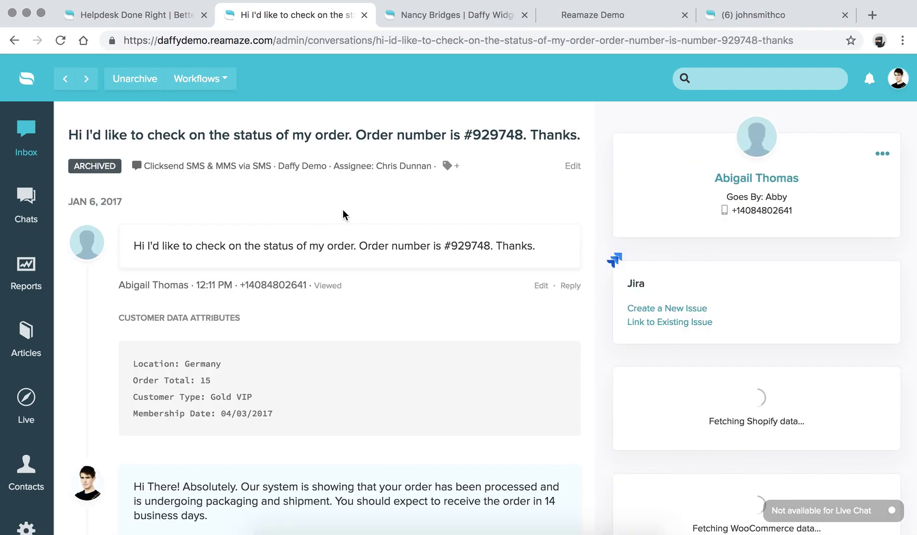
pyautogui.scroll(-5, 299, 261)
pyautogui.scroll(5, 300, 262)
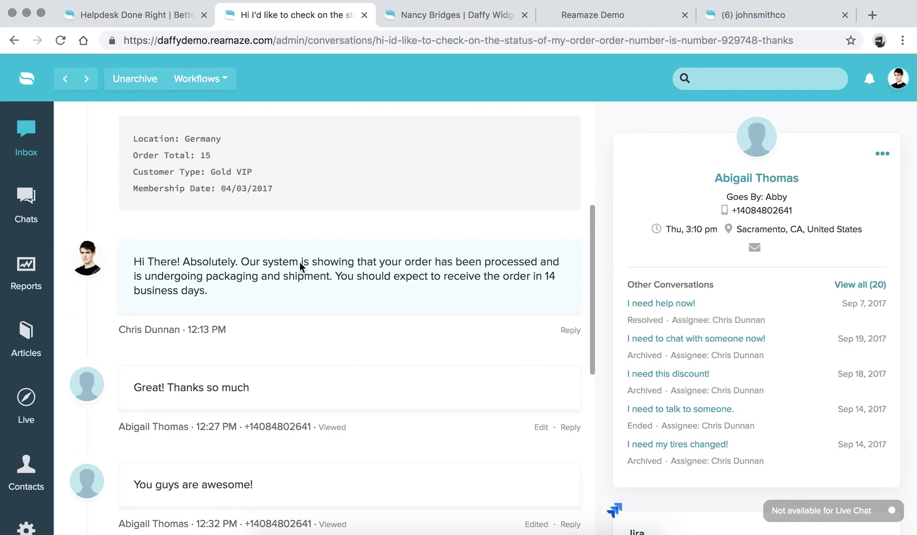
pyautogui.click(136, 81)
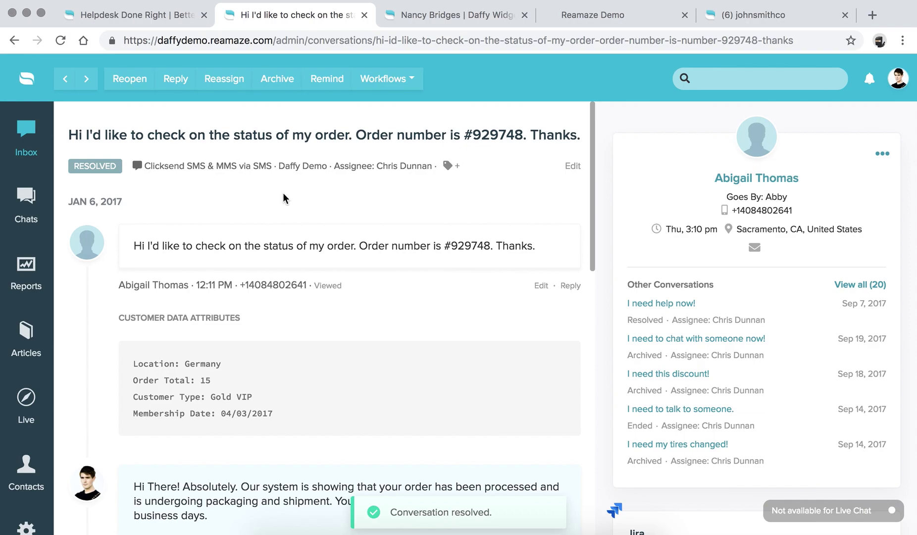
# Read the thread, view the customer's order photo full size, then click into Reply via SMS.
pyautogui.scroll(-1, 283, 194)
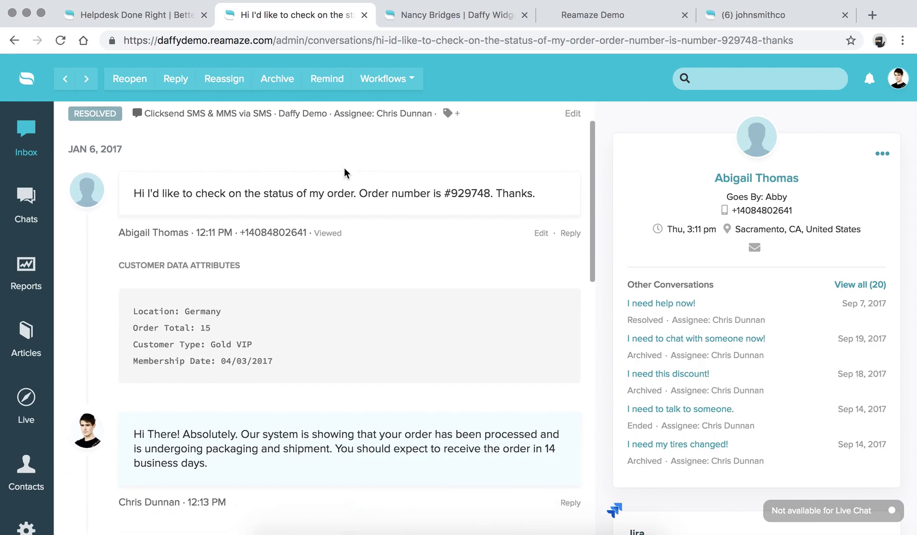
pyautogui.scroll(1, 343, 167)
pyautogui.scroll(-2, 249, 364)
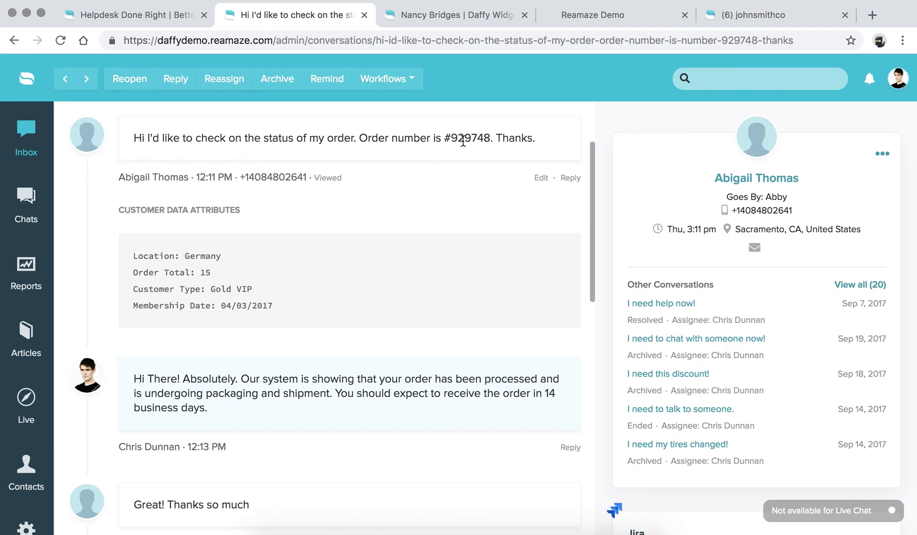
pyautogui.scroll(-3, 430, 285)
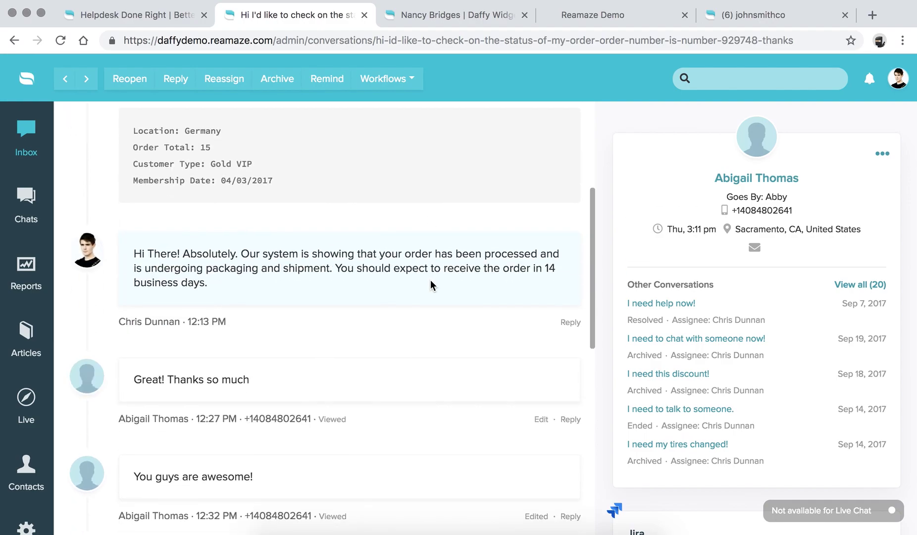
pyautogui.scroll(-9, 641, 230)
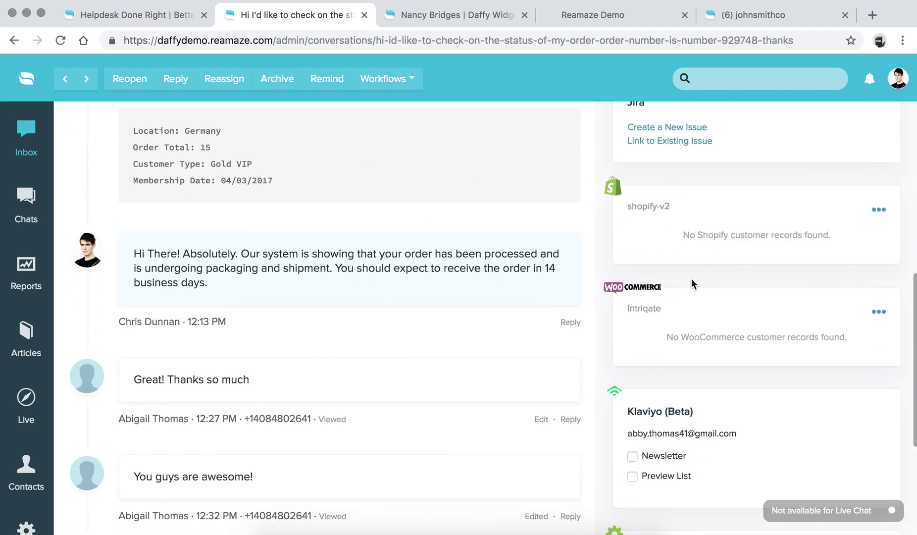
pyautogui.scroll(5, 691, 278)
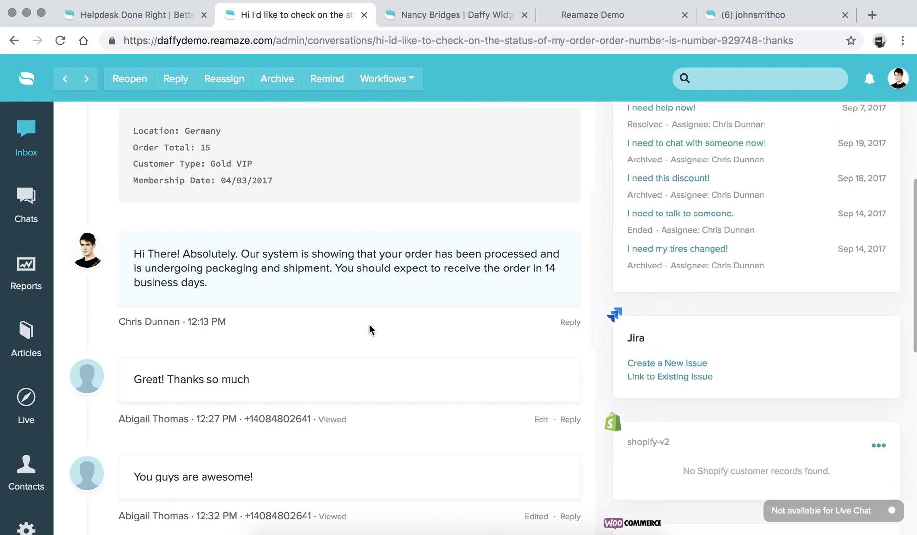
pyautogui.scroll(-1, 392, 324)
pyautogui.scroll(-9, 369, 324)
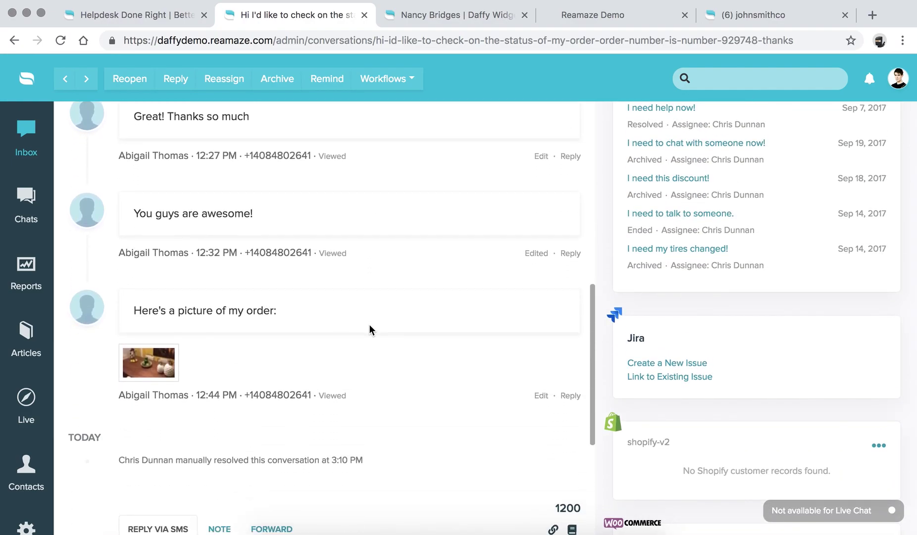
pyautogui.click(156, 206)
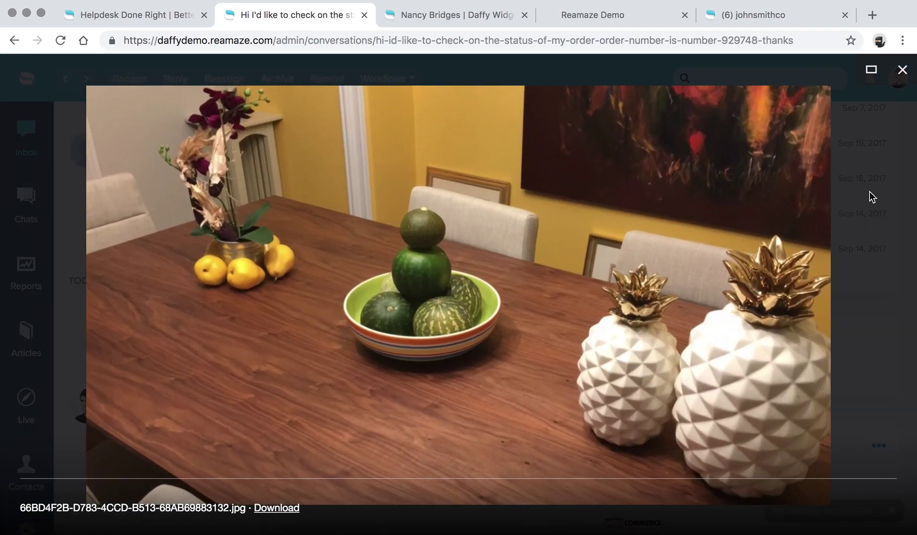
pyautogui.click(871, 196)
pyautogui.click(233, 429)
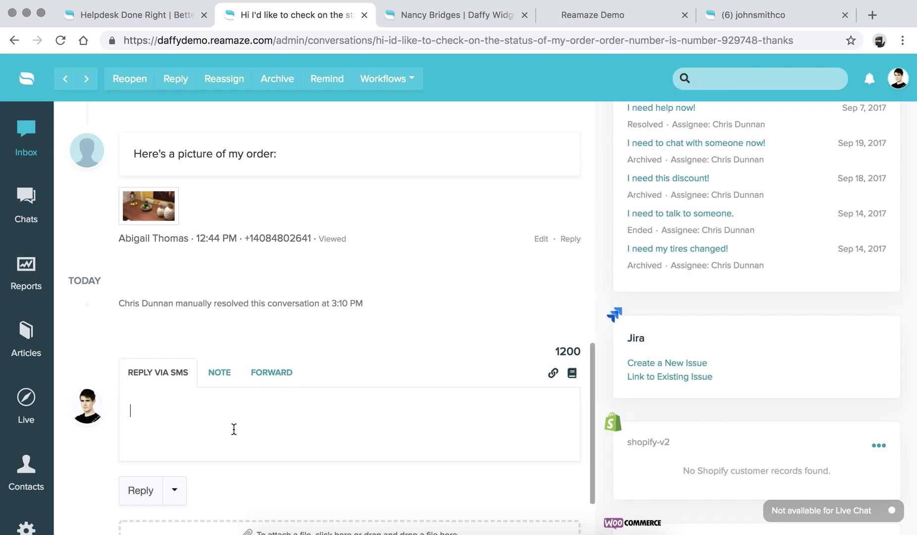
# Return to the inbox and show All Conversations.
pyautogui.scroll(-2, 234, 429)
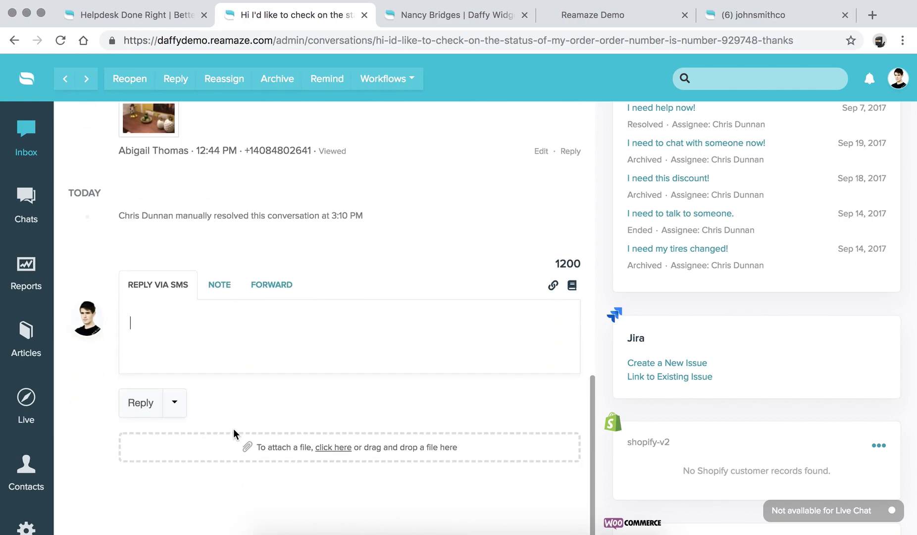
pyautogui.scroll(10, 107, 347)
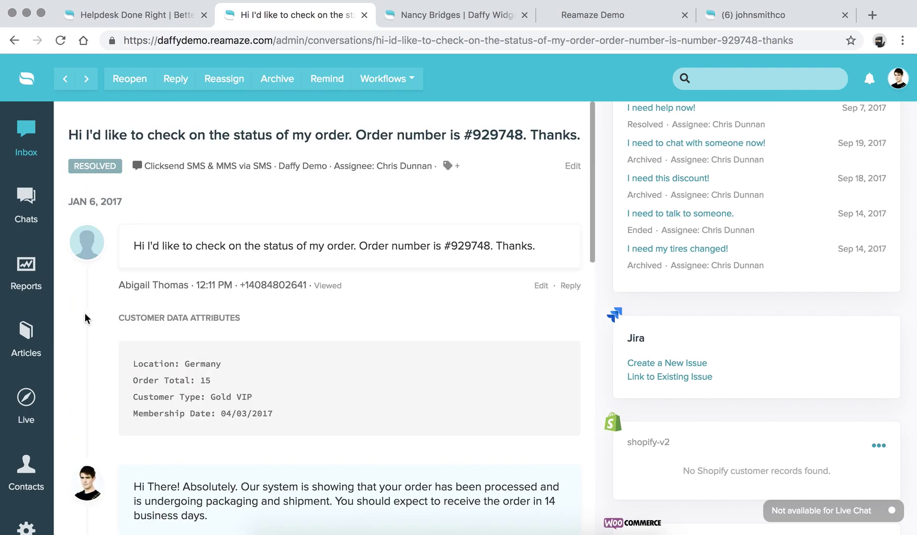
pyautogui.click(25, 133)
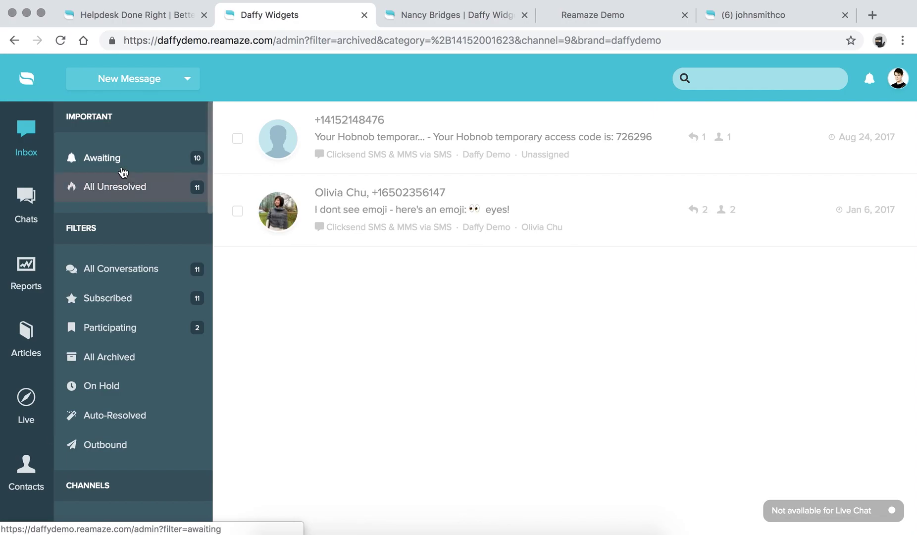
pyautogui.scroll(-5, 133, 194)
pyautogui.scroll(5, 133, 236)
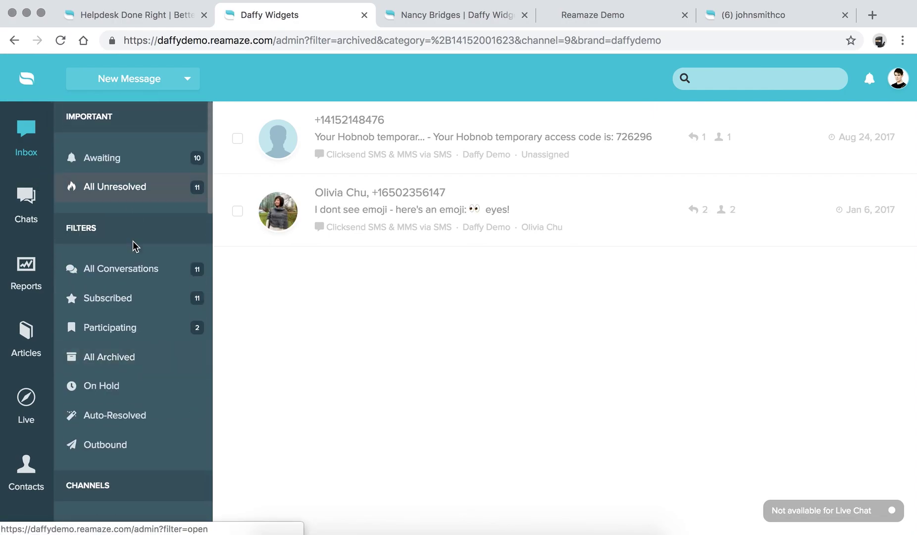
pyautogui.click(127, 274)
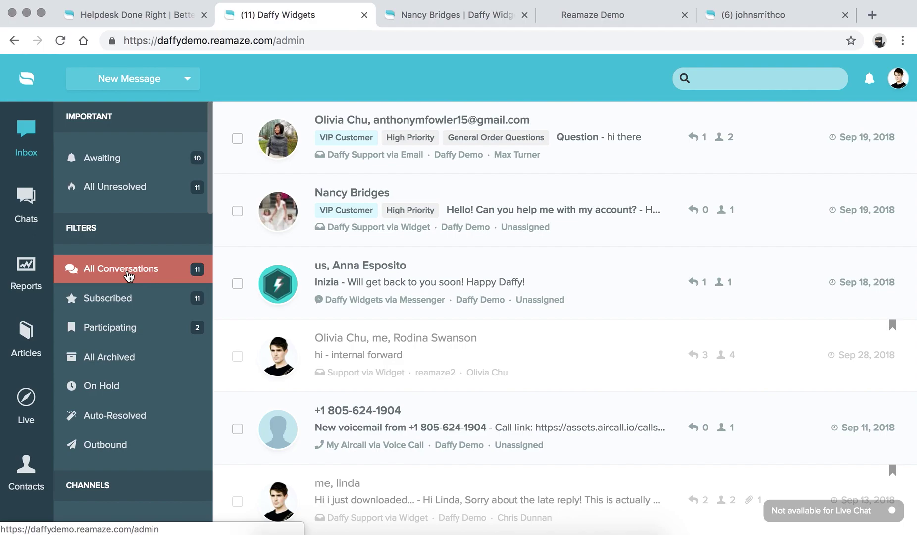
# Show the partner-app logos on reamaze.com, briefly revisit the inbox, then return to the homepage header.
pyautogui.click(160, 19)
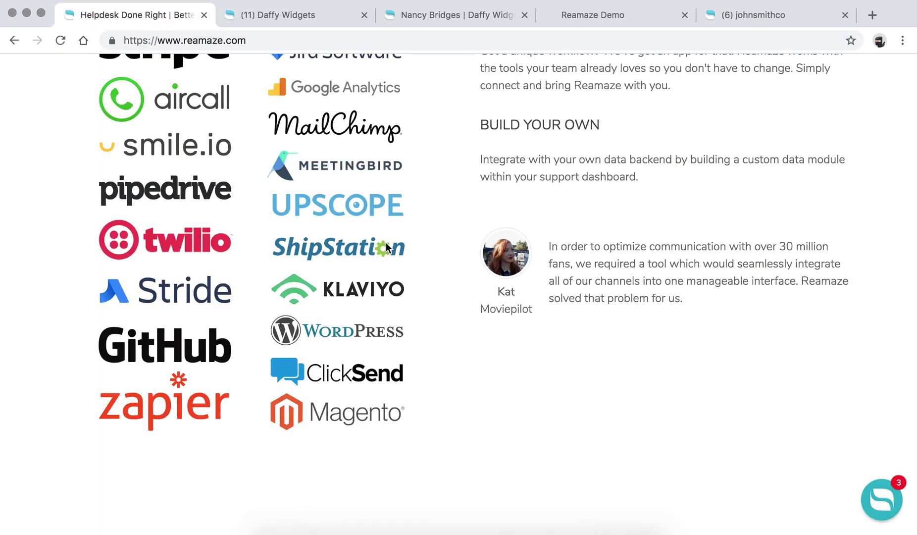
pyautogui.scroll(3, 390, 240)
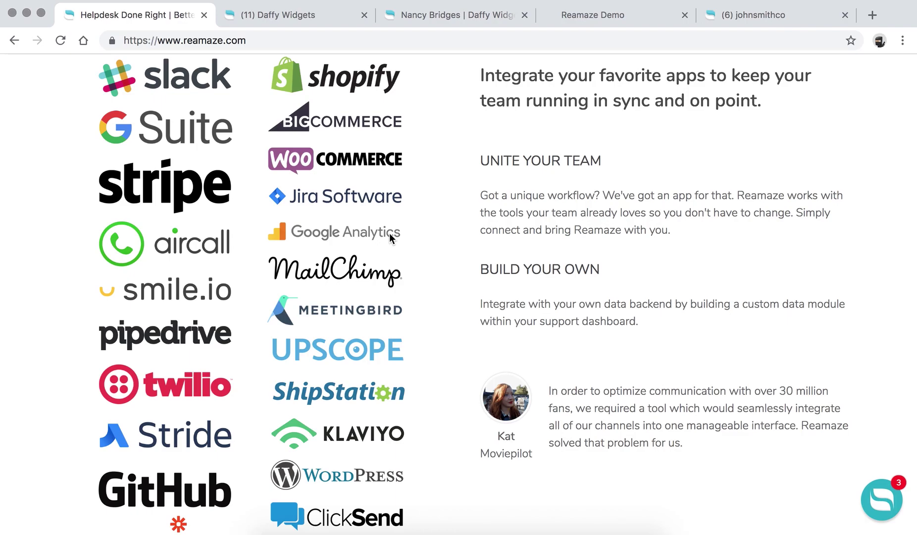
pyautogui.scroll(1, 390, 238)
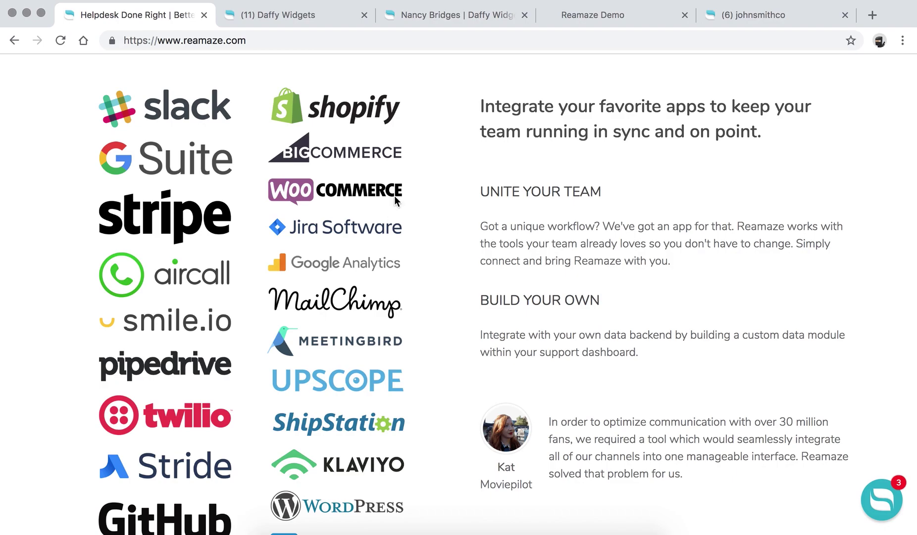
pyautogui.click(291, 15)
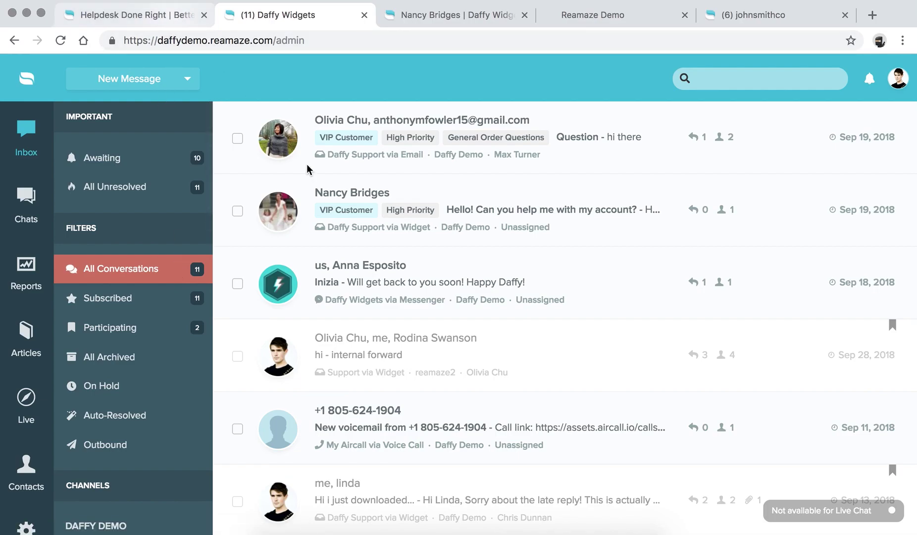
pyautogui.click(179, 16)
pyautogui.scroll(20, 307, 164)
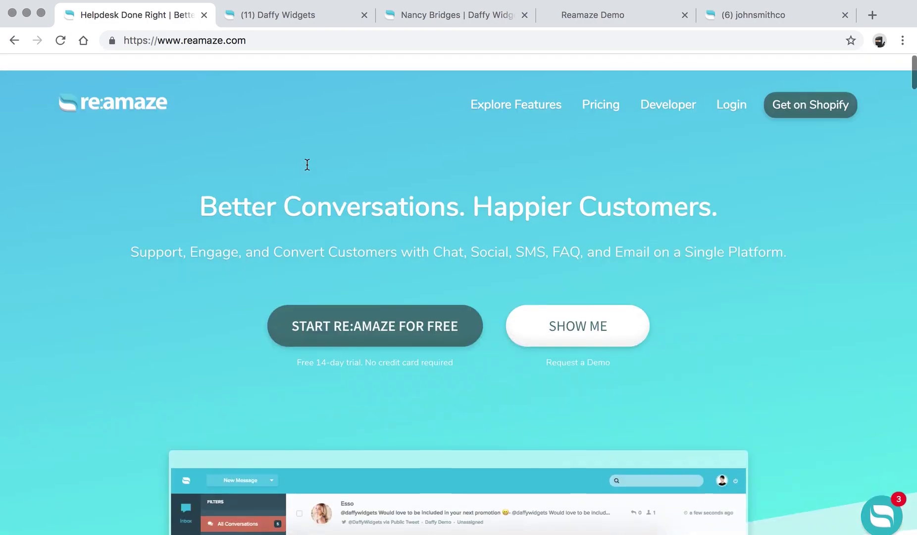
pyautogui.moveTo(536, 98)
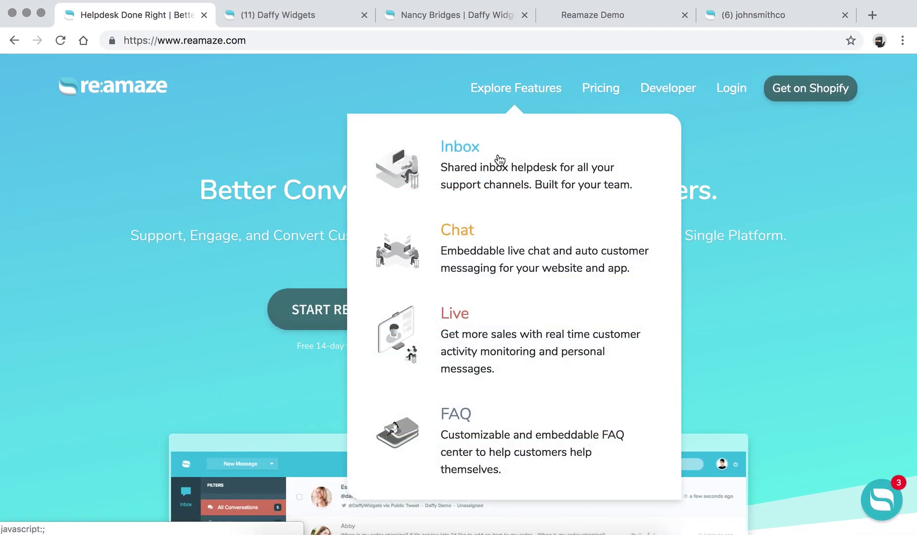